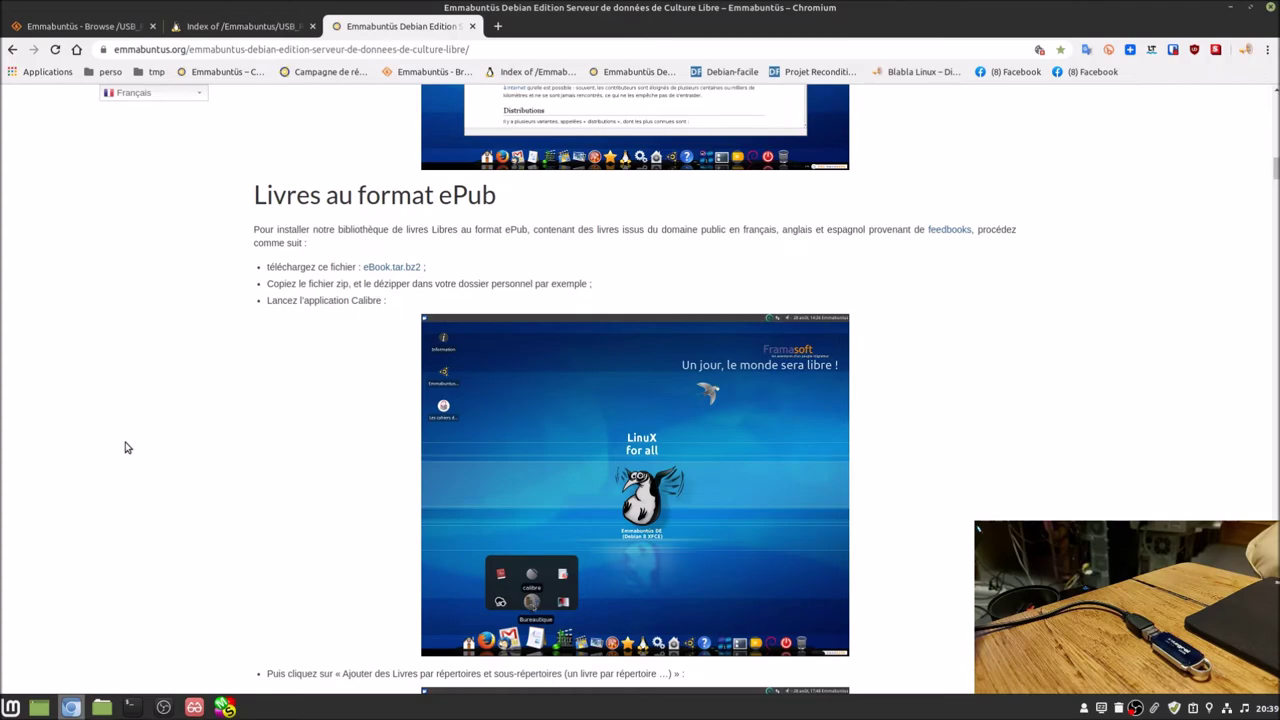
- Review the page's installation instructions for the ePub books, Musique Libre and Encyclopédie Libre sections
{"action": "scroll", "coordinate": [125, 448], "scroll_direction": "down", "scroll_amount": 8}
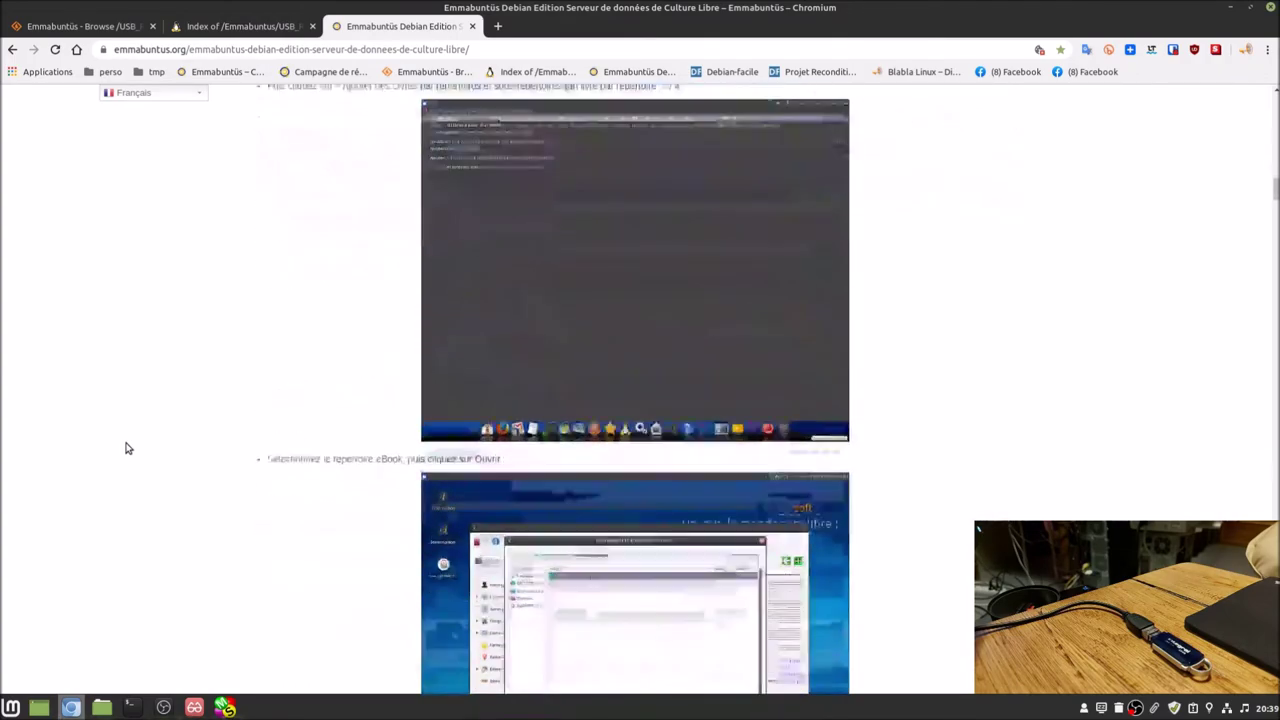
{"action": "scroll", "coordinate": [125, 448], "scroll_direction": "down", "scroll_amount": 12}
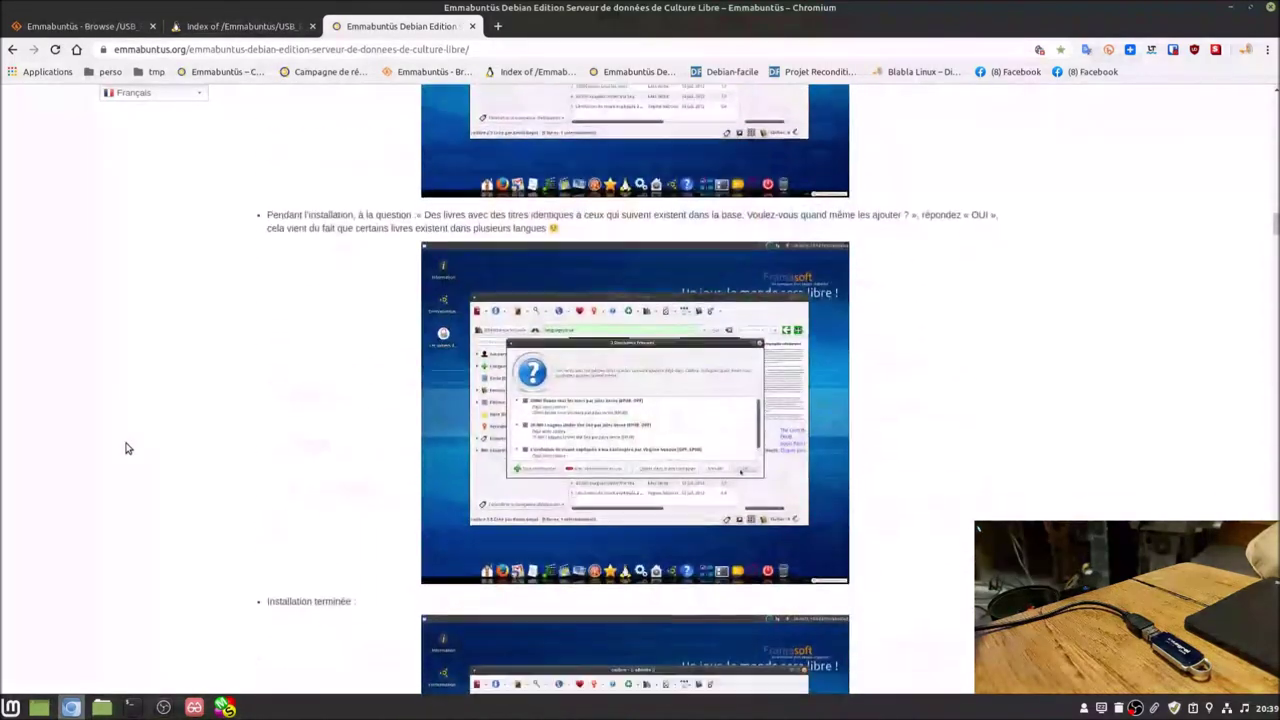
{"action": "scroll", "coordinate": [125, 448], "scroll_direction": "down", "scroll_amount": 7}
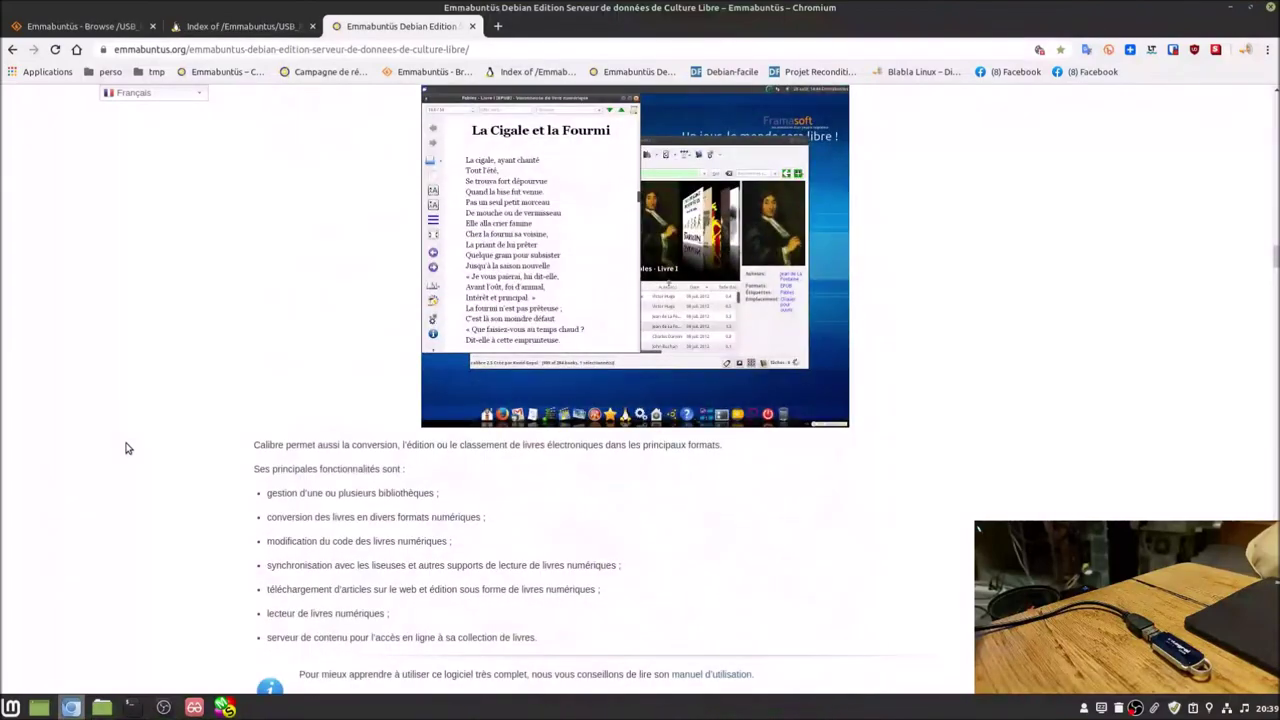
{"action": "scroll", "coordinate": [125, 448], "scroll_direction": "down", "scroll_amount": 5}
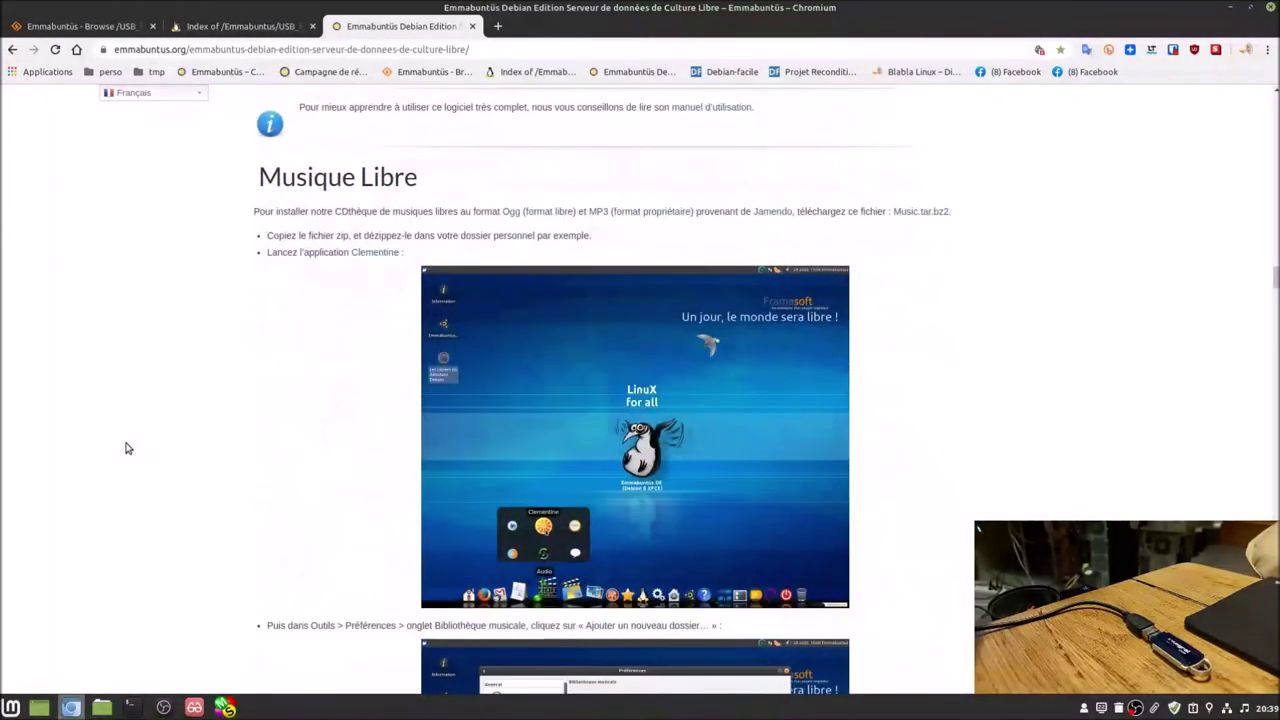
{"action": "scroll", "coordinate": [125, 448], "scroll_direction": "down", "scroll_amount": 6}
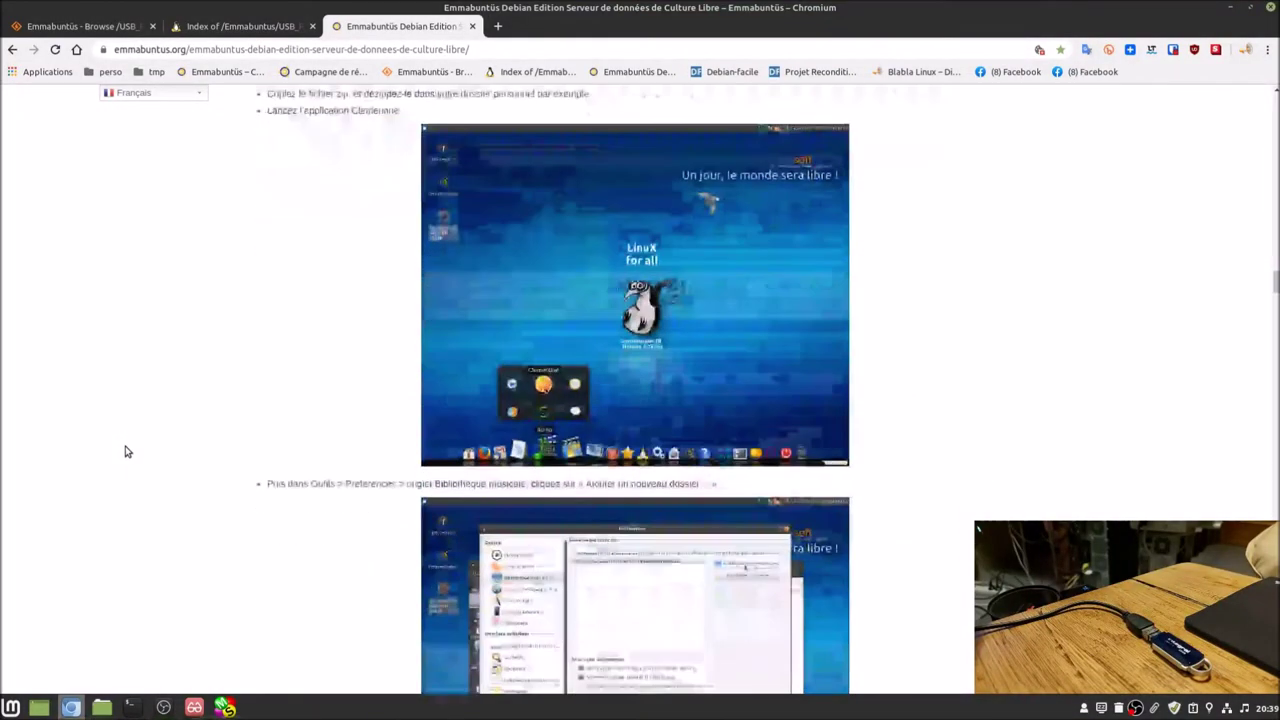
{"action": "scroll", "coordinate": [125, 452], "scroll_direction": "down", "scroll_amount": 5}
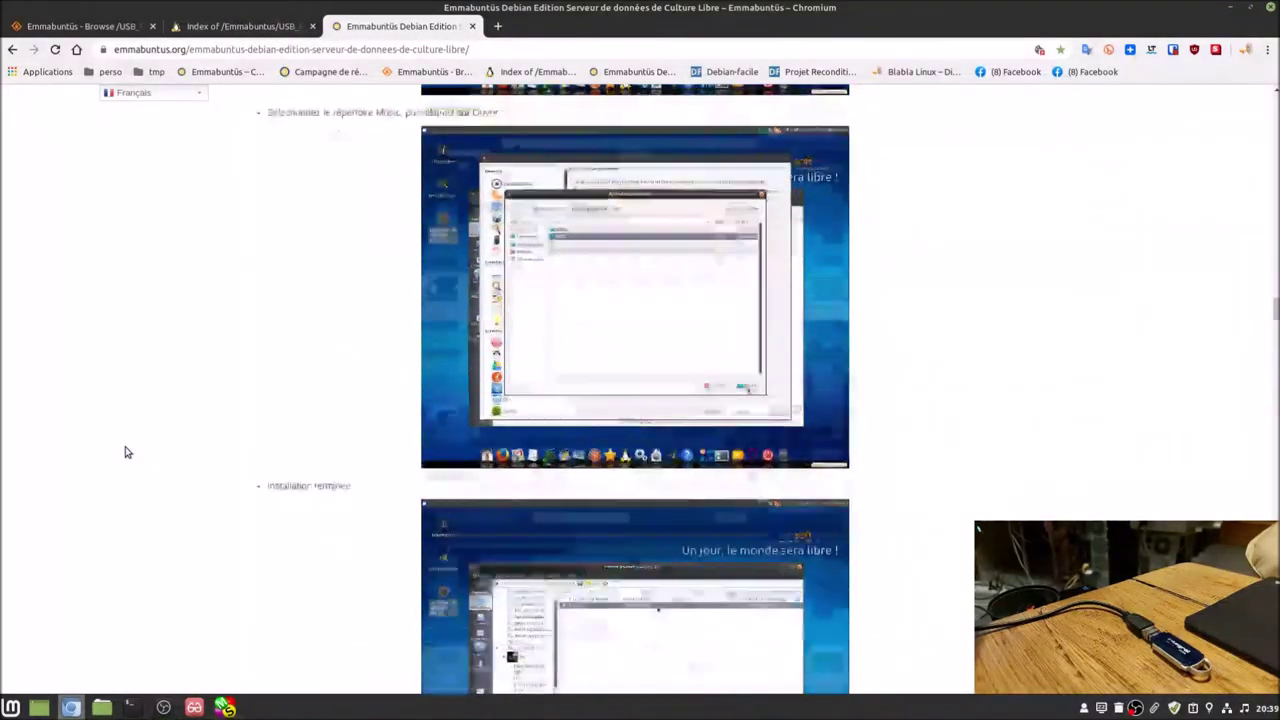
{"action": "scroll", "coordinate": [125, 452], "scroll_direction": "down", "scroll_amount": 6}
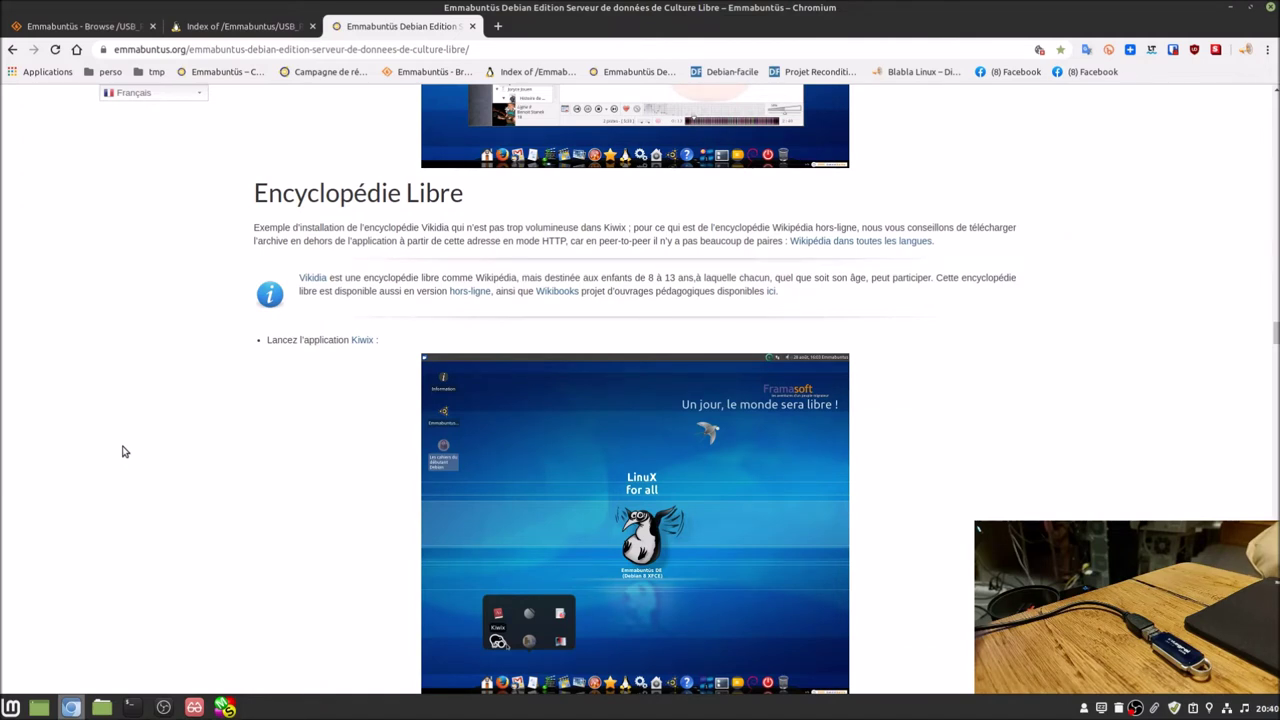
- Close the Emmabuntüs page and the USB_Reemploi index, return the SourceForge tab to the home page, and minimize the browser
{"action": "left_click", "coordinate": [472, 26]}
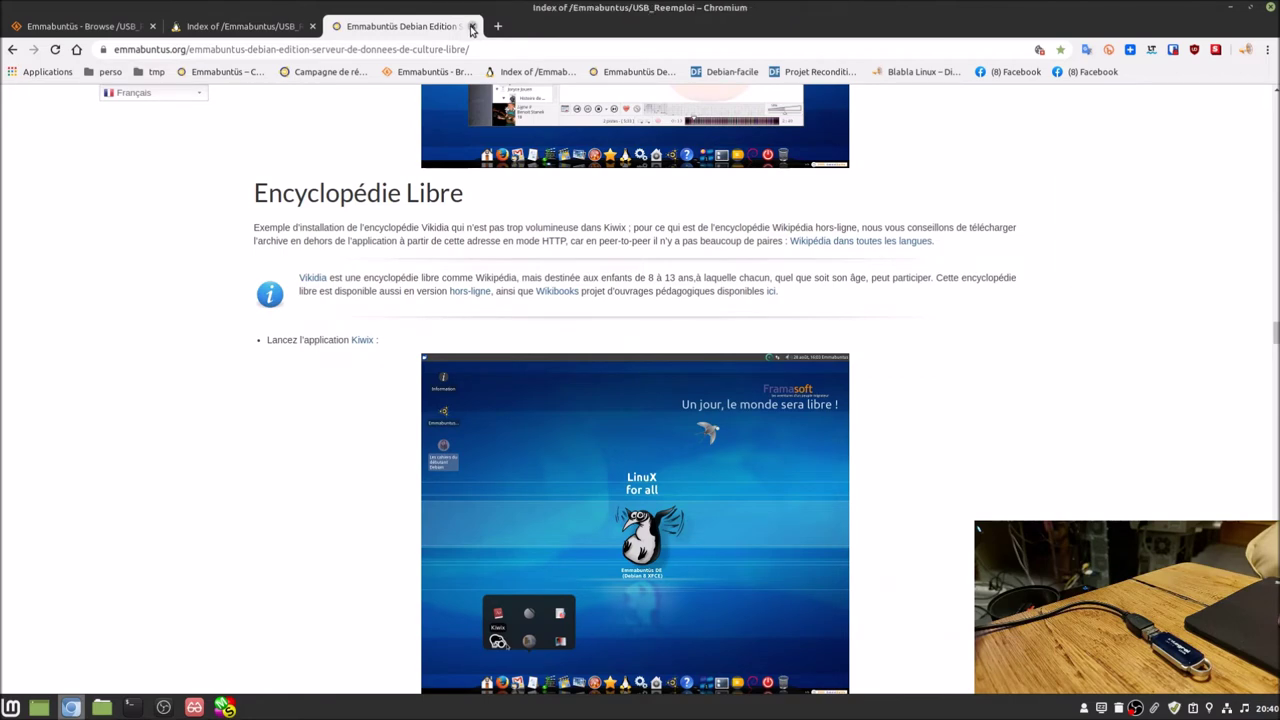
{"action": "left_click", "coordinate": [312, 26]}
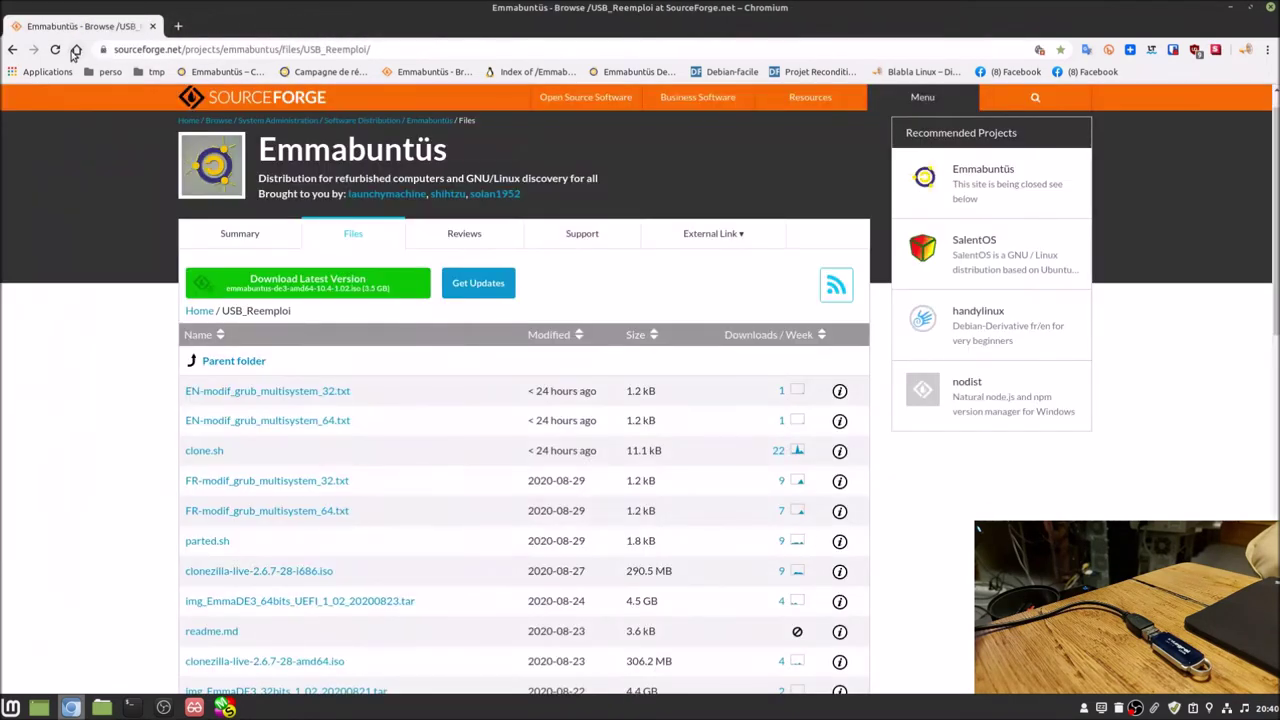
{"action": "left_click", "coordinate": [74, 51]}
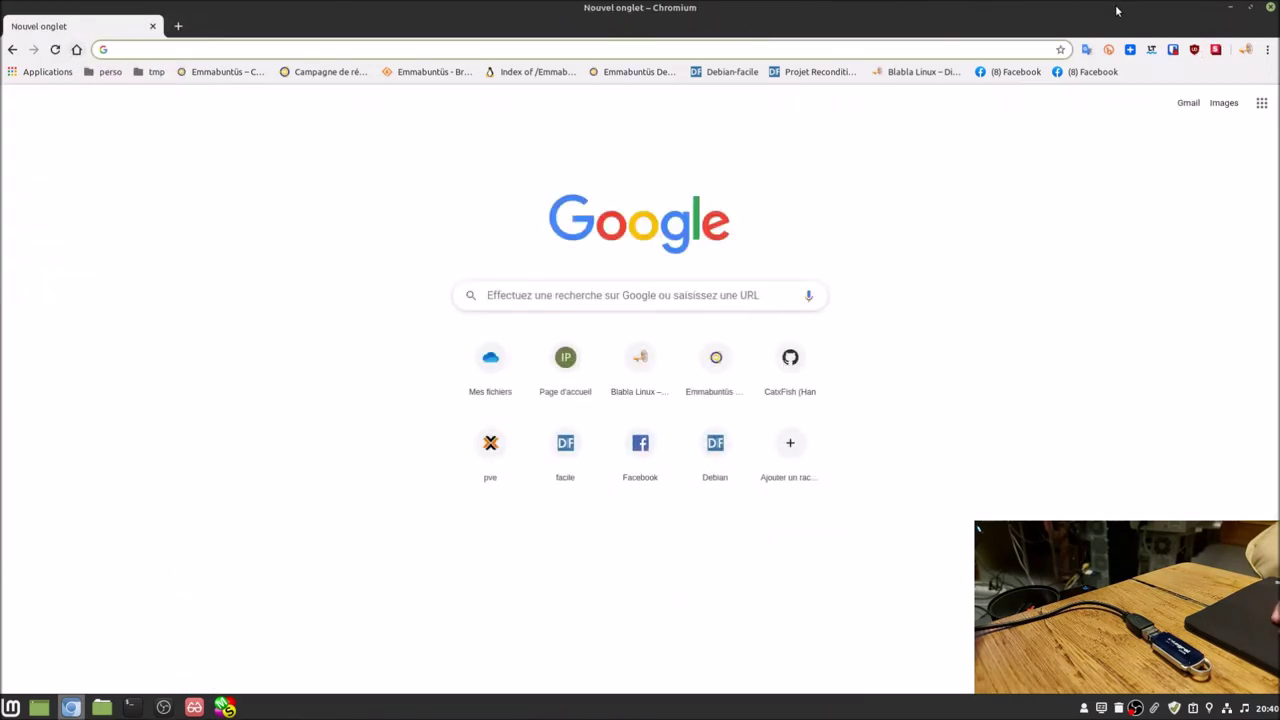
{"action": "left_click", "coordinate": [1230, 12]}
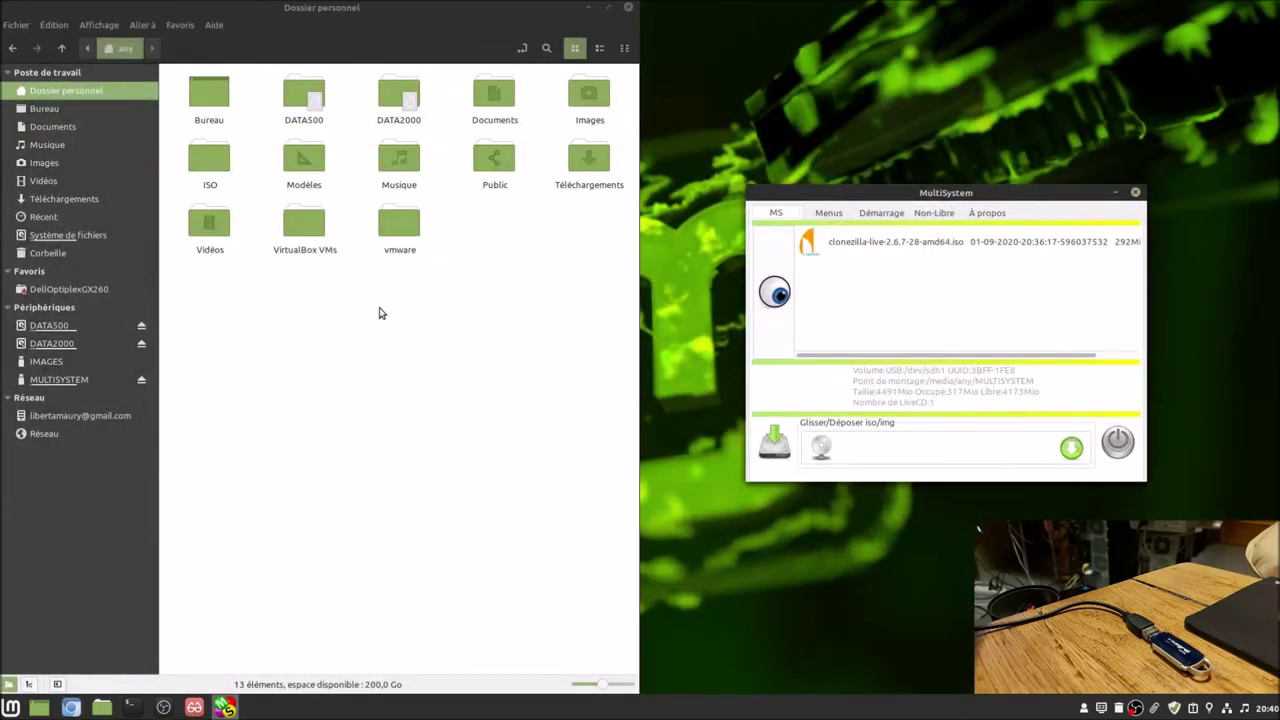
- Open the fichiers-utiles folder inside DATA2000/clé-USB-réemploi
{"action": "double_click", "coordinate": [395, 100]}
{"action": "double_click", "coordinate": [205, 94]}
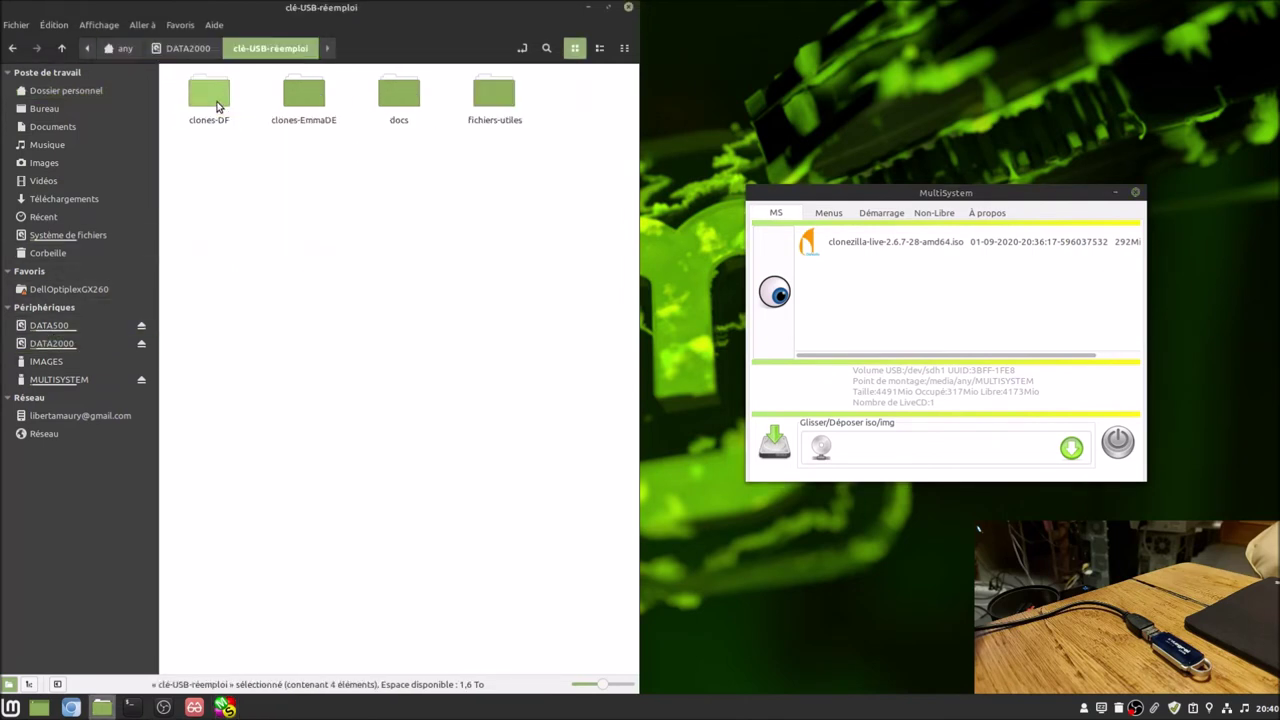
{"action": "double_click", "coordinate": [495, 97]}
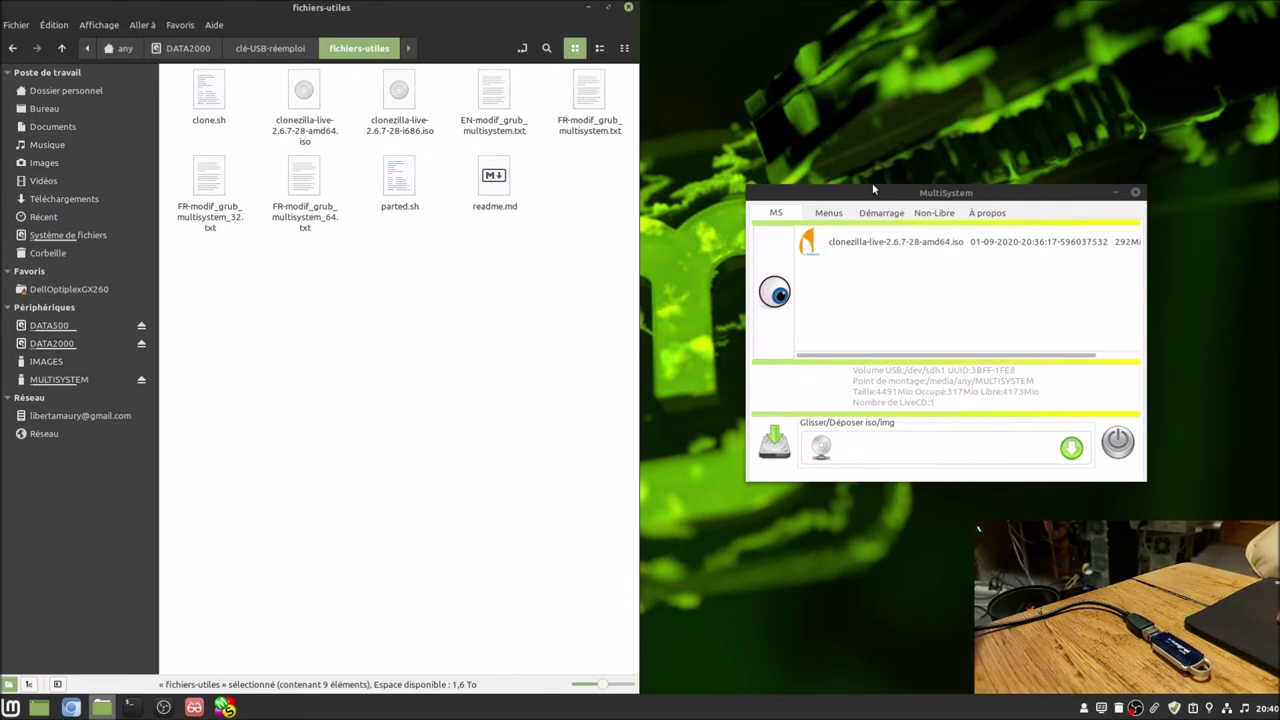
- Open grub.cfg for editing from MultiSystem's Grub settings
{"action": "left_click", "coordinate": [841, 216]}
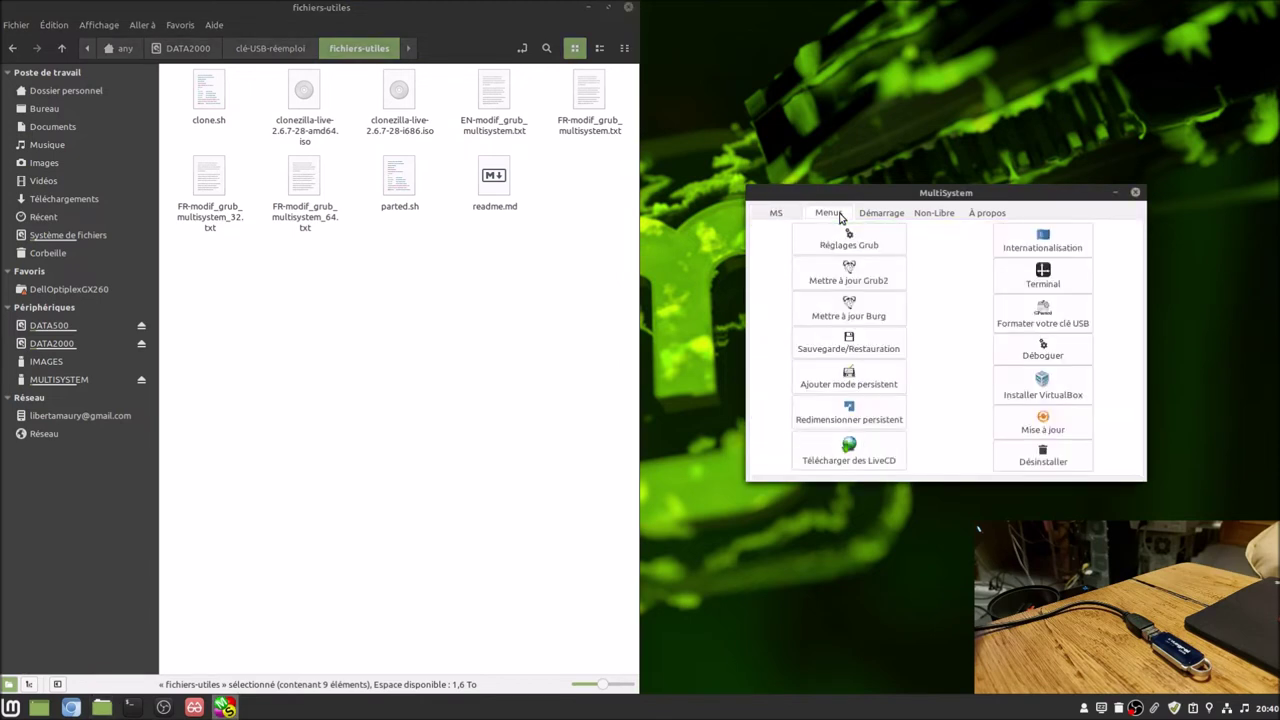
{"action": "left_click", "coordinate": [845, 241]}
{"action": "left_click_drag", "start_coordinate": [712, 237], "coordinate": [976, 194]}
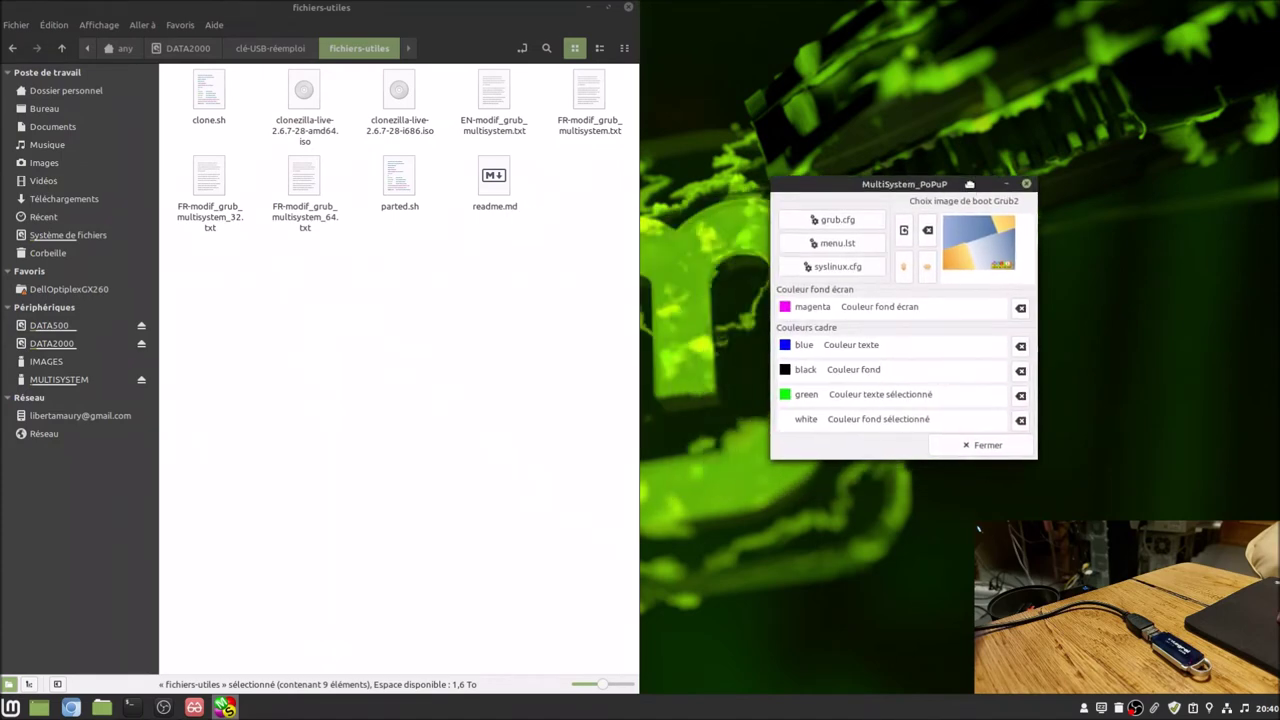
{"action": "left_click", "coordinate": [857, 225]}
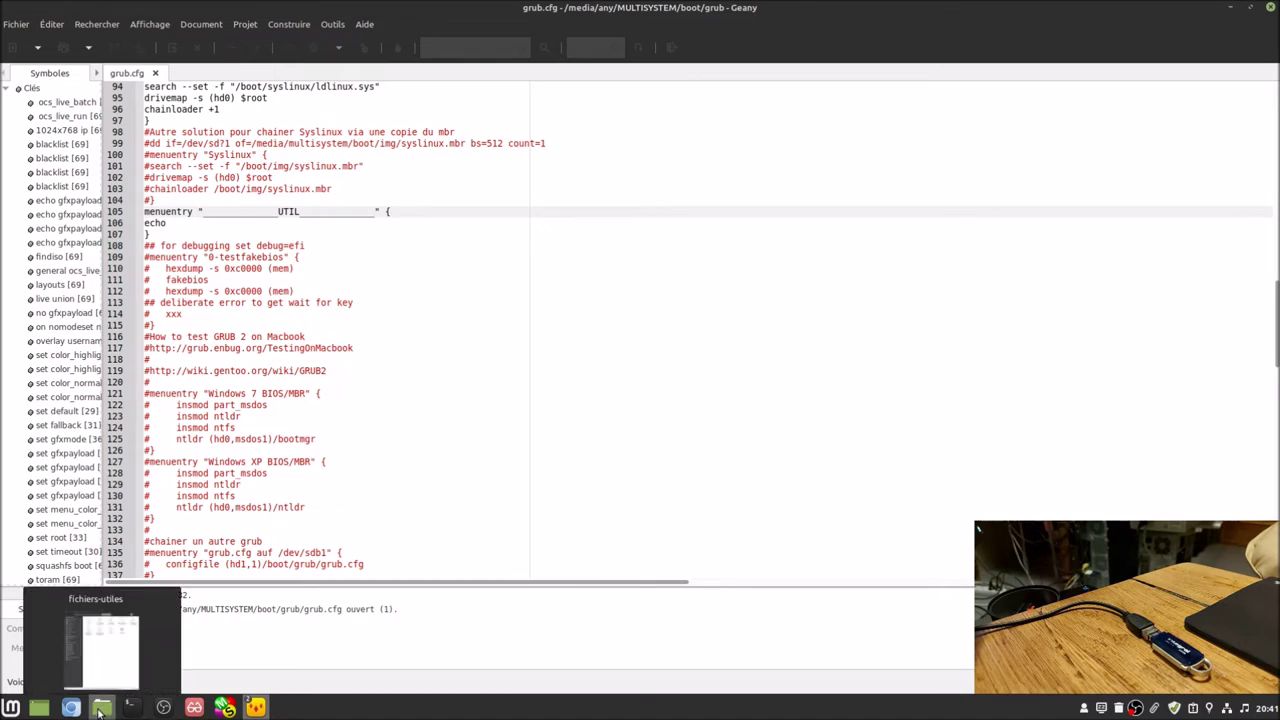
- Copy the entire text of FR-modif_grub_multisystem_64.txt from the fichiers-utiles folder and close the file
{"action": "left_click", "coordinate": [125, 650]}
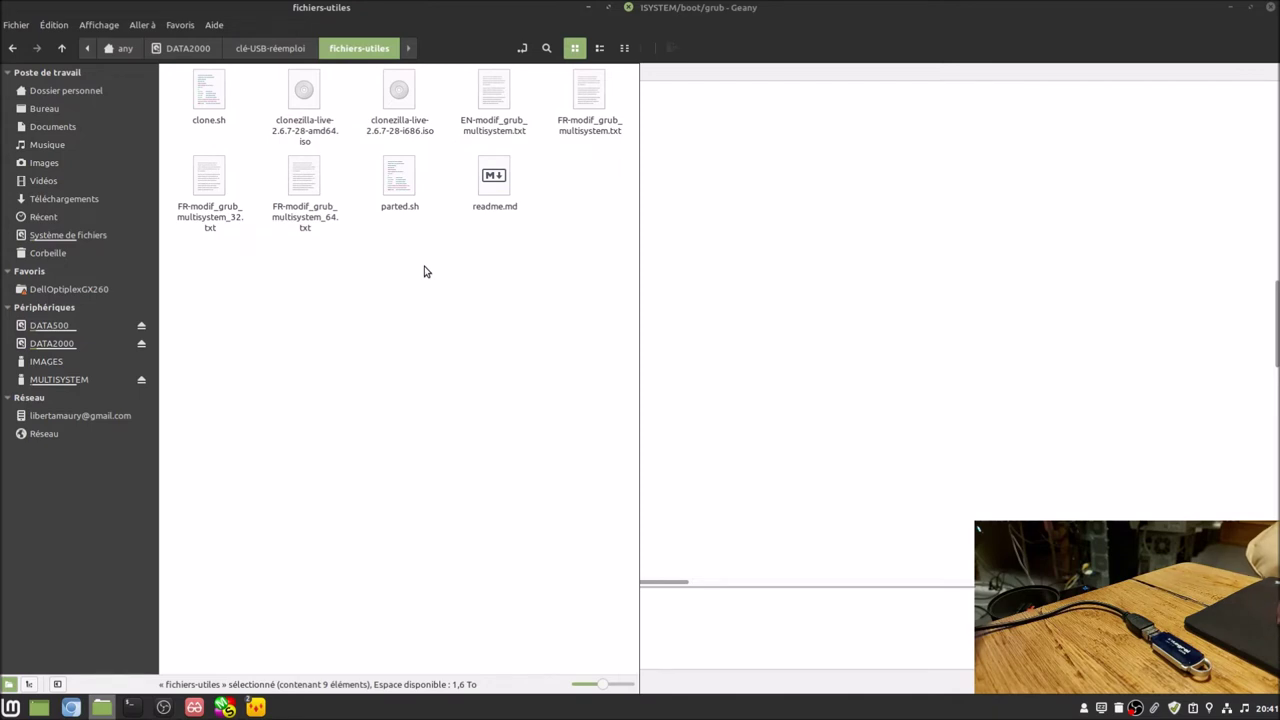
{"action": "double_click", "coordinate": [305, 220]}
{"action": "right_click", "coordinate": [476, 275]}
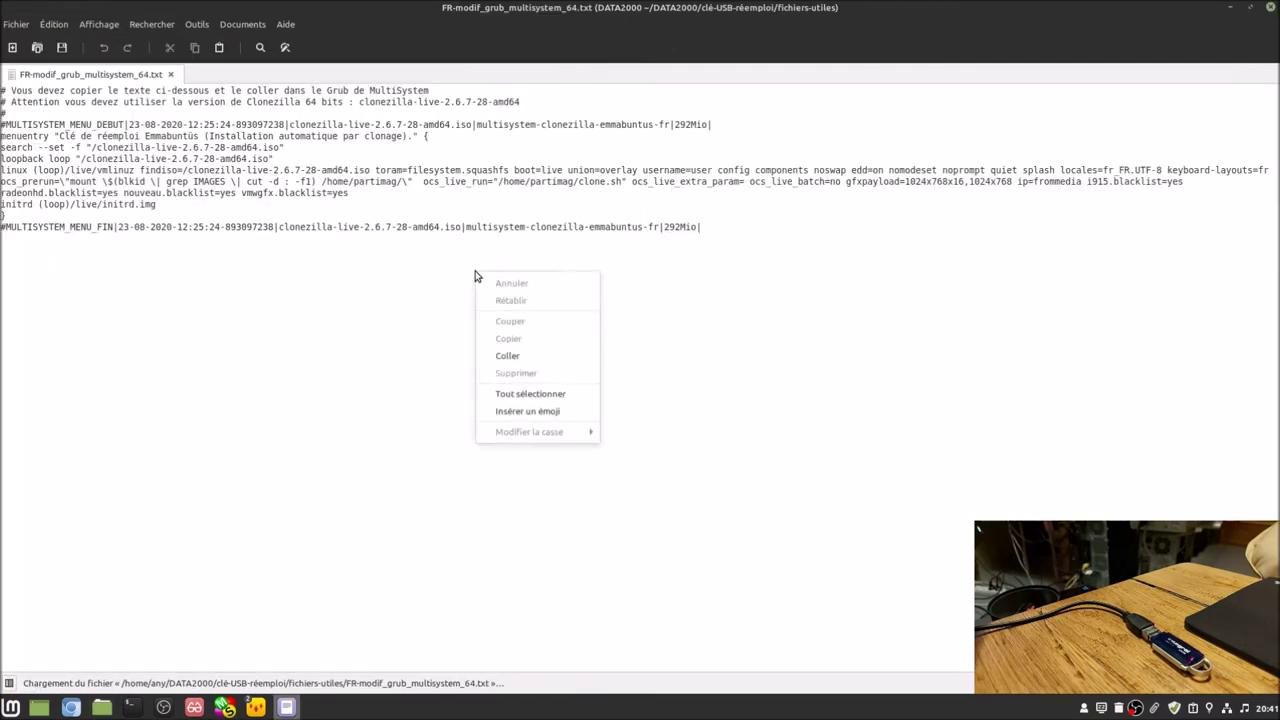
{"action": "left_click", "coordinate": [512, 392]}
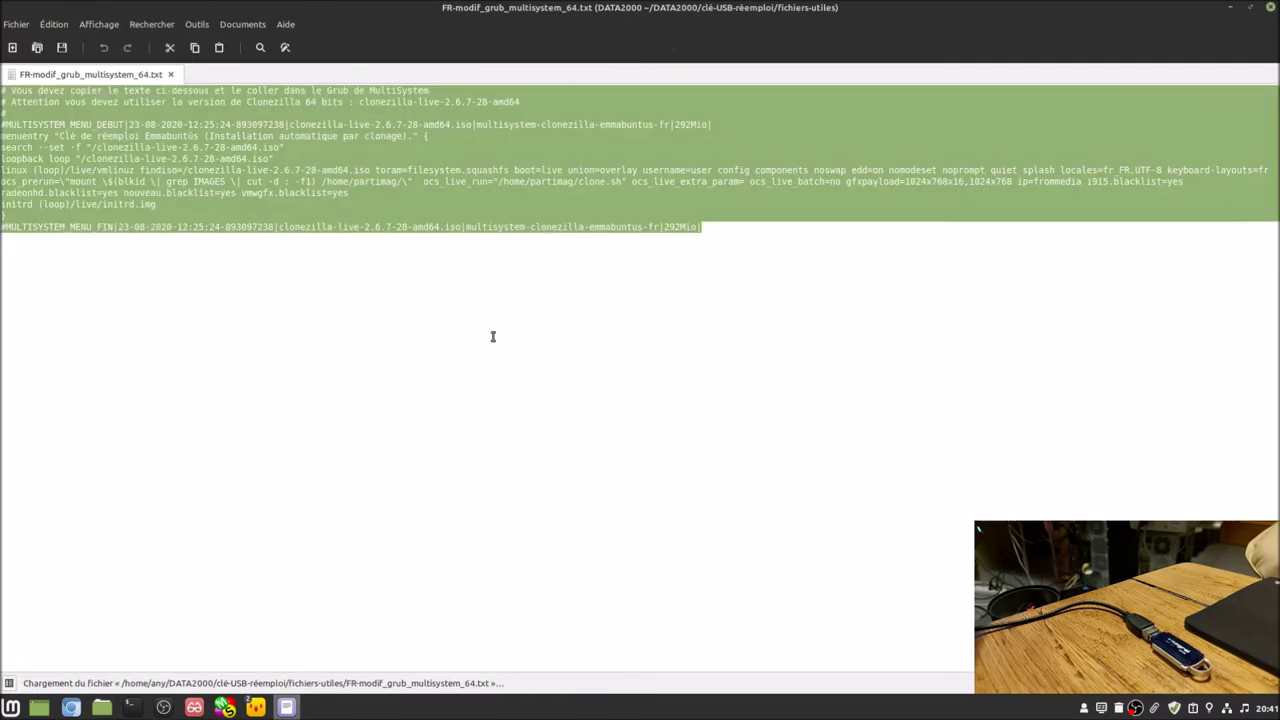
{"action": "right_click", "coordinate": [213, 121]}
{"action": "left_click", "coordinate": [228, 189]}
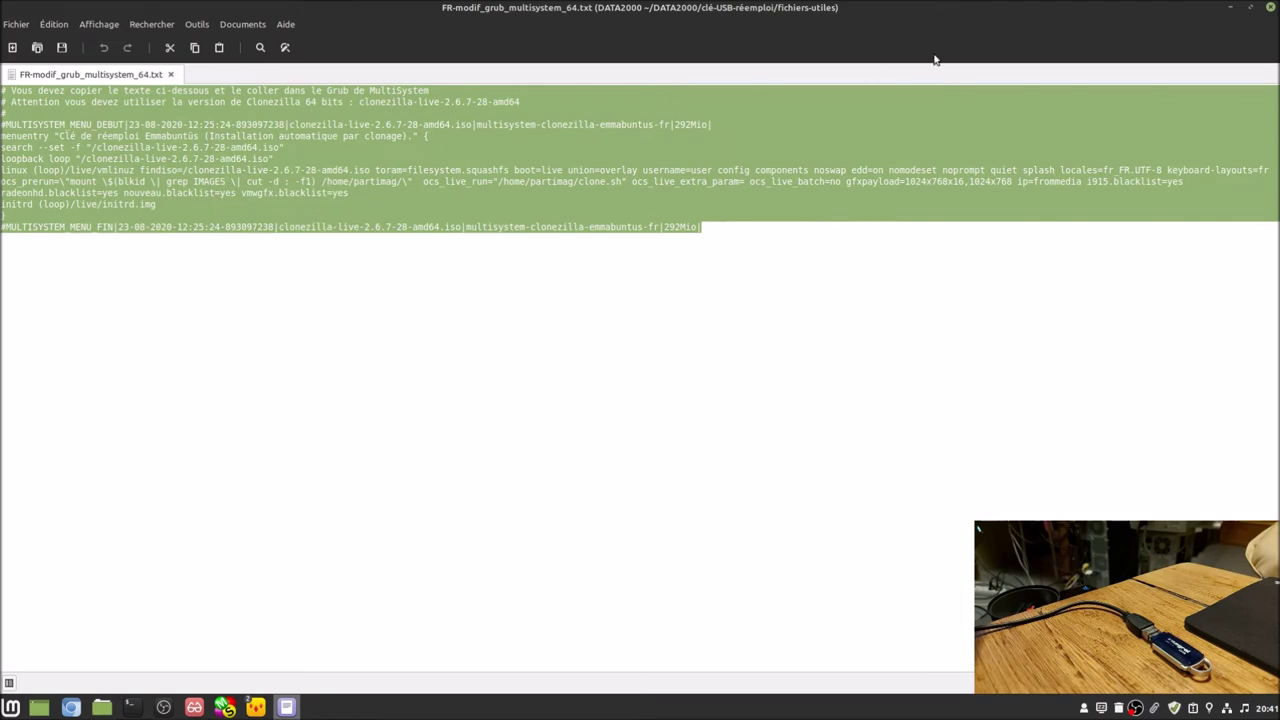
{"action": "left_click", "coordinate": [1270, 7]}
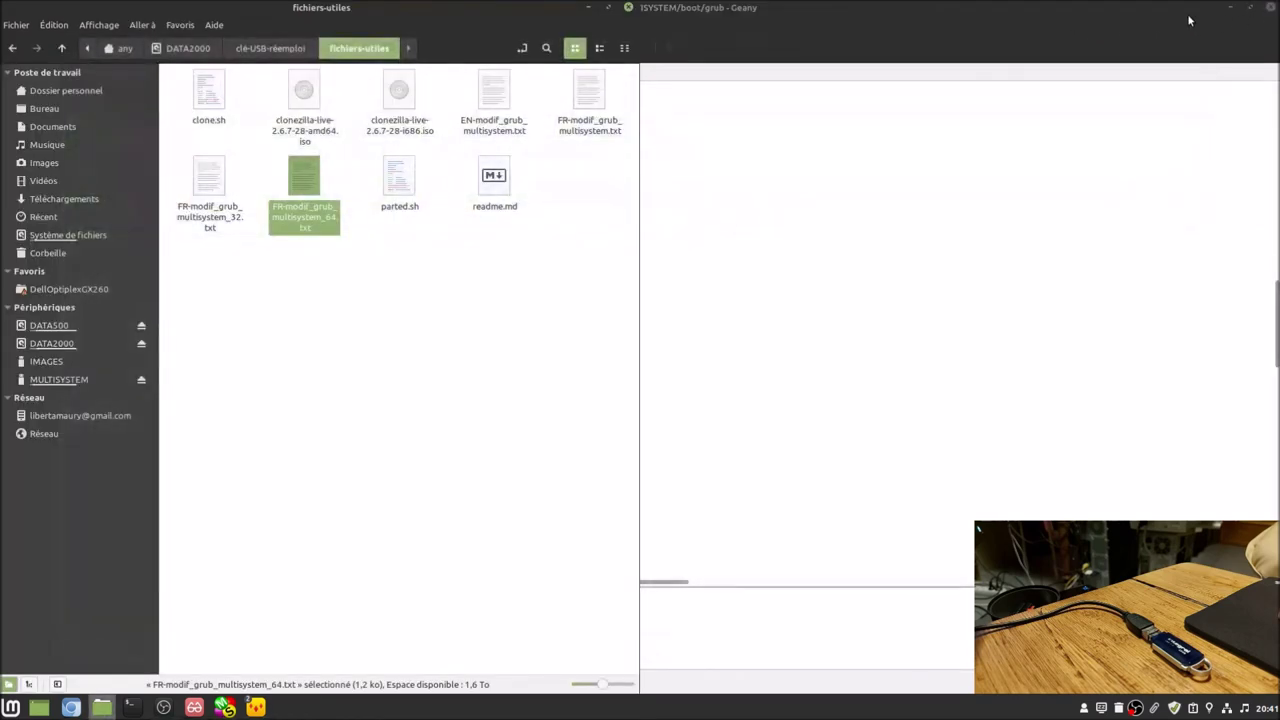
- In grub.cfg, locate the Clonezilla entry and highlight its MULTISYSTEM_MENU_DEBUT and MULTISYSTEM_MENU_FIN markers
{"action": "left_click", "coordinate": [256, 707]}
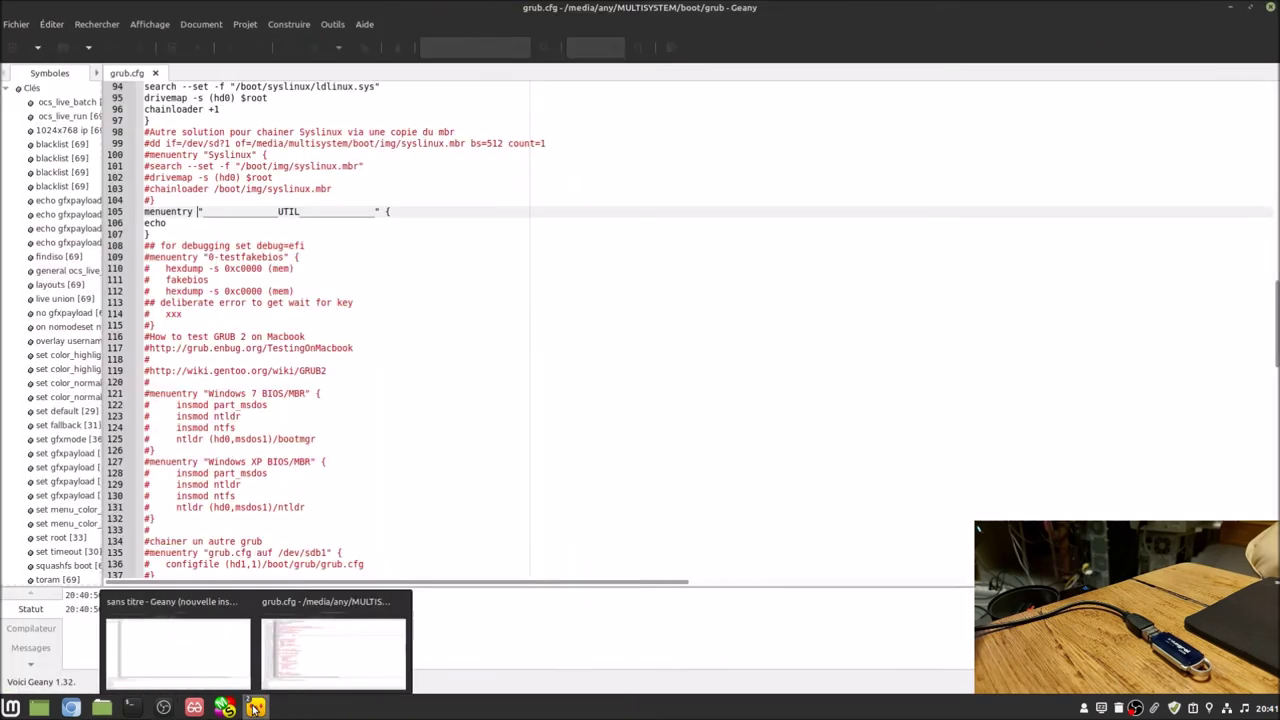
{"action": "scroll", "coordinate": [493, 343], "scroll_direction": "down", "scroll_amount": 20}
{"action": "scroll", "coordinate": [497, 343], "scroll_direction": "down", "scroll_amount": 13}
{"action": "scroll", "coordinate": [497, 343], "scroll_direction": "up", "scroll_amount": 20}
{"action": "scroll", "coordinate": [497, 343], "scroll_direction": "up", "scroll_amount": 11}
{"action": "scroll", "coordinate": [497, 343], "scroll_direction": "up", "scroll_amount": 9}
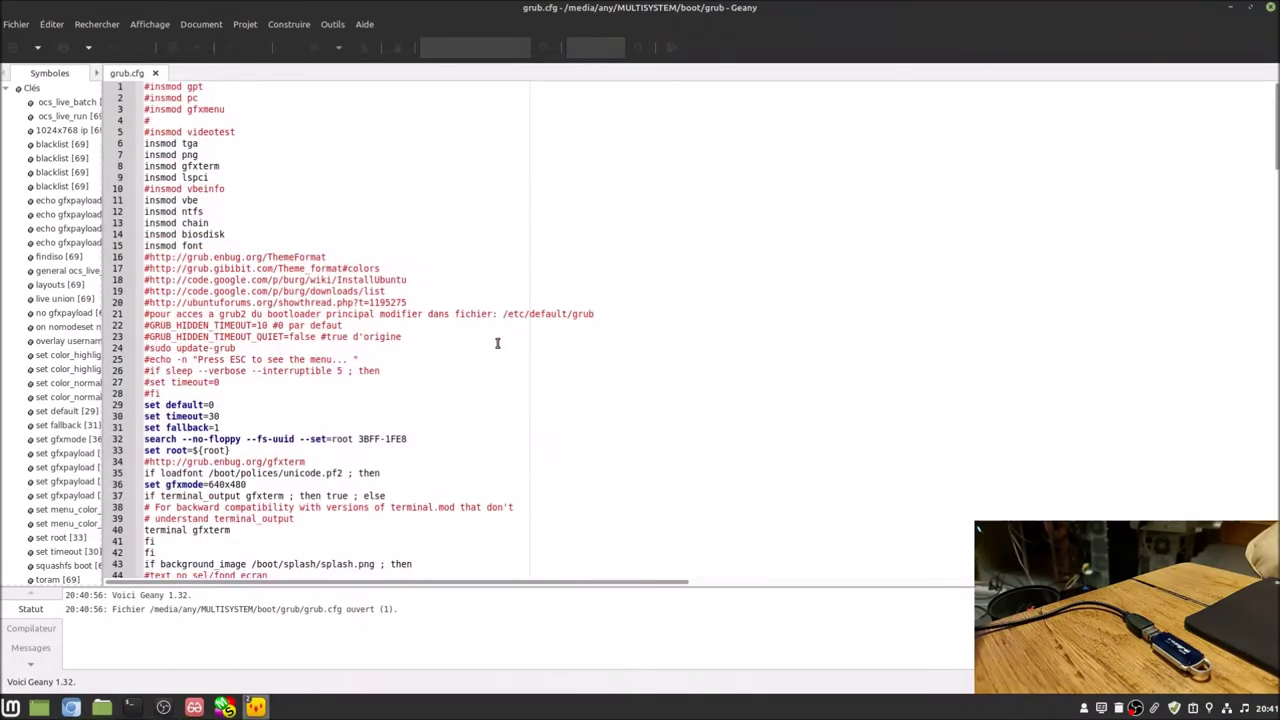
{"action": "scroll", "coordinate": [497, 343], "scroll_direction": "down", "scroll_amount": 13}
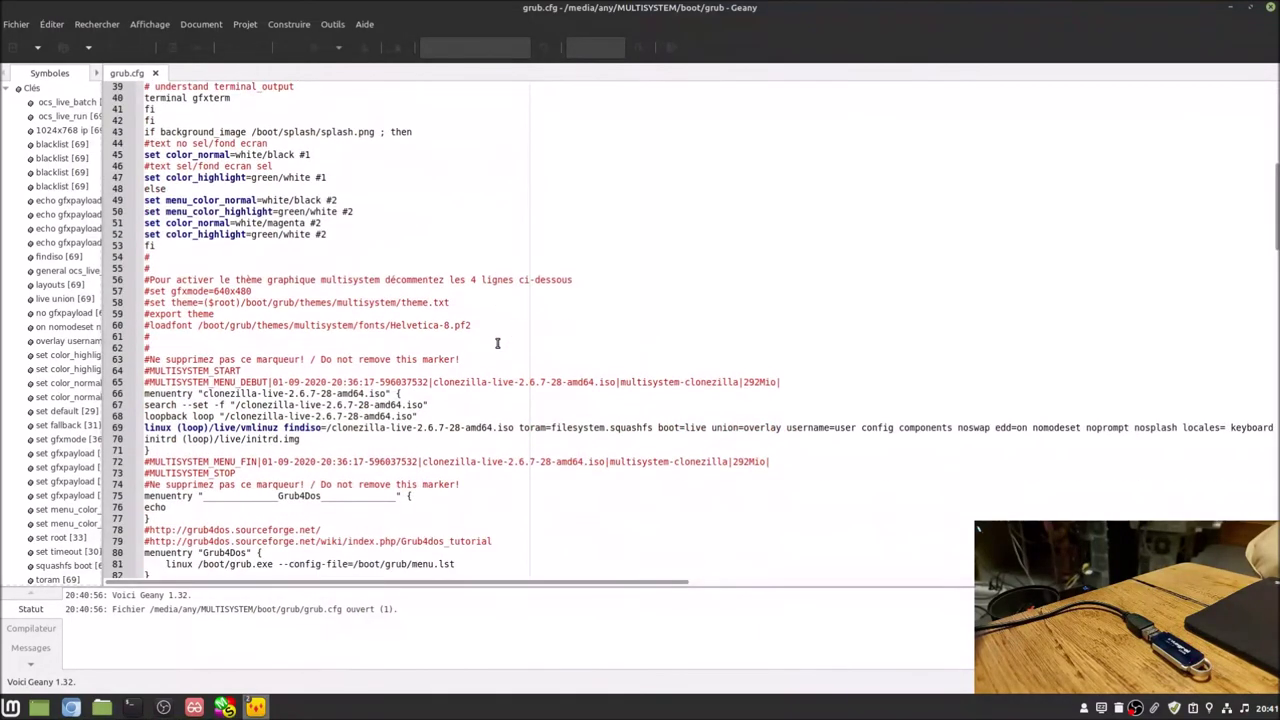
{"action": "scroll", "coordinate": [497, 343], "scroll_direction": "down", "scroll_amount": 1}
{"action": "scroll", "coordinate": [497, 343], "scroll_direction": "down", "scroll_amount": 1}
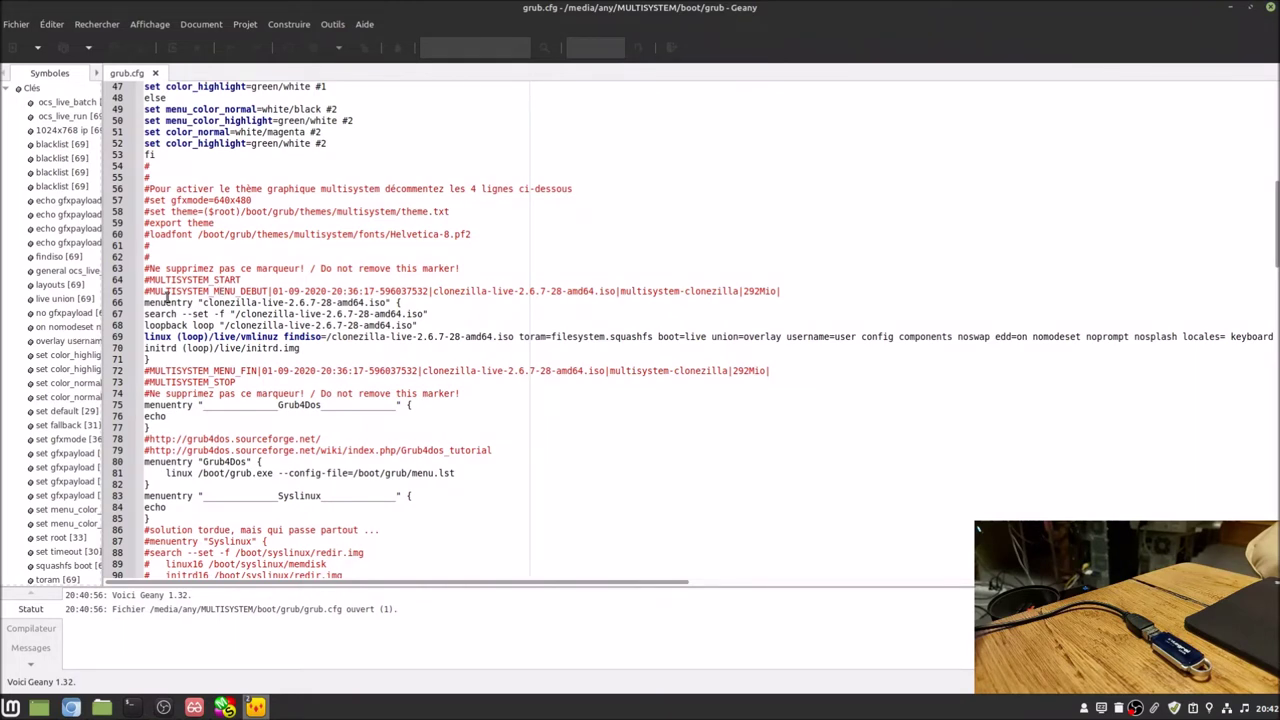
{"action": "left_click_drag", "start_coordinate": [145, 291], "coordinate": [238, 290]}
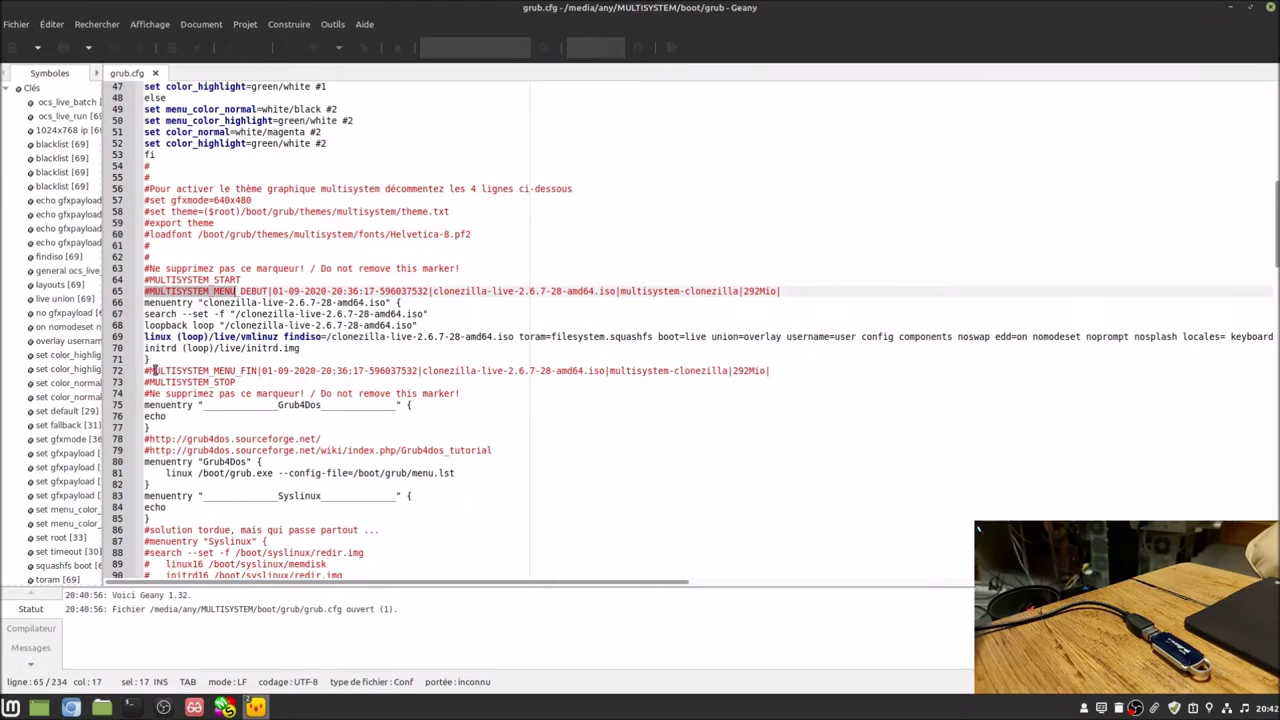
{"action": "left_click_drag", "start_coordinate": [146, 371], "coordinate": [261, 370]}
{"action": "left_click_drag", "start_coordinate": [146, 291], "coordinate": [258, 289]}
{"action": "left_click_drag", "start_coordinate": [146, 371], "coordinate": [257, 370]}
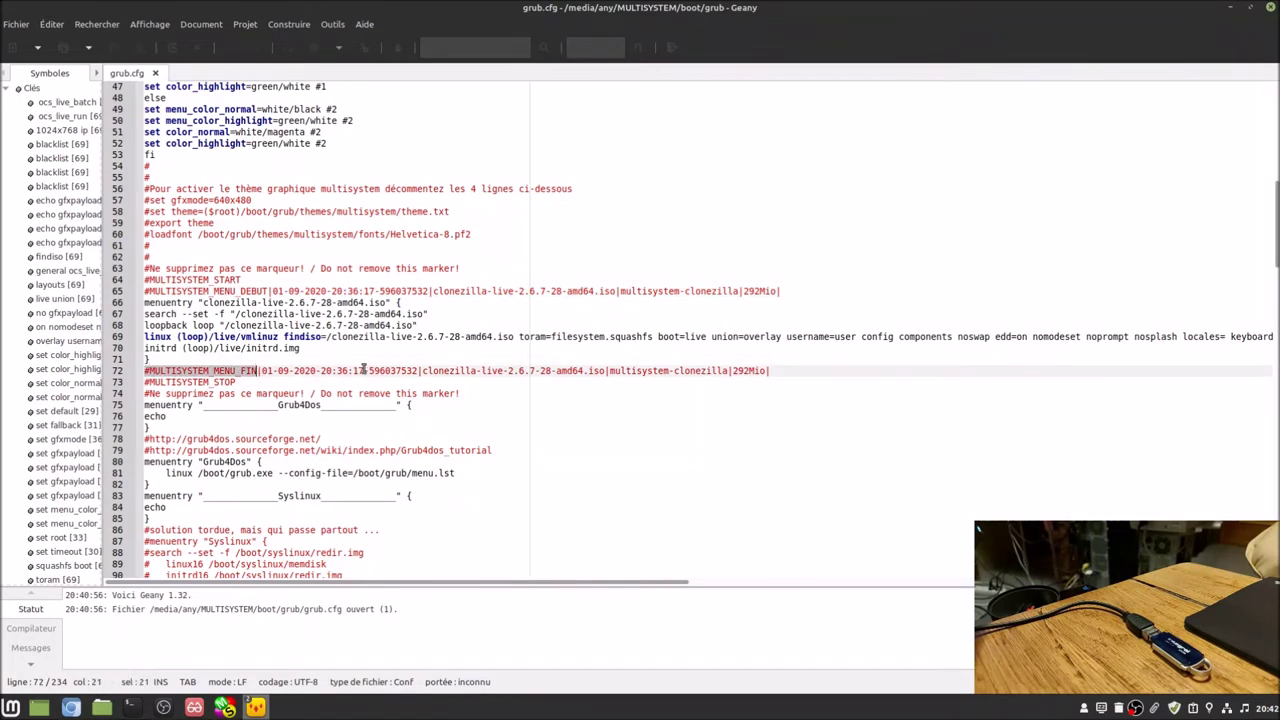
- Paste the copied text on a new line after the Clonezilla entry's MULTISYSTEM_MENU_FIN marker in grub.cfg and request closing the editor
{"action": "left_click", "coordinate": [778, 370]}
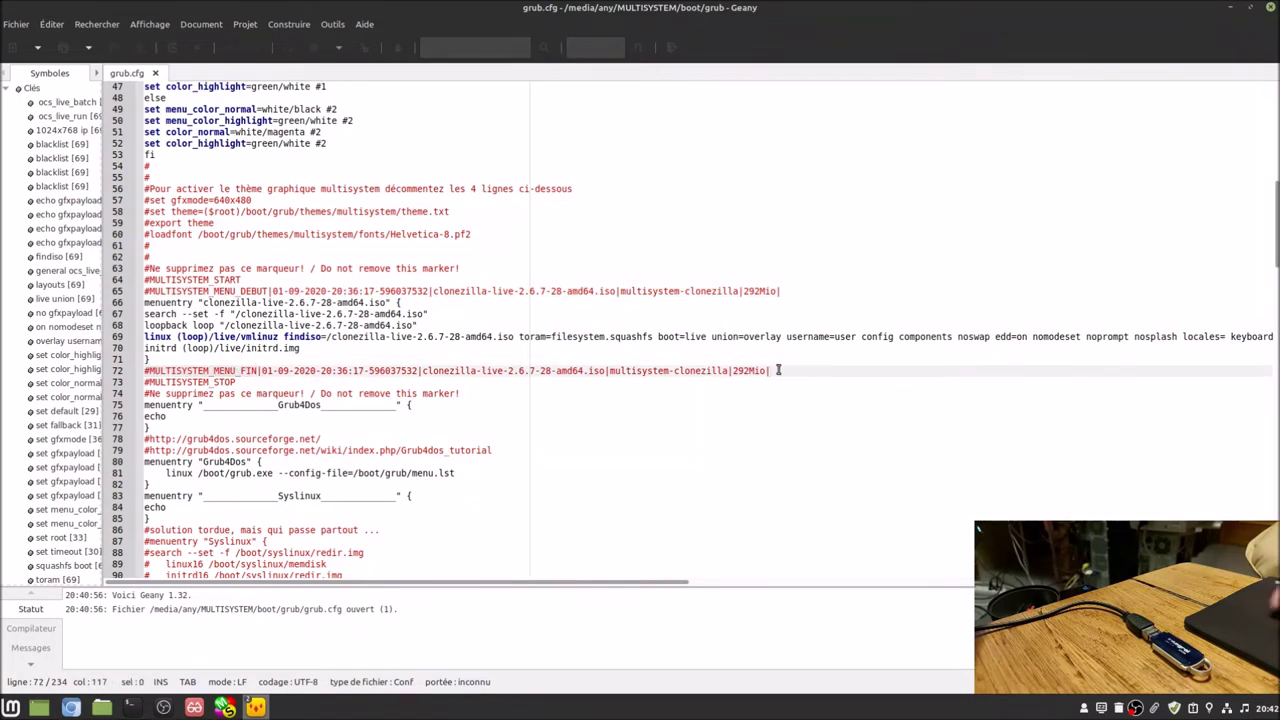
{"action": "key", "text": "Return"}
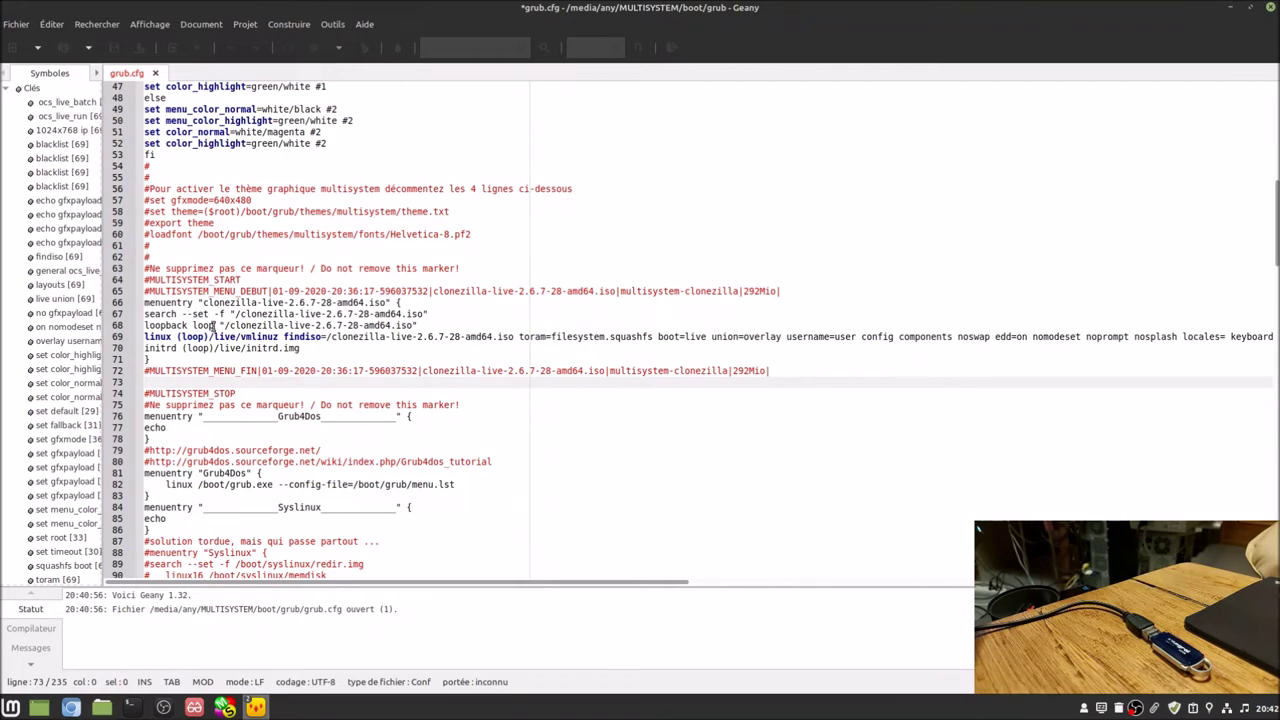
{"action": "right_click", "coordinate": [201, 382]}
{"action": "left_click", "coordinate": [225, 466]}
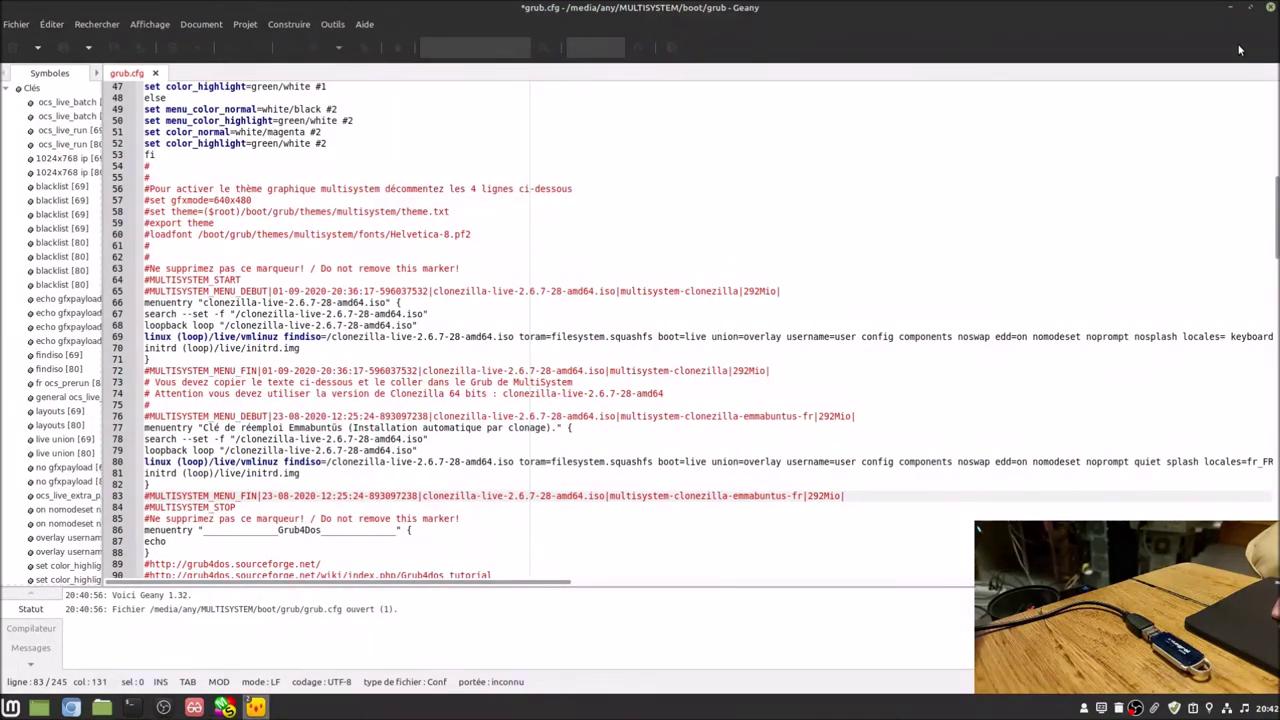
{"action": "left_click", "coordinate": [1270, 10]}
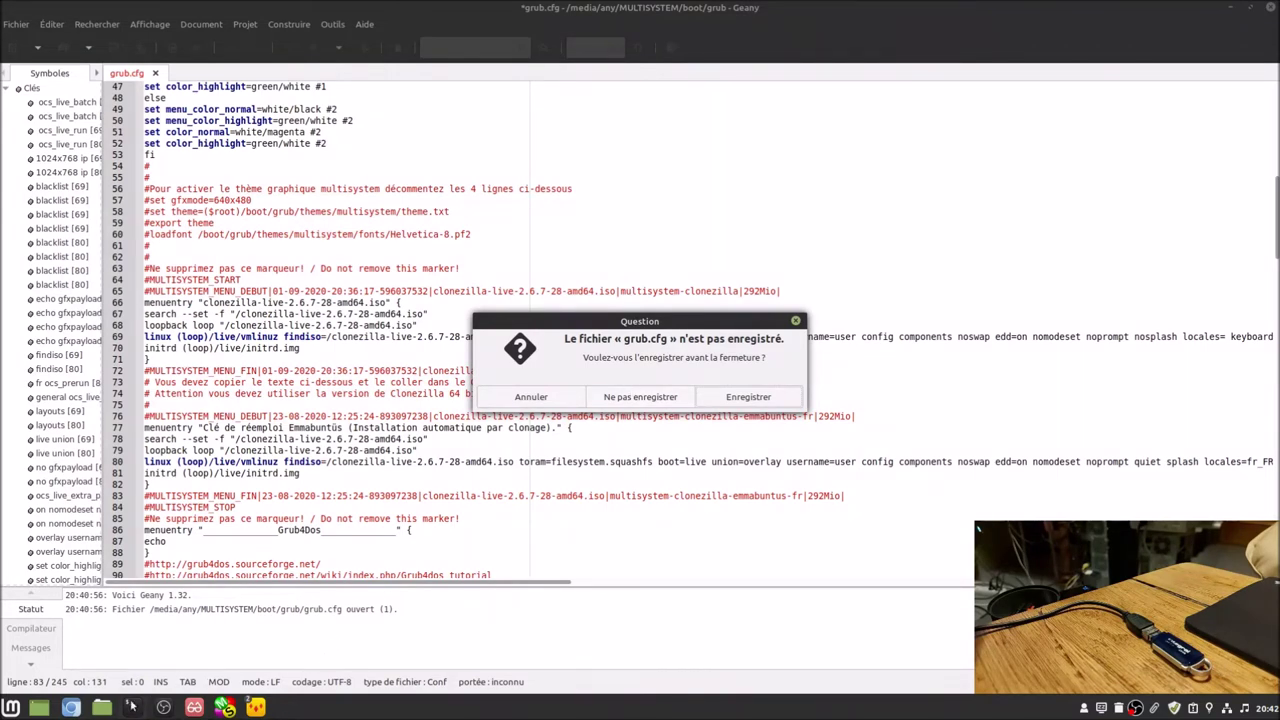
- Reopen FR-modif_grub_multisystem_64.txt, examine its block from MULTISYSTEM_MENU_DEBUT to MULTISYSTEM_MENU_FIN, and close the file
{"action": "mouse_move", "coordinate": [225, 708]}
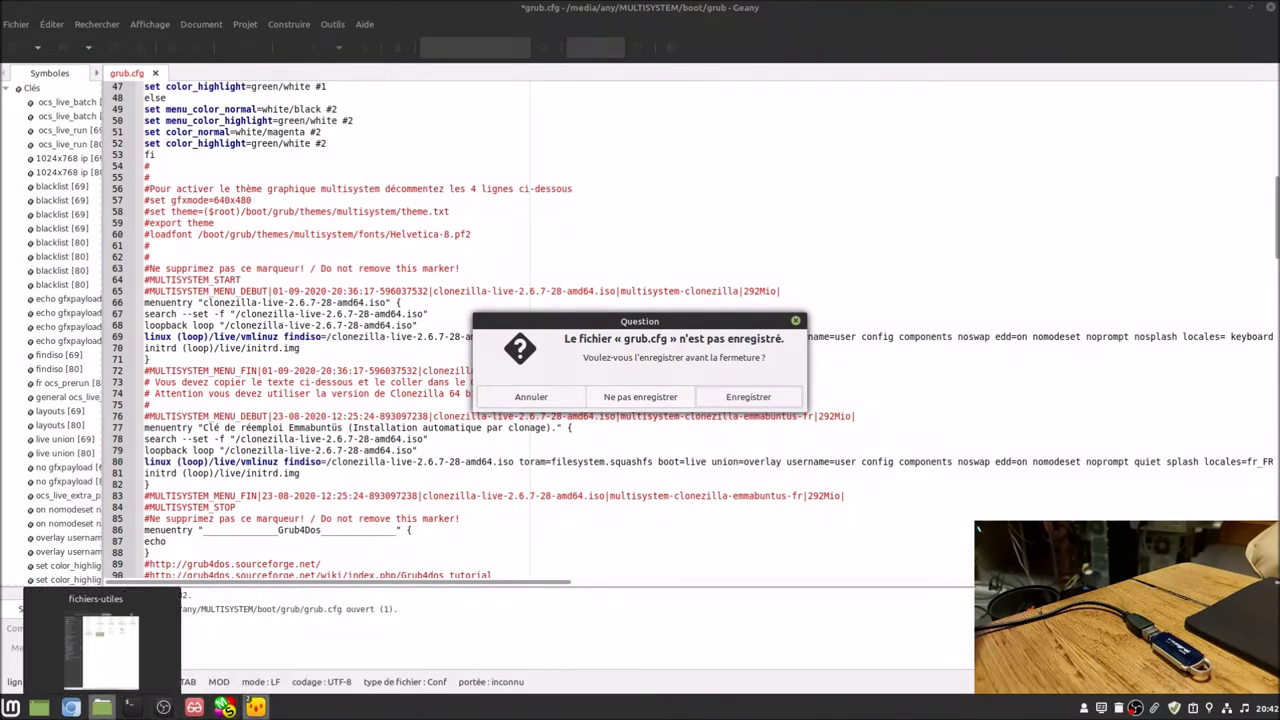
{"action": "left_click", "coordinate": [101, 708]}
{"action": "double_click", "coordinate": [296, 178]}
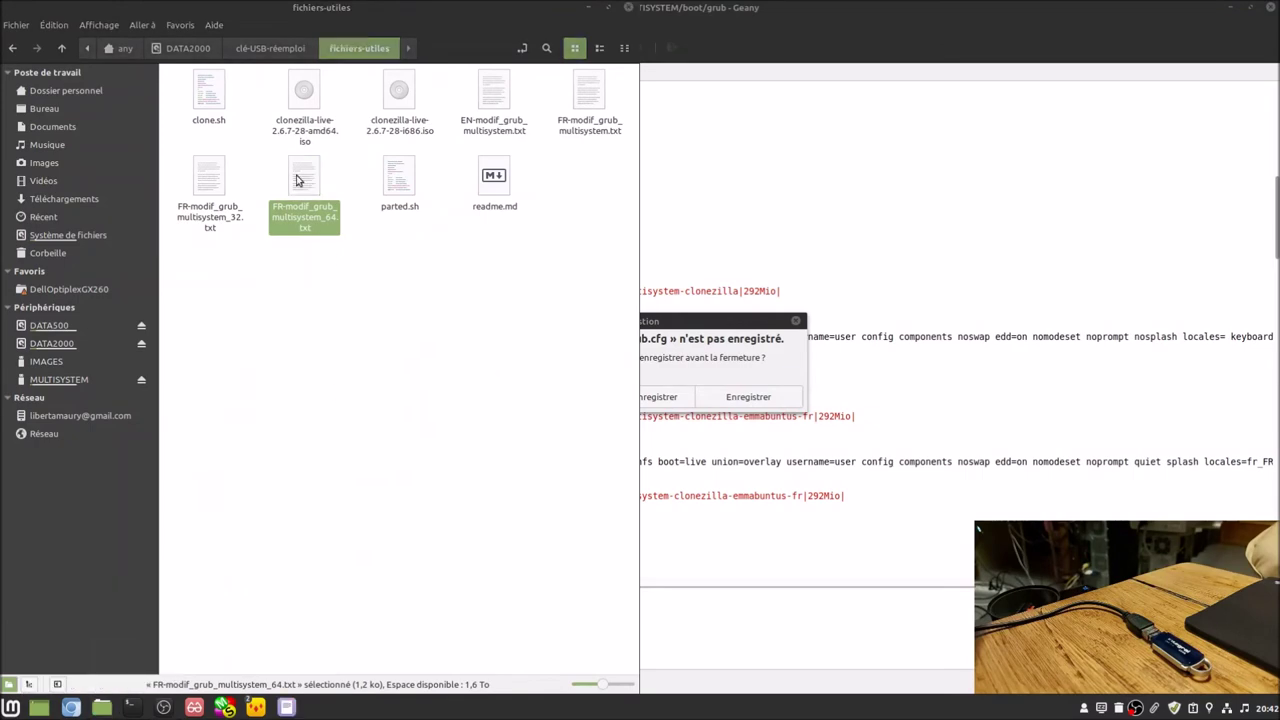
{"action": "right_click", "coordinate": [425, 288]}
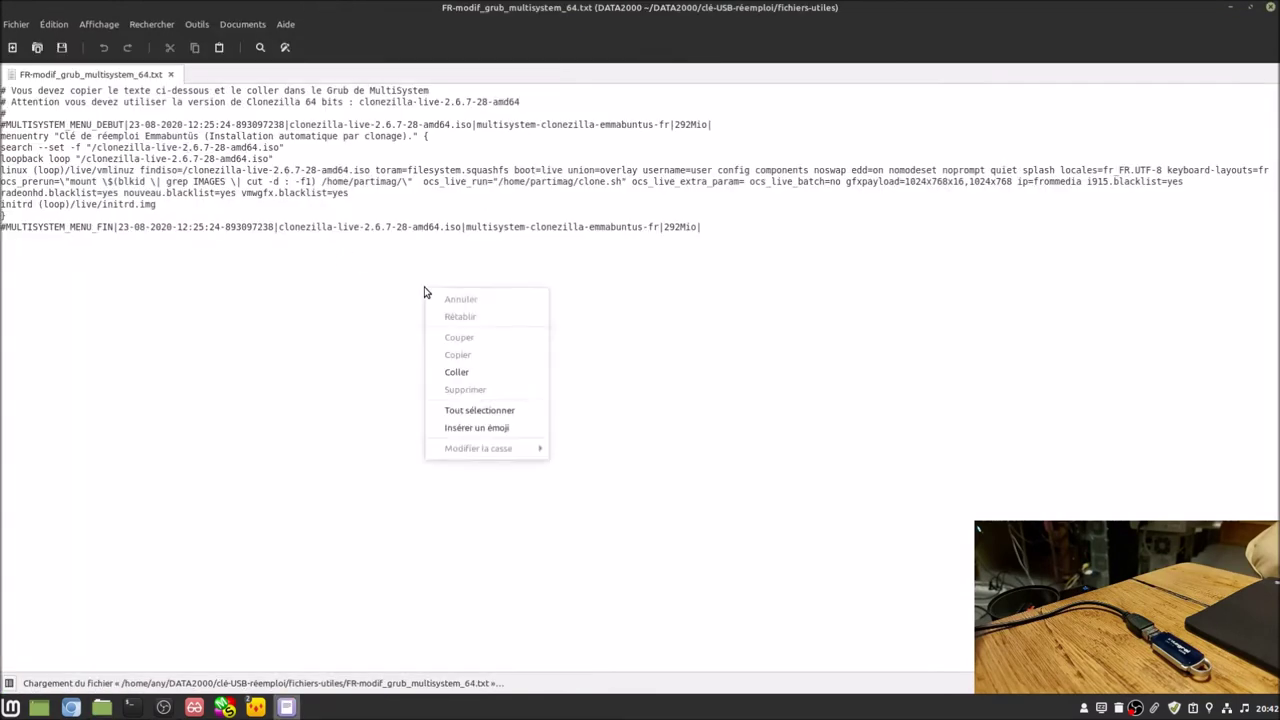
{"action": "left_click", "coordinate": [466, 407]}
{"action": "key", "text": "Right"}
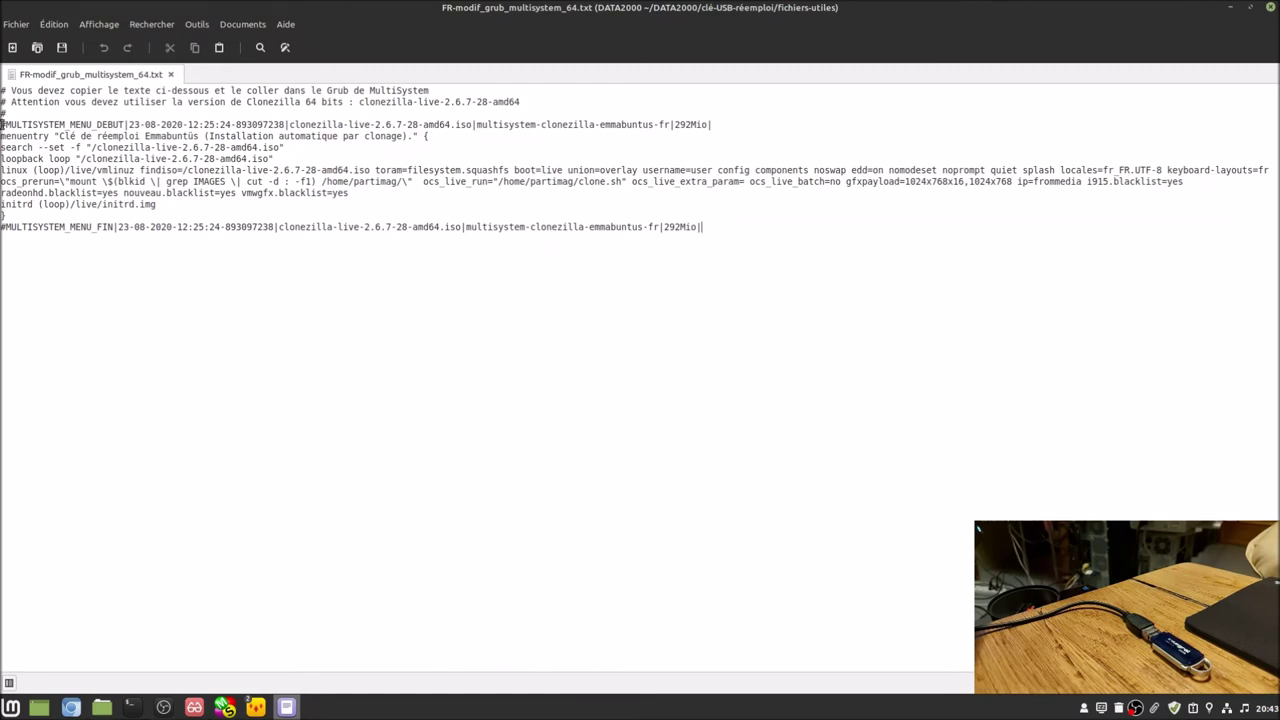
{"action": "left_click_drag", "start_coordinate": [2, 124], "coordinate": [752, 224]}
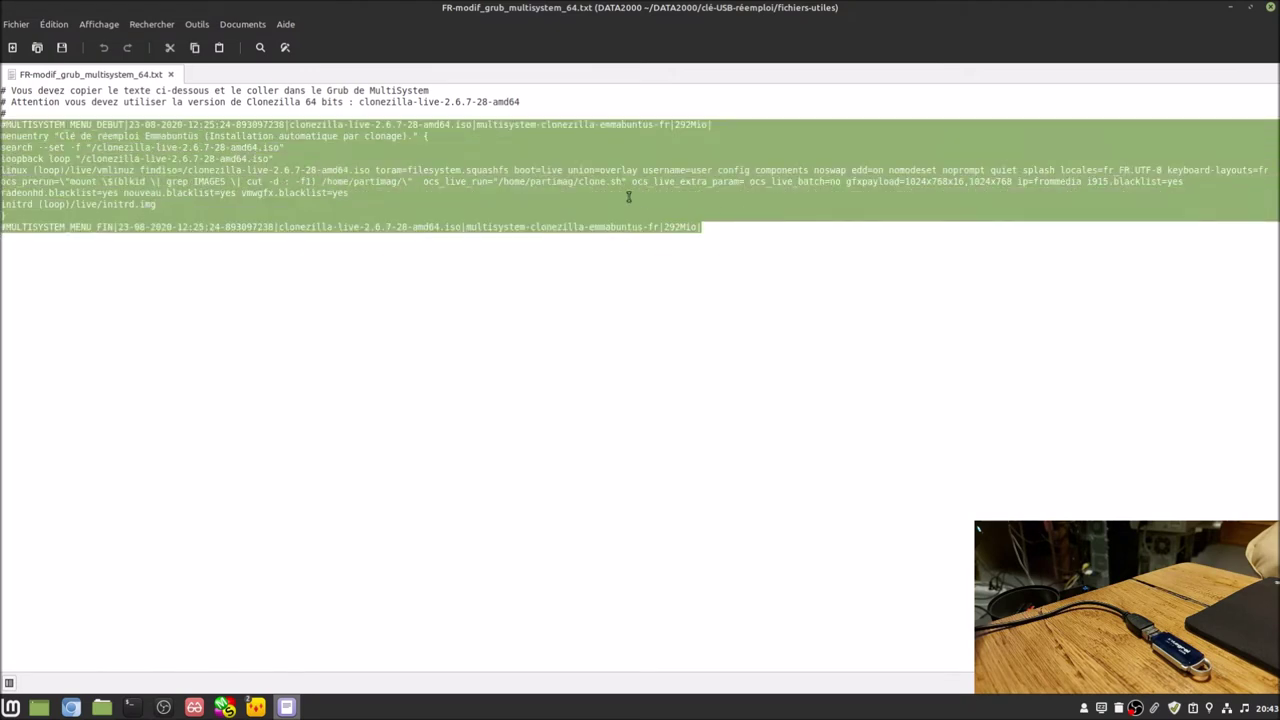
{"action": "left_click", "coordinate": [1270, 7]}
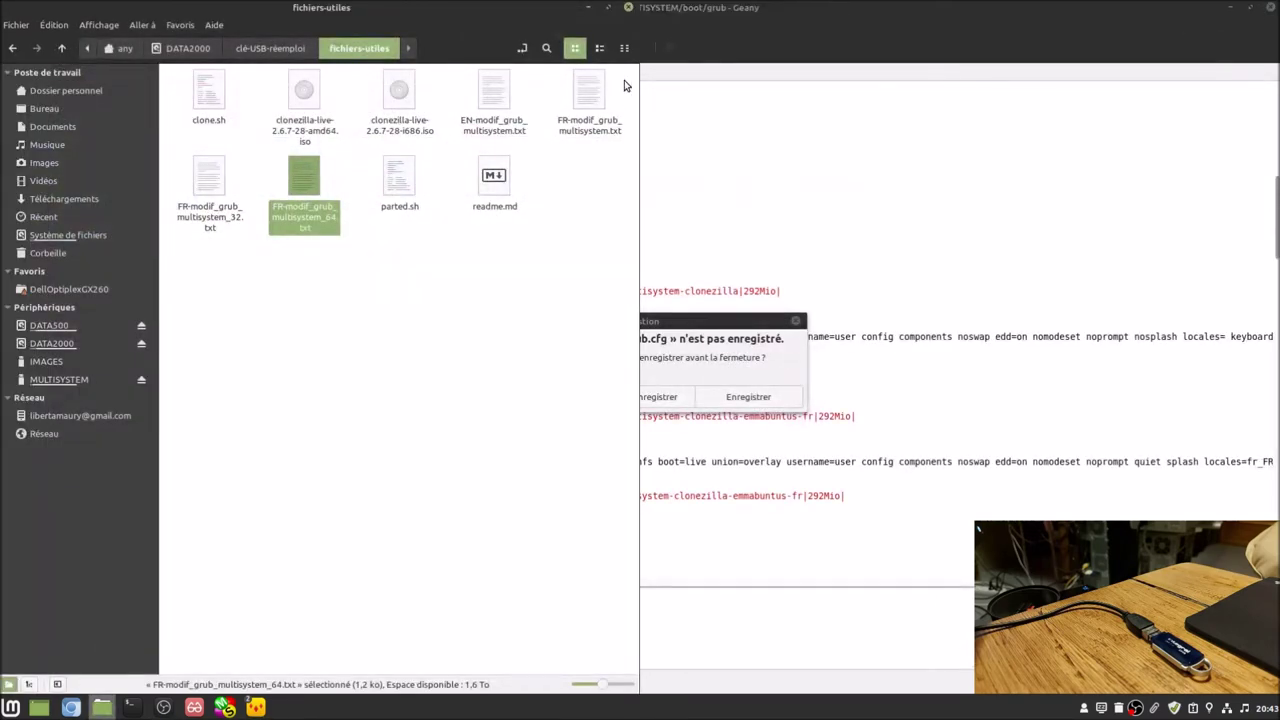
{"action": "left_click", "coordinate": [314, 351]}
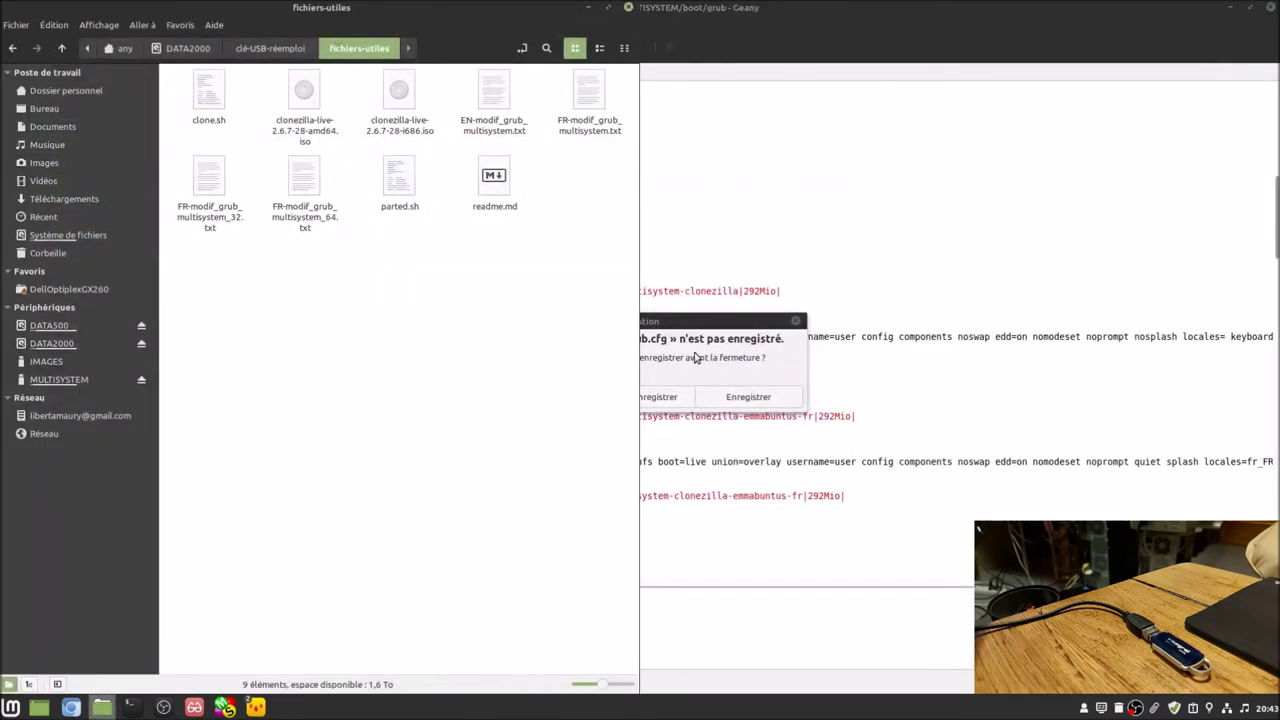
- Save grub.cfg, close MultiSystem's Grub settings, and enter the sudo password to run grub-install
{"action": "left_click", "coordinate": [718, 322]}
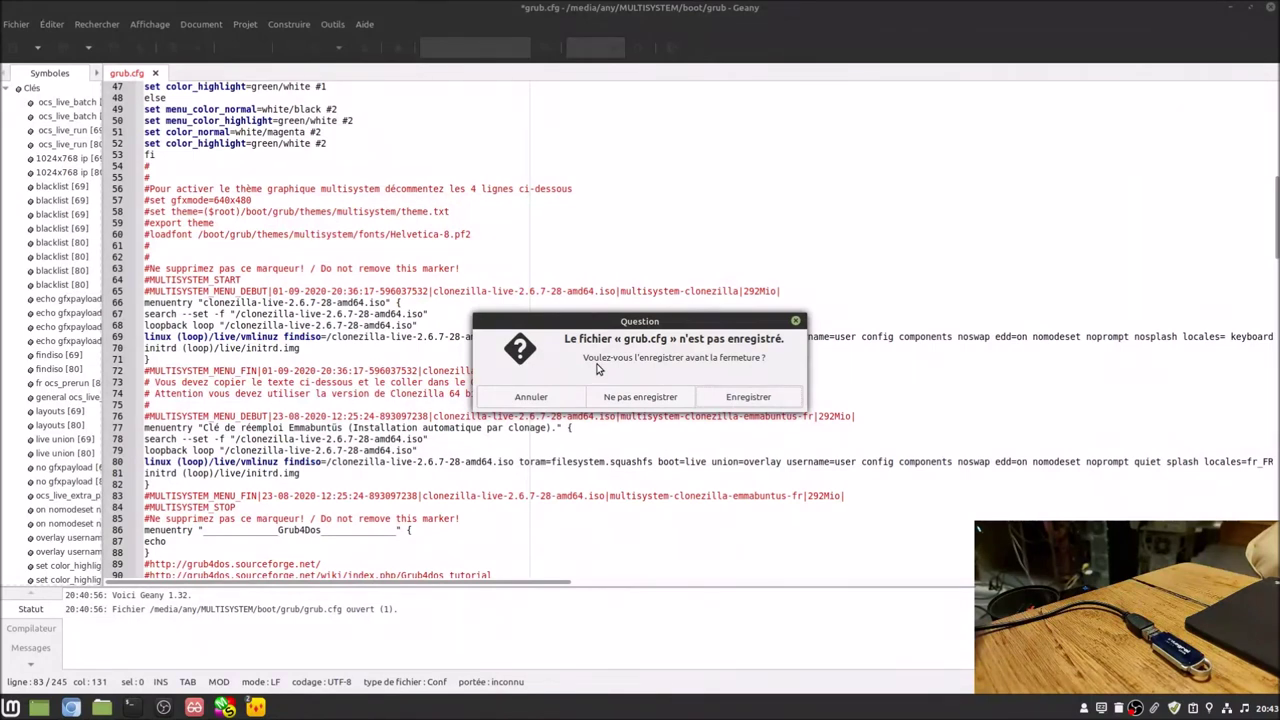
{"action": "left_click", "coordinate": [745, 397]}
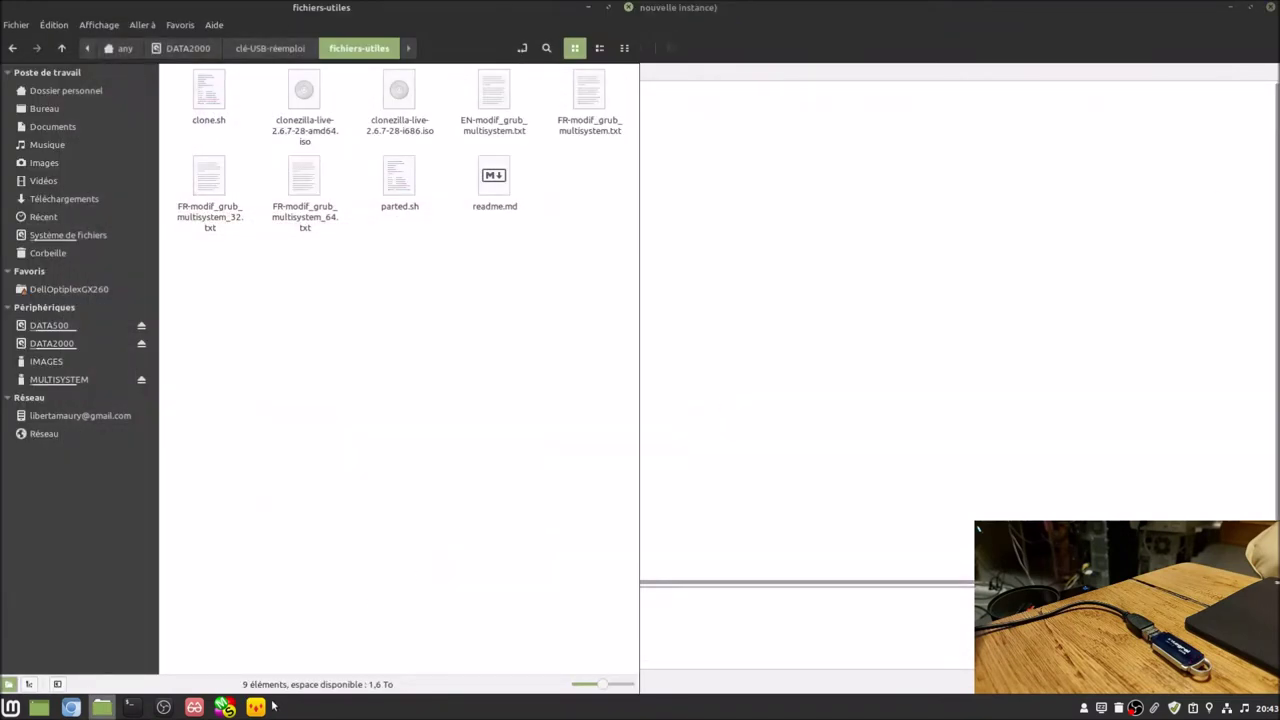
{"action": "left_click", "coordinate": [225, 707]}
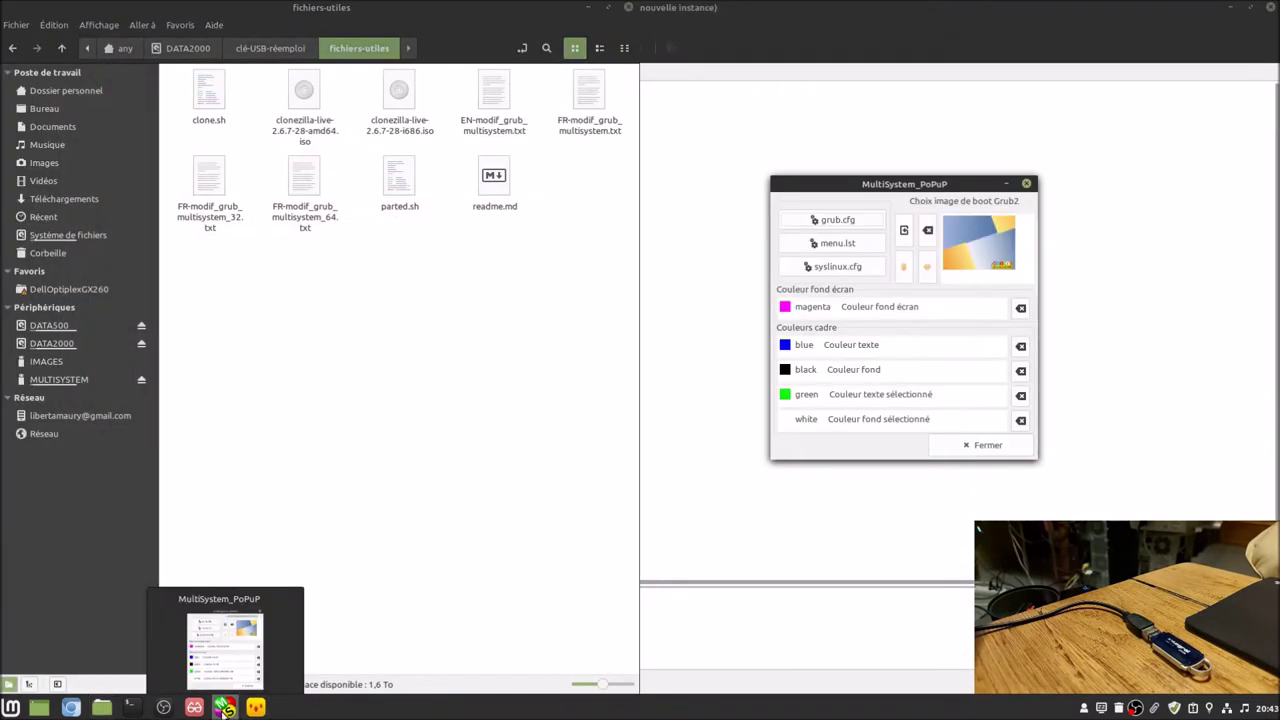
{"action": "left_click", "coordinate": [988, 447]}
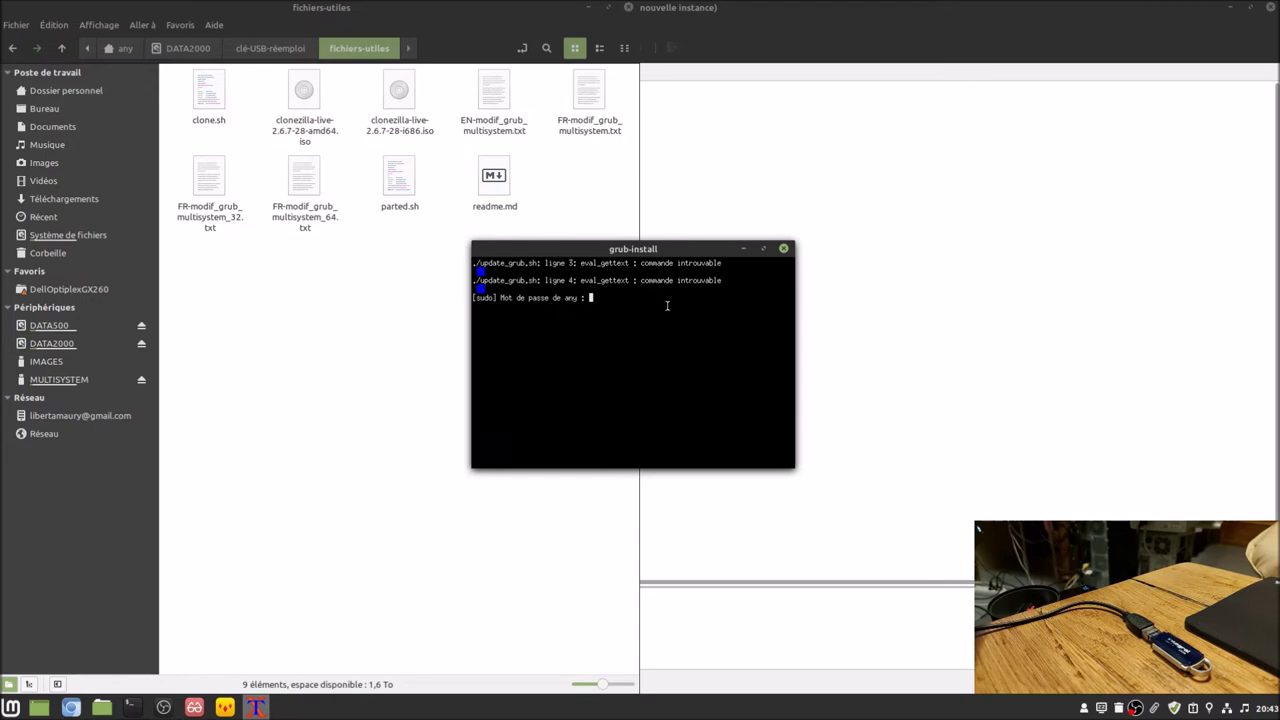
{"action": "type", "text": "********"}
{"action": "key", "text": "Return"}
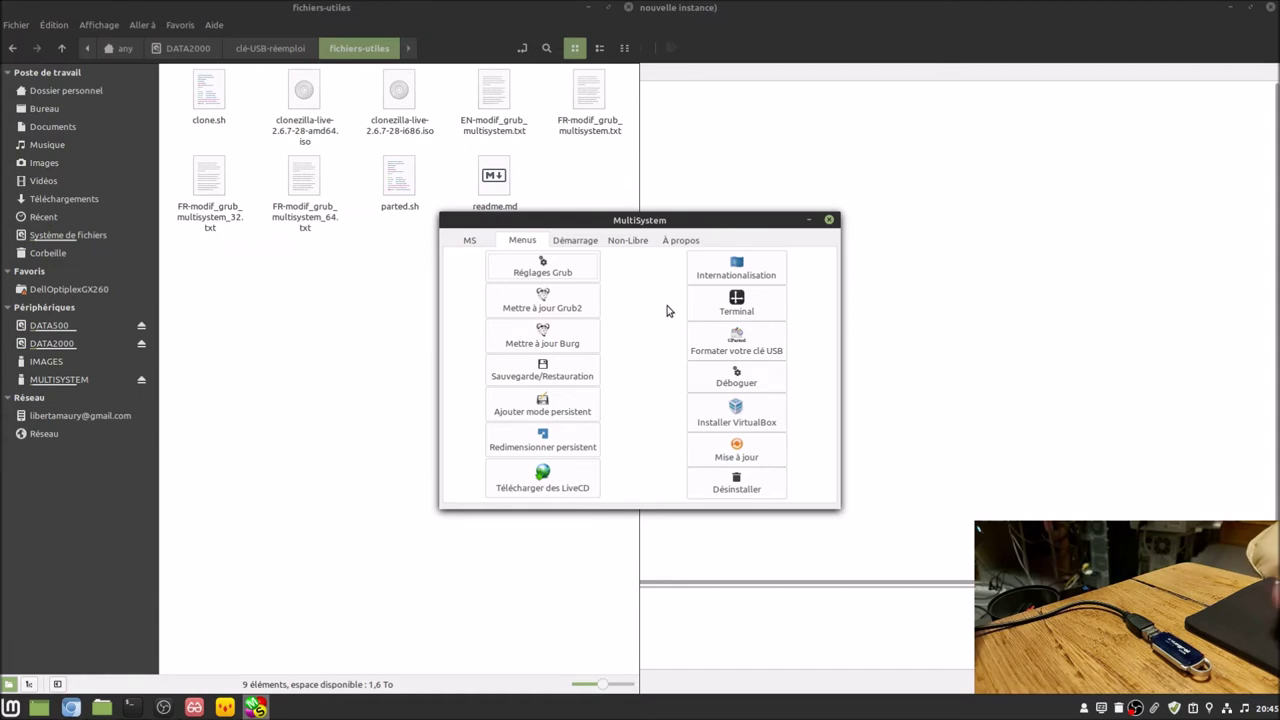
- Open the IMAGES partition beside a second file manager window showing DATA2000/clé-USB-réemploi/fichiers-utiles
{"action": "left_click", "coordinate": [49, 368]}
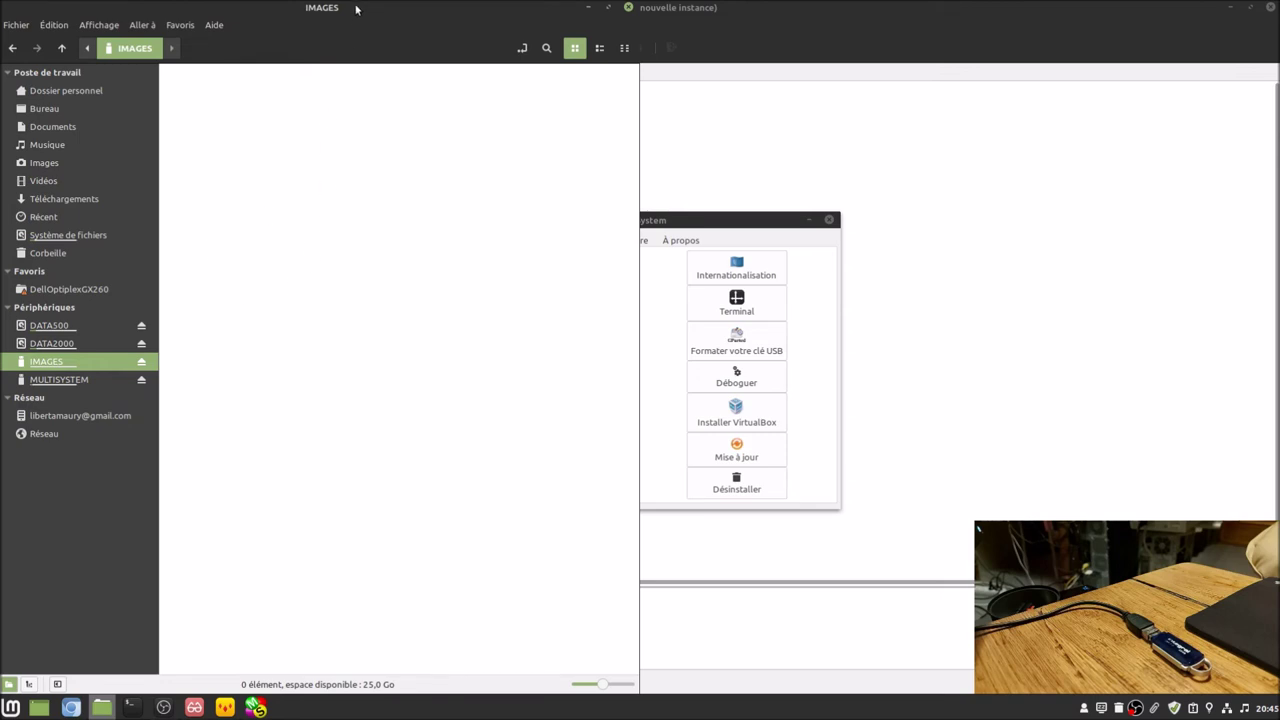
{"action": "left_click_drag", "start_coordinate": [355, 9], "coordinate": [1218, 114]}
{"action": "right_click", "coordinate": [104, 708]}
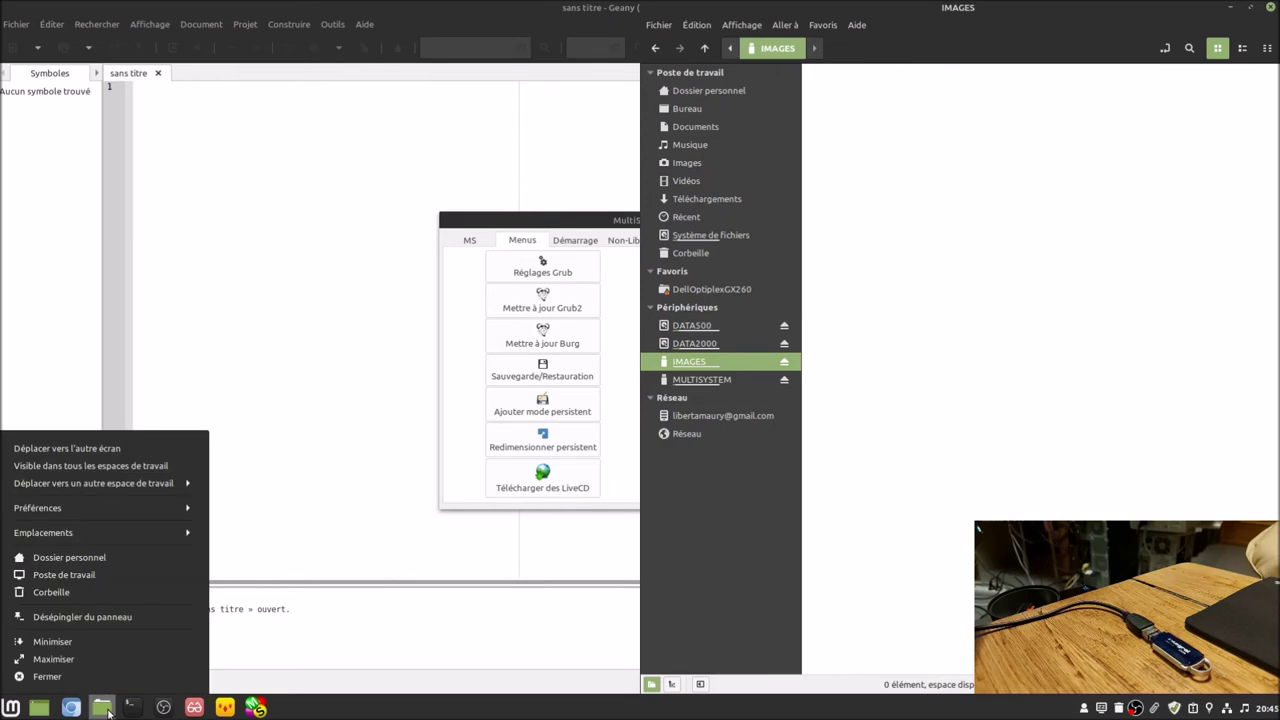
{"action": "left_click", "coordinate": [118, 566]}
{"action": "left_click_drag", "start_coordinate": [632, 12], "coordinate": [0, 280]}
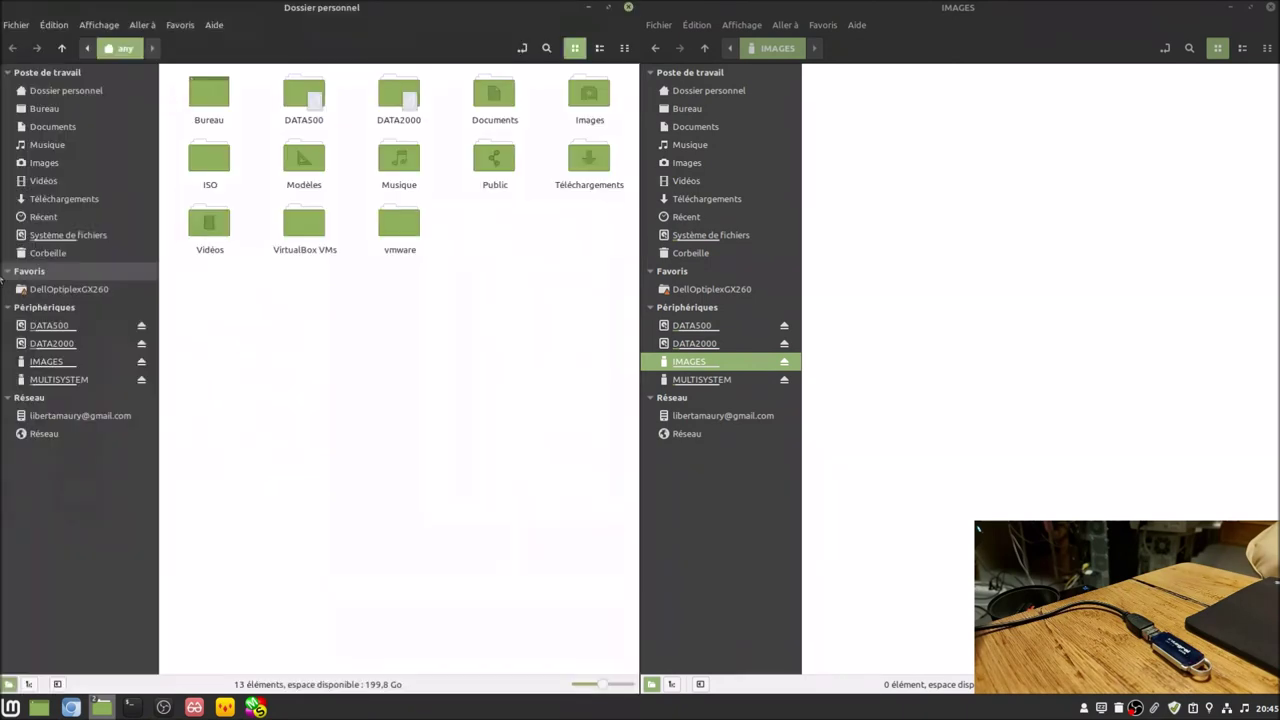
{"action": "double_click", "coordinate": [393, 96]}
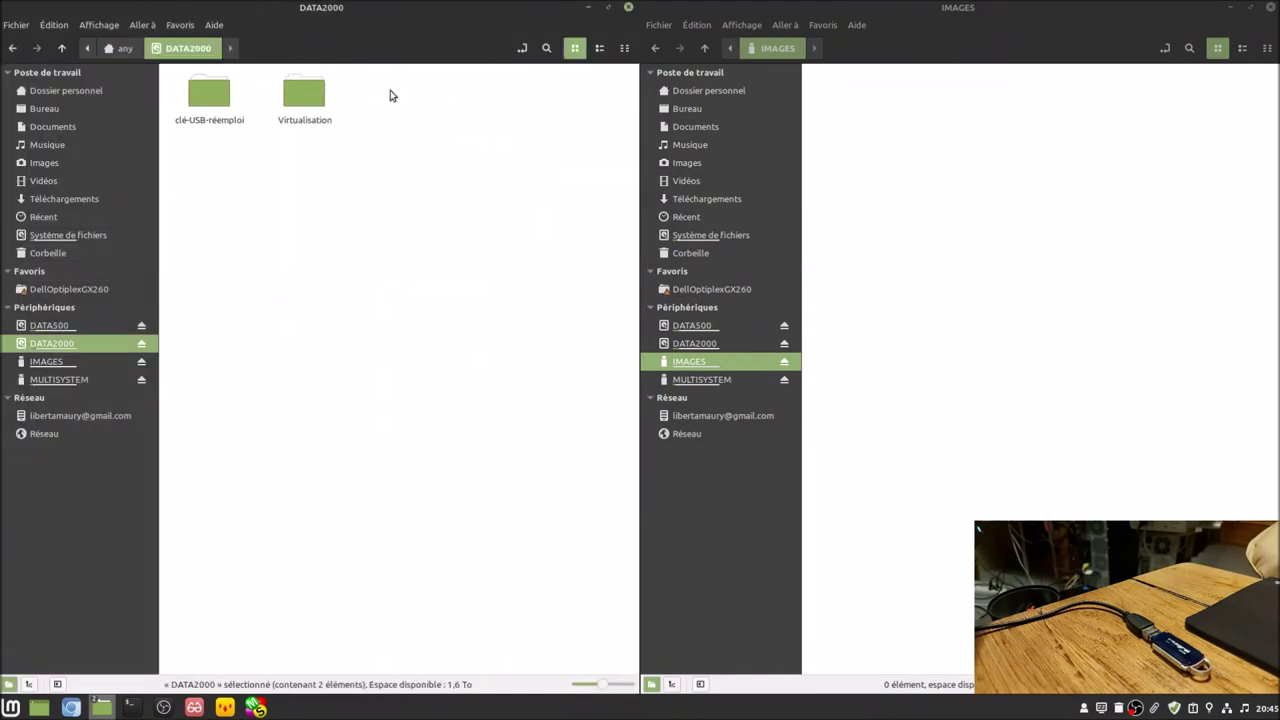
{"action": "double_click", "coordinate": [224, 99]}
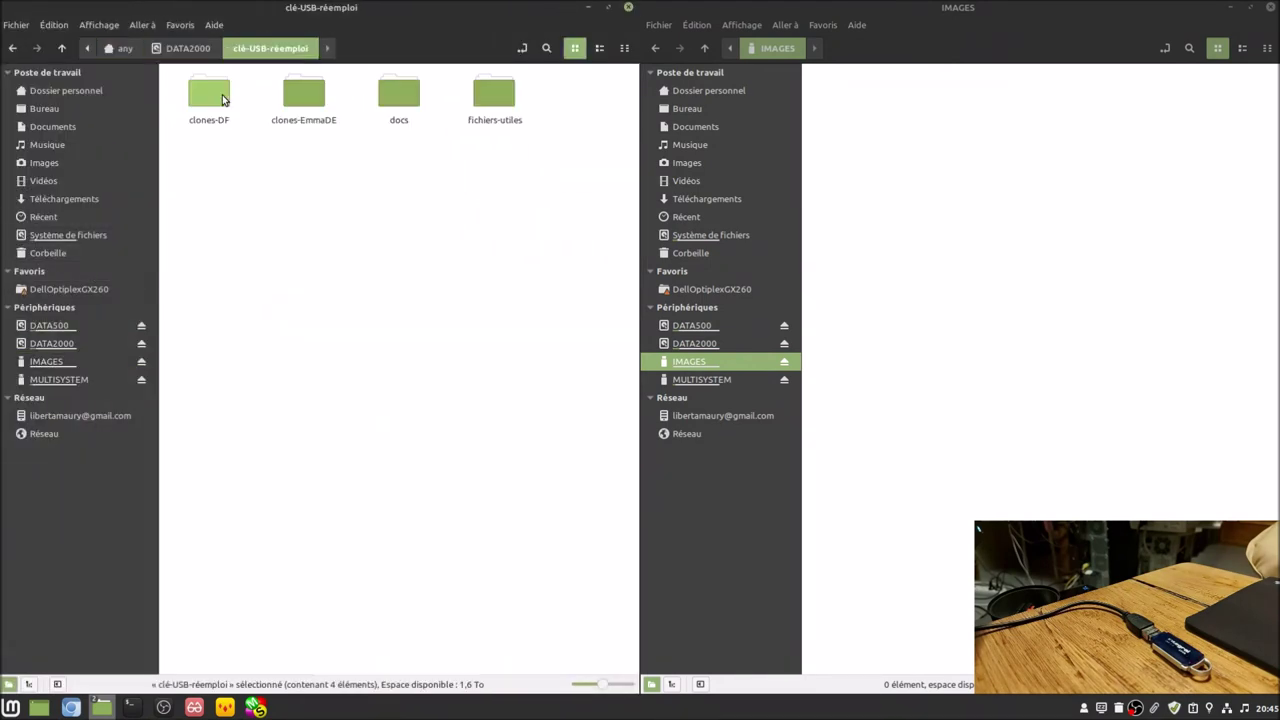
{"action": "double_click", "coordinate": [492, 90]}
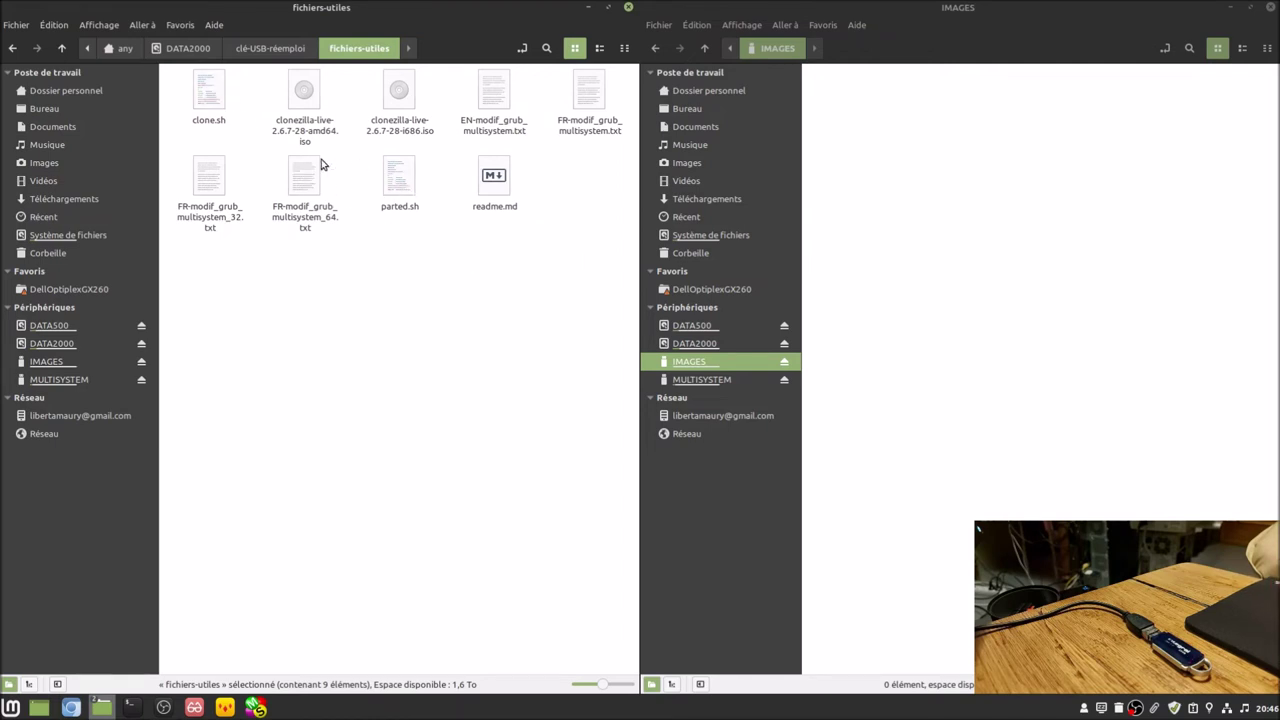
- Try to copy clone.sh and parted.sh from fichiers-utiles into the IMAGES partition, and close both file manager windows
{"action": "left_click", "coordinate": [215, 105]}
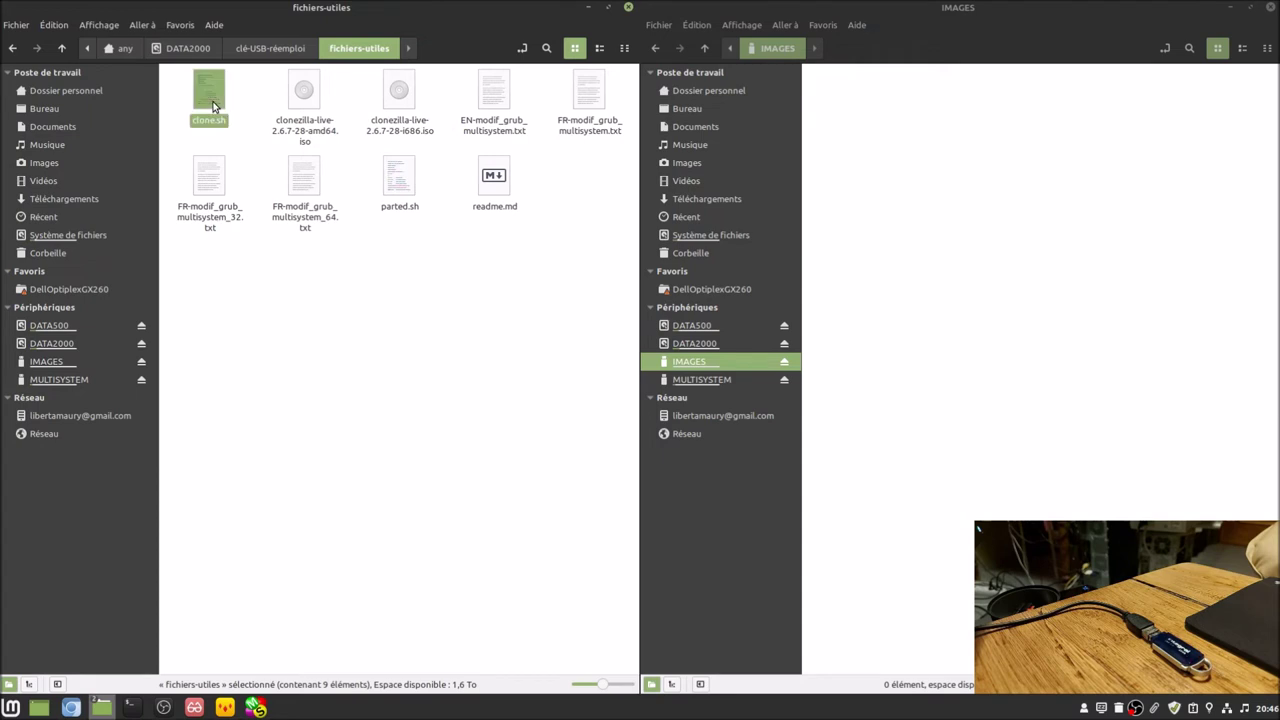
{"action": "left_click", "coordinate": [403, 187], "text": "ctrl"}
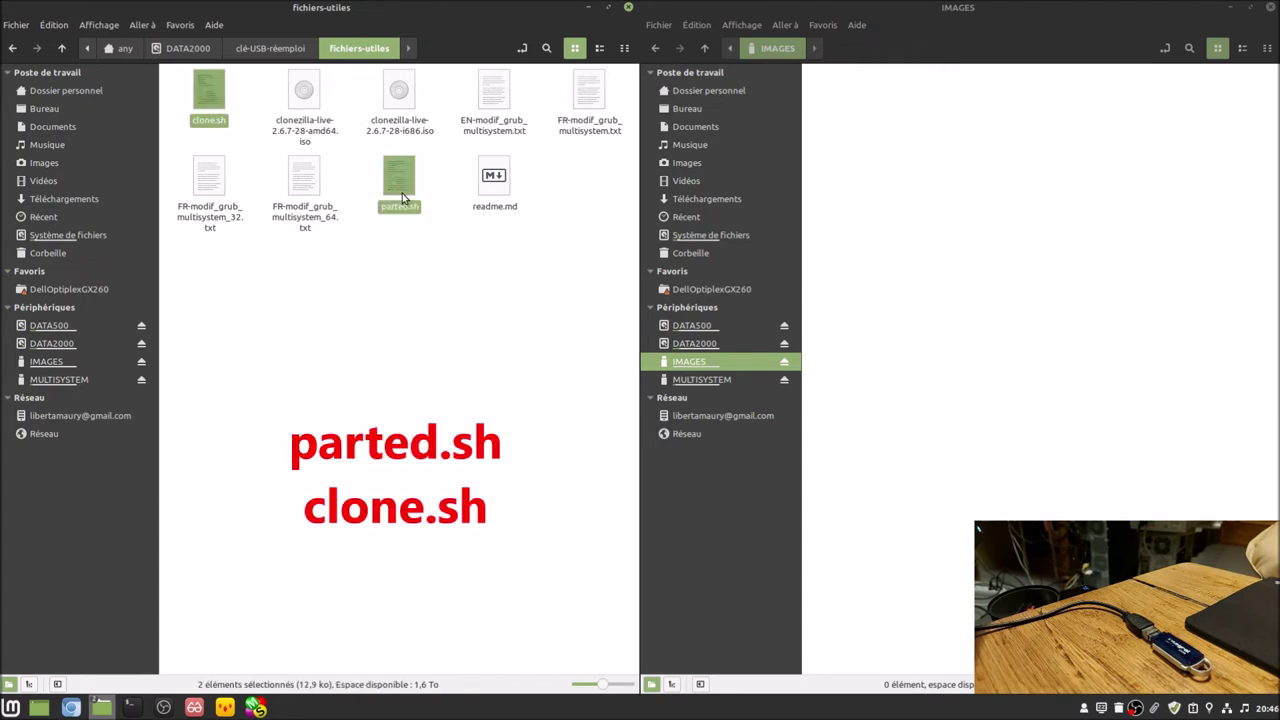
{"action": "right_click", "coordinate": [398, 190]}
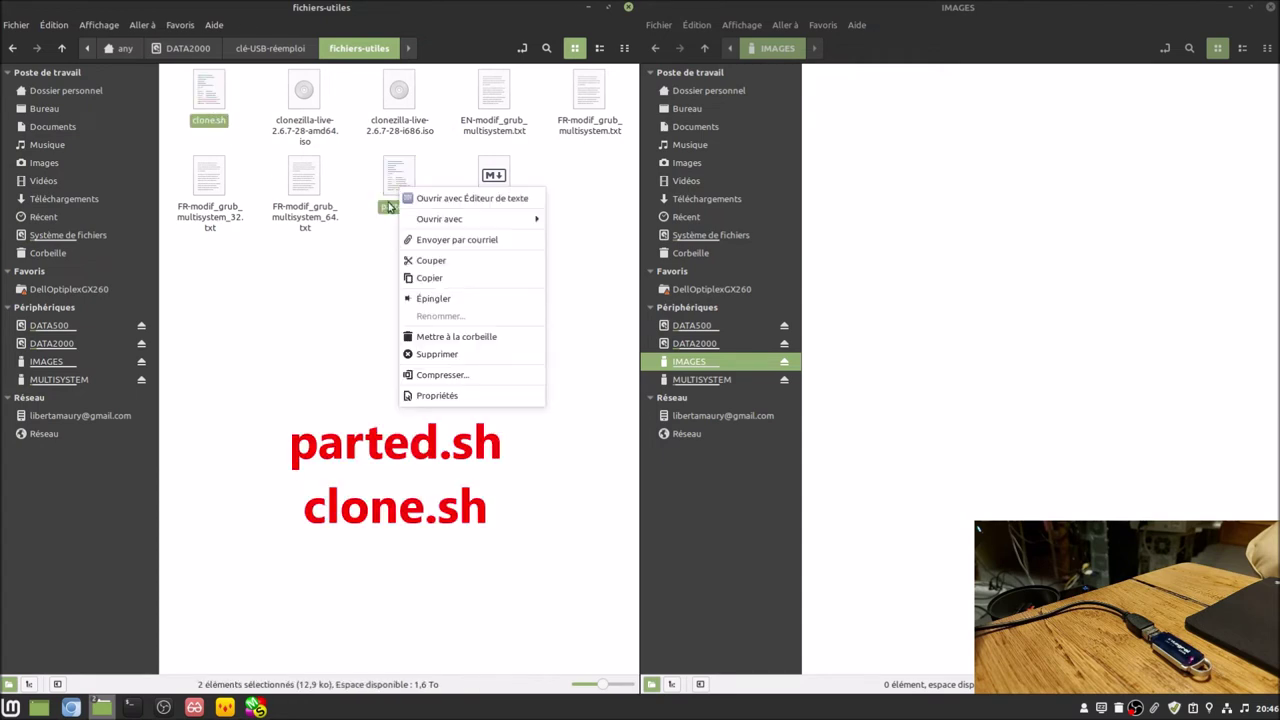
{"action": "left_click", "coordinate": [436, 280]}
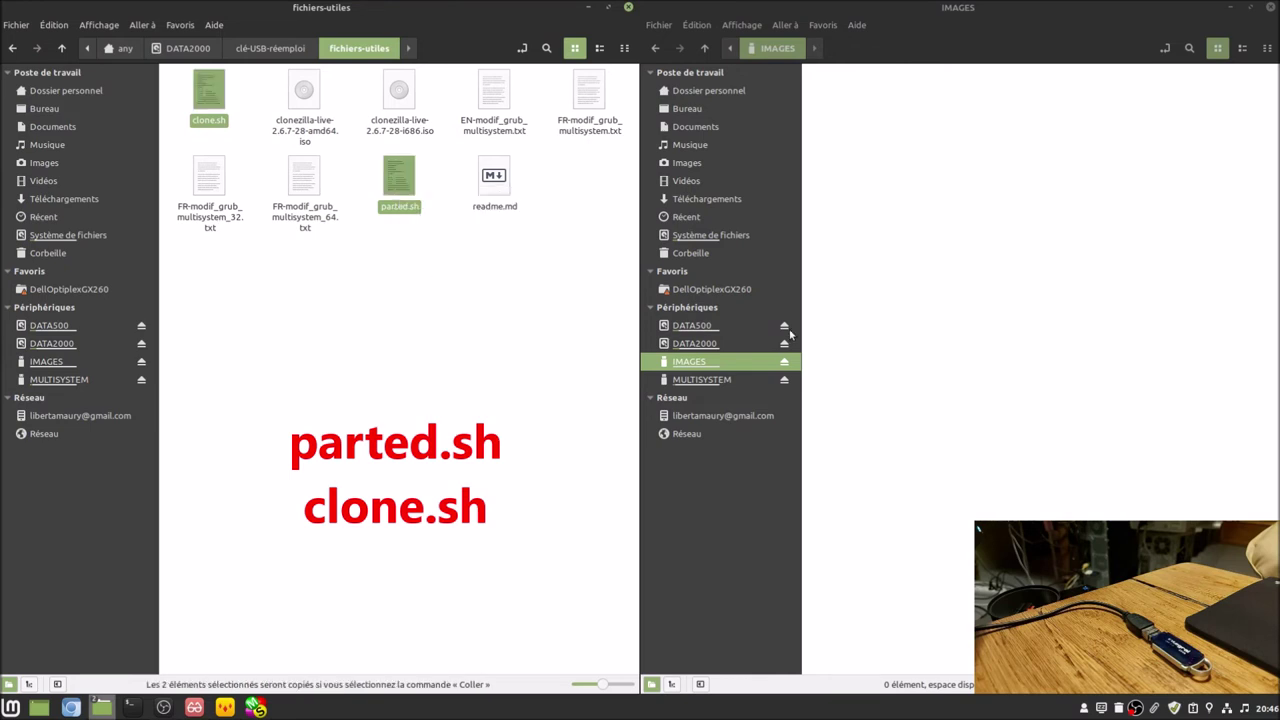
{"action": "right_click", "coordinate": [921, 257]}
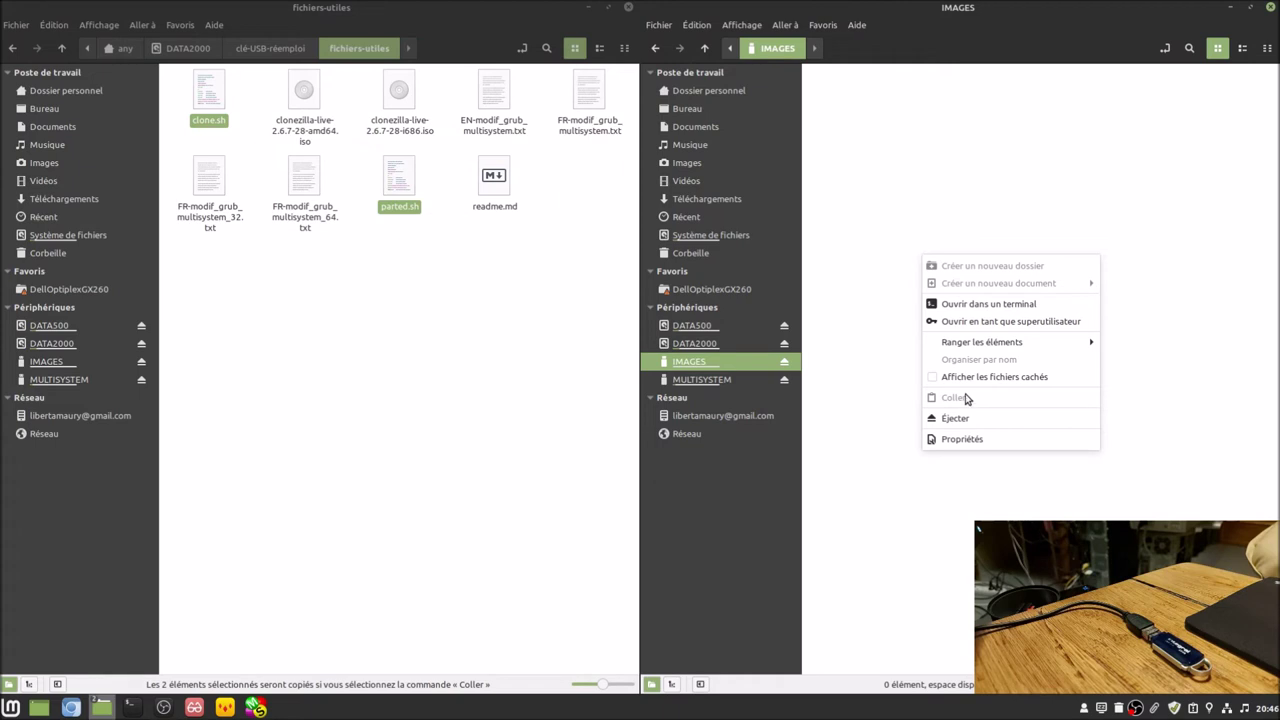
{"action": "left_click", "coordinate": [897, 174]}
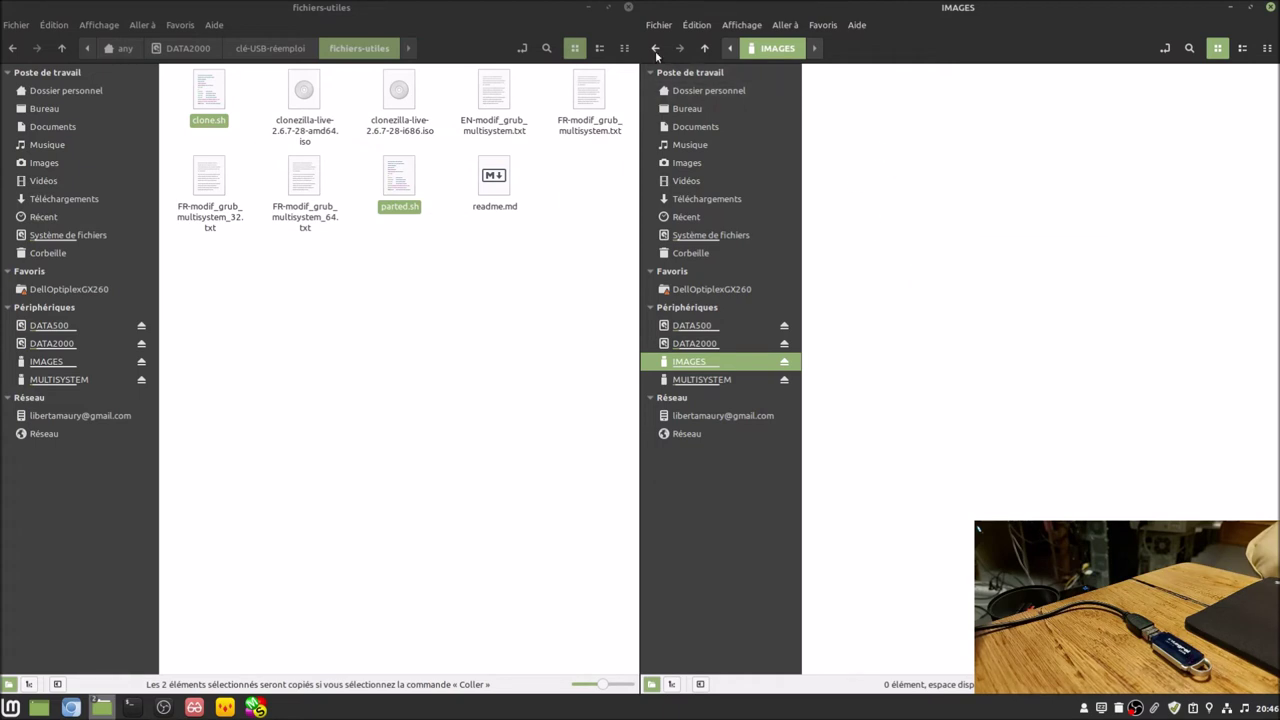
{"action": "left_click", "coordinate": [628, 7]}
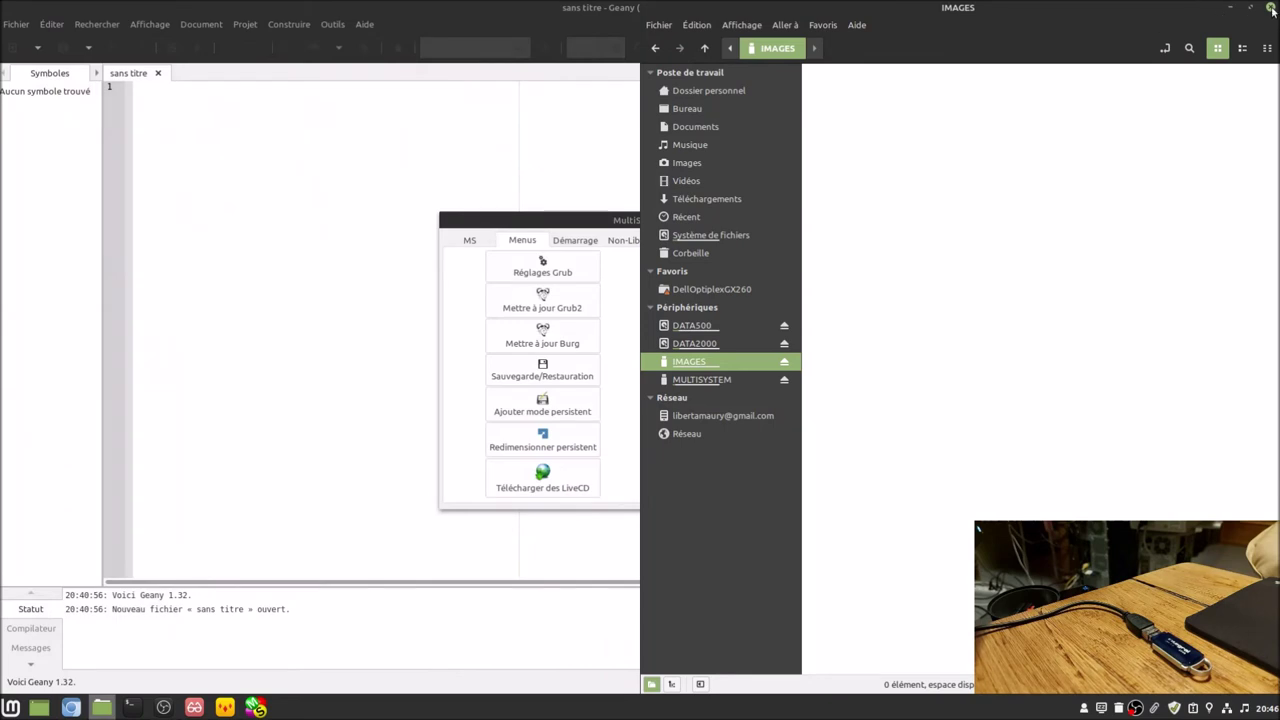
{"action": "left_click", "coordinate": [1271, 9]}
- Launch the file manager with elevated privileges by running sudo nemo in a terminal and entering the sudo password
{"action": "left_click", "coordinate": [134, 708]}
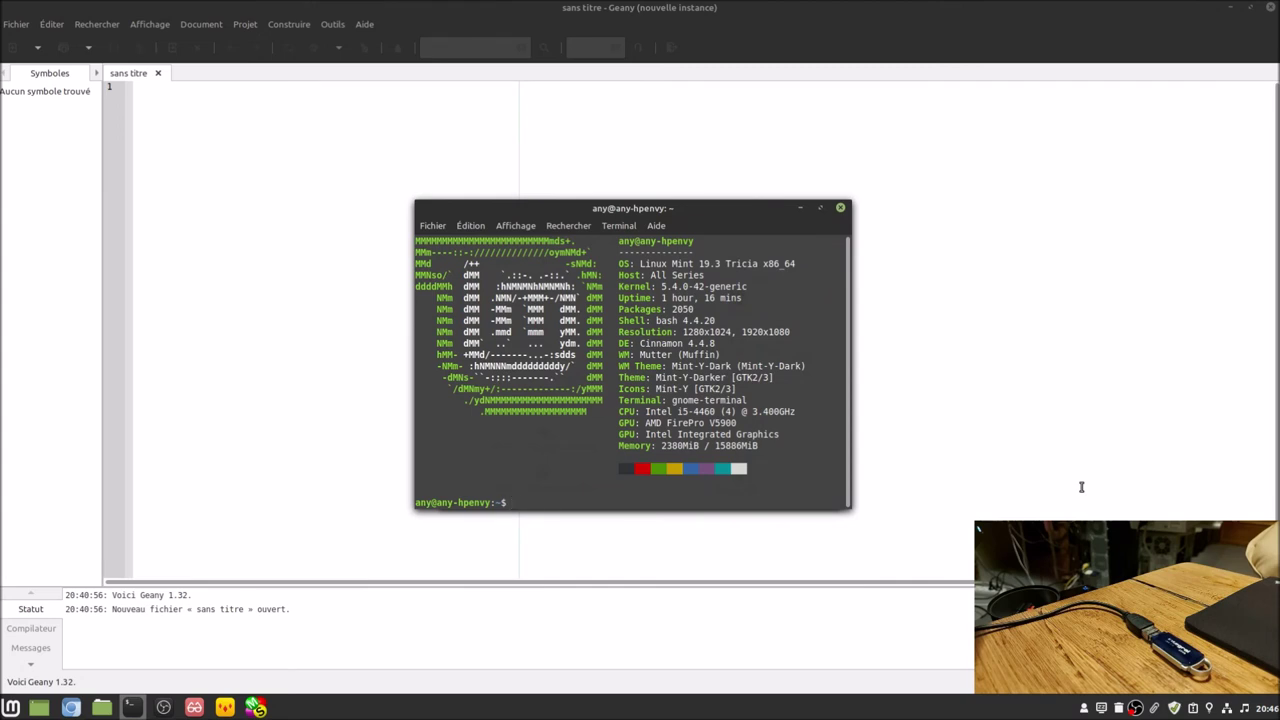
{"action": "type", "text": "sudo nemo"}
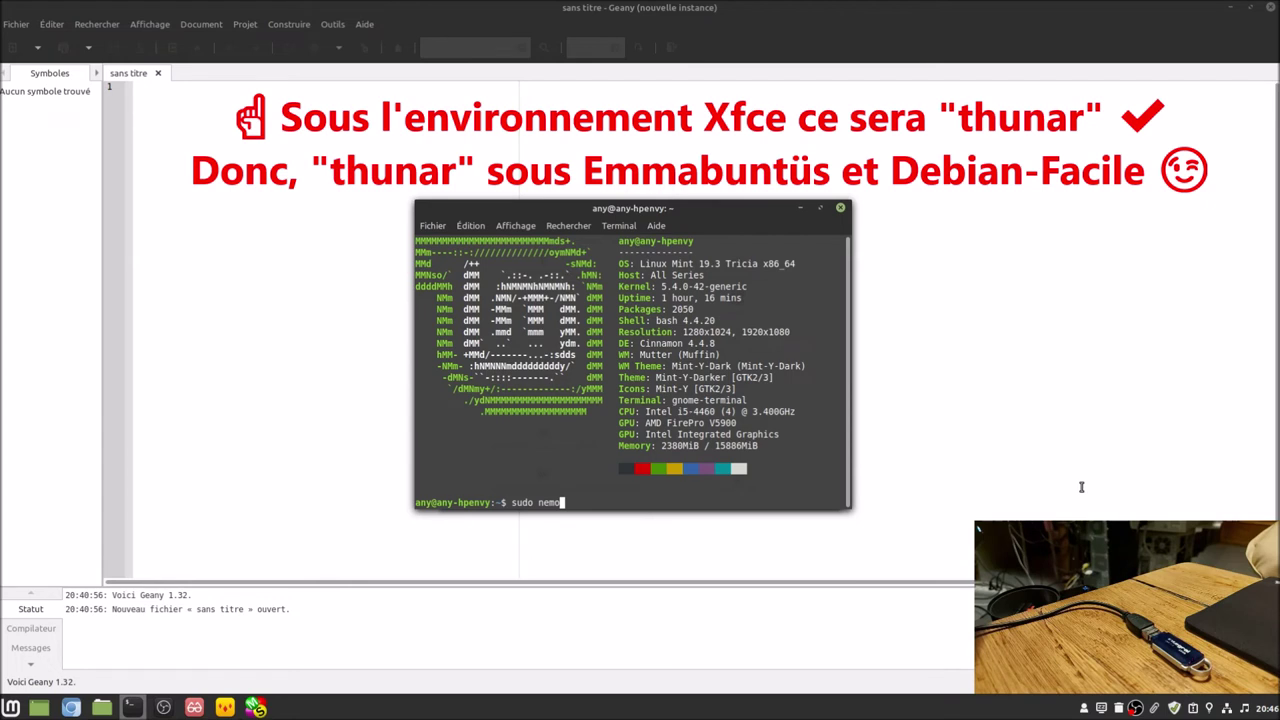
{"action": "key", "text": "Return"}
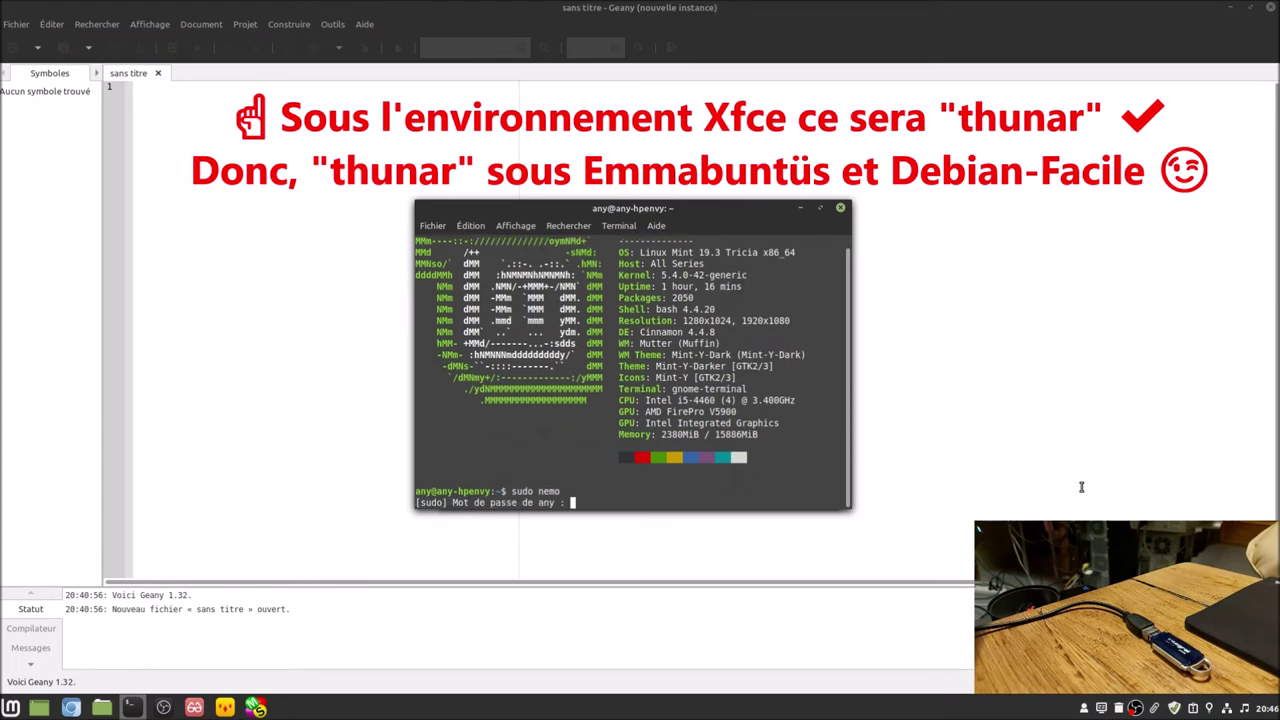
{"action": "type", "text": "******"}
{"action": "key", "text": "Return"}
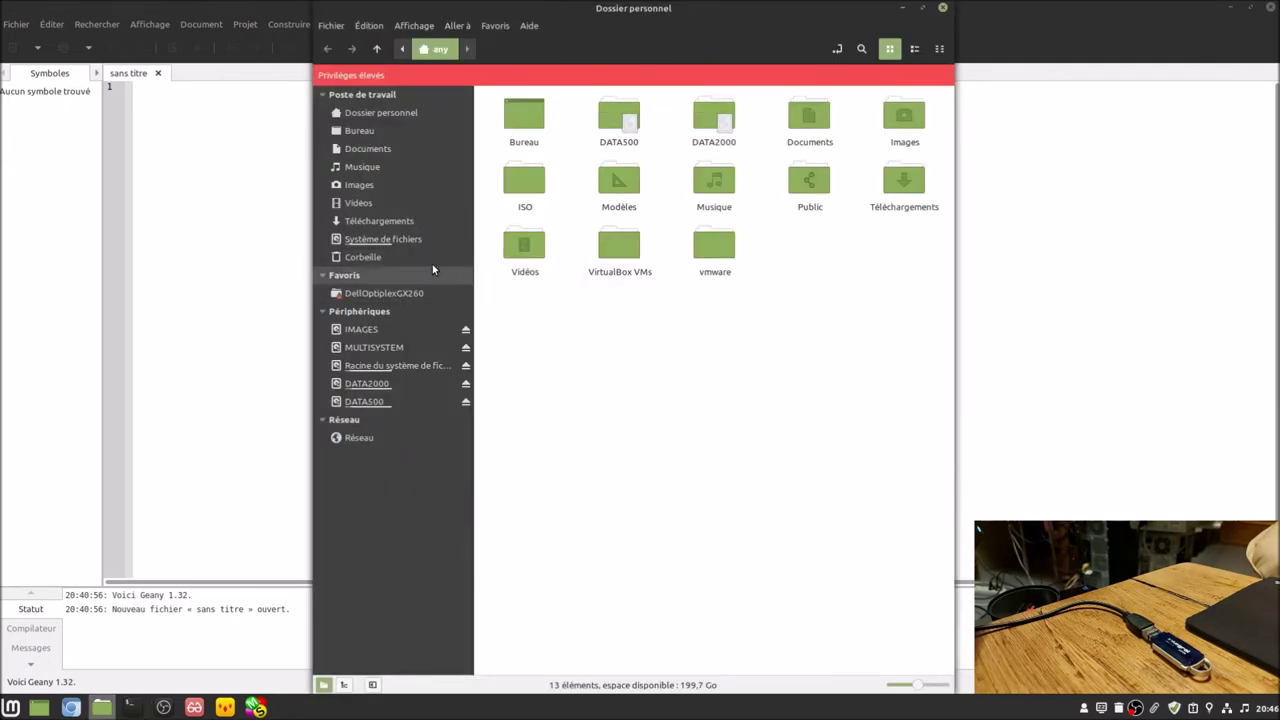
- Copy clone.sh and parted.sh from DATA2000/clé-USB-réemploi/fichiers-utiles into the IMAGES partition
{"action": "double_click", "coordinate": [702, 127]}
{"action": "double_click", "coordinate": [538, 118]}
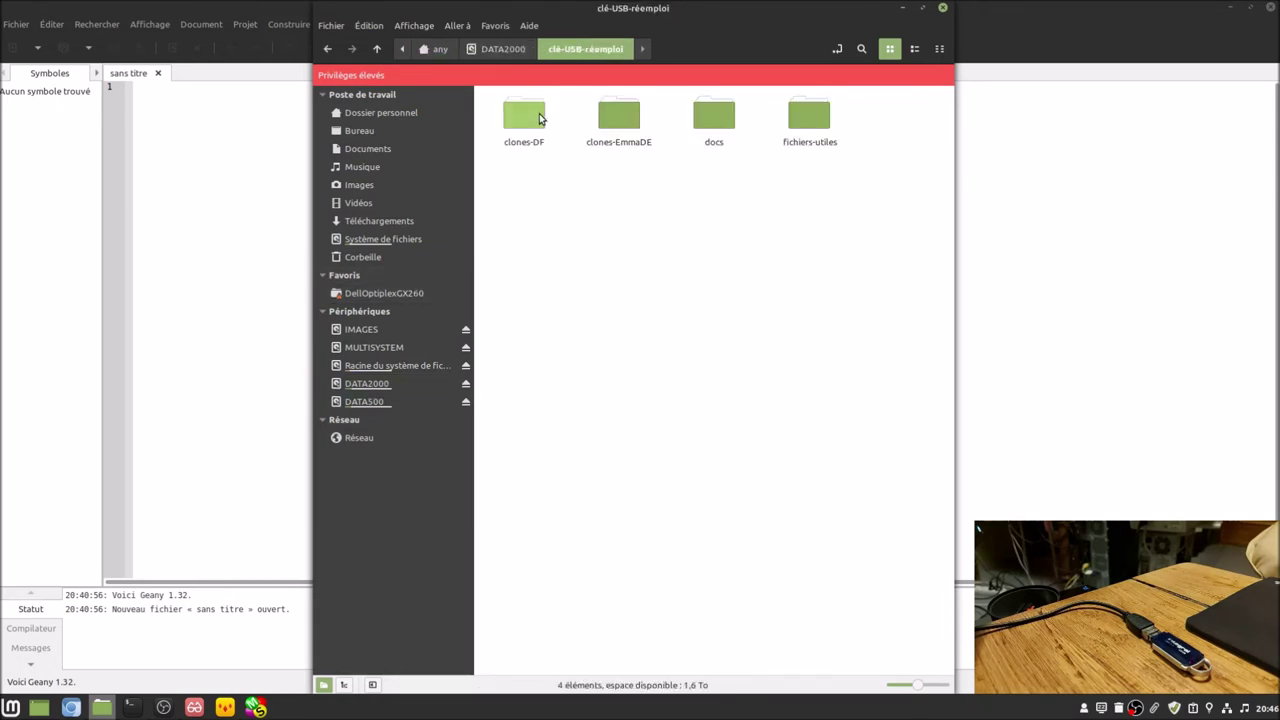
{"action": "left_click", "coordinate": [815, 116]}
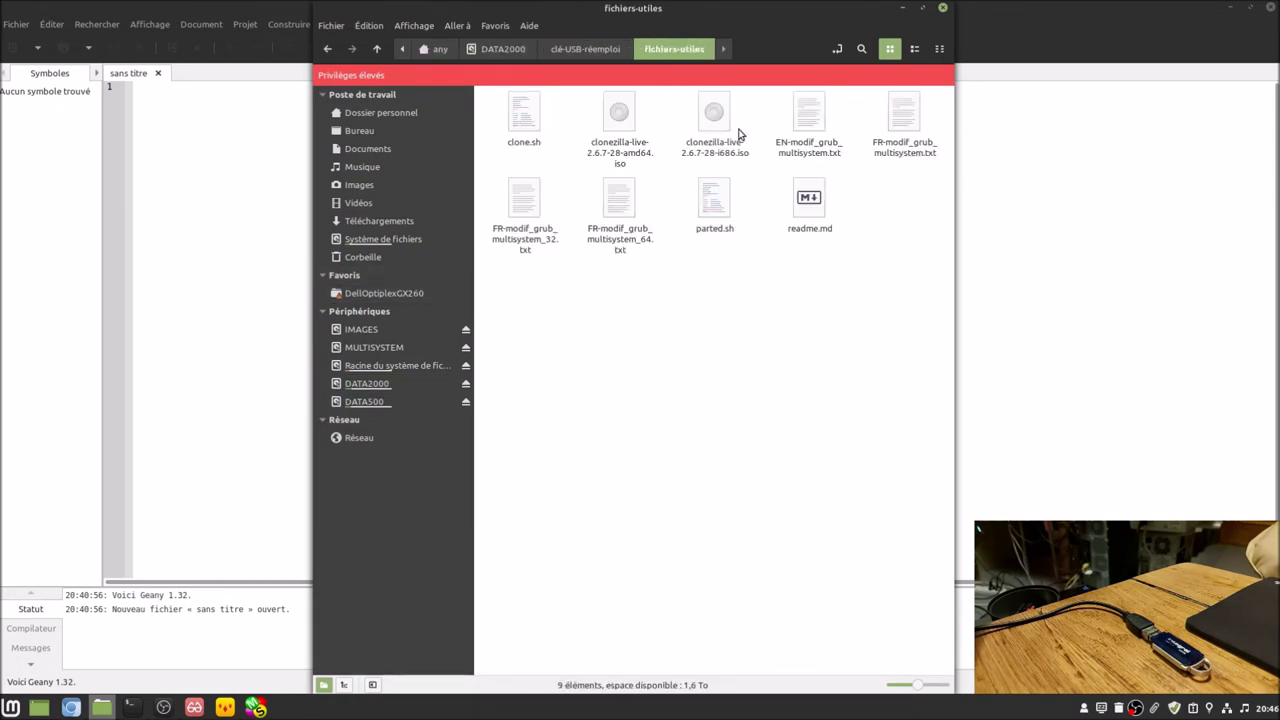
{"action": "left_click", "coordinate": [535, 122]}
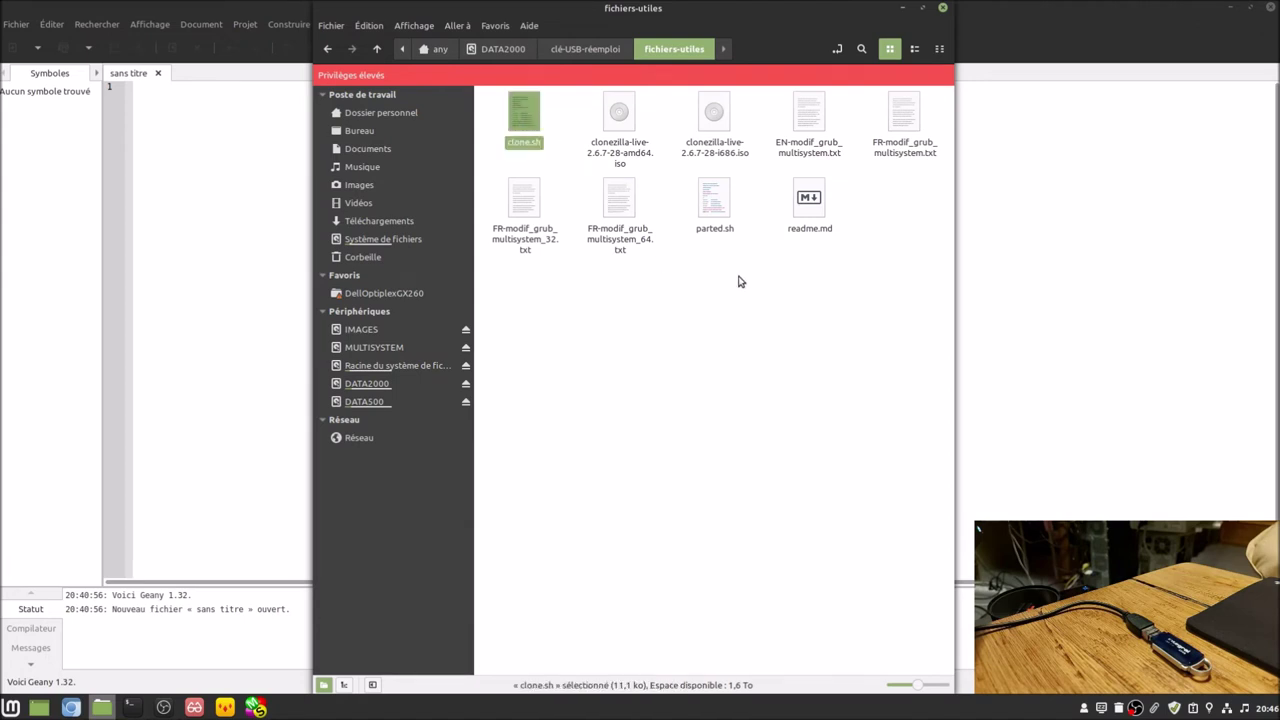
{"action": "left_click", "coordinate": [714, 211], "text": "ctrl"}
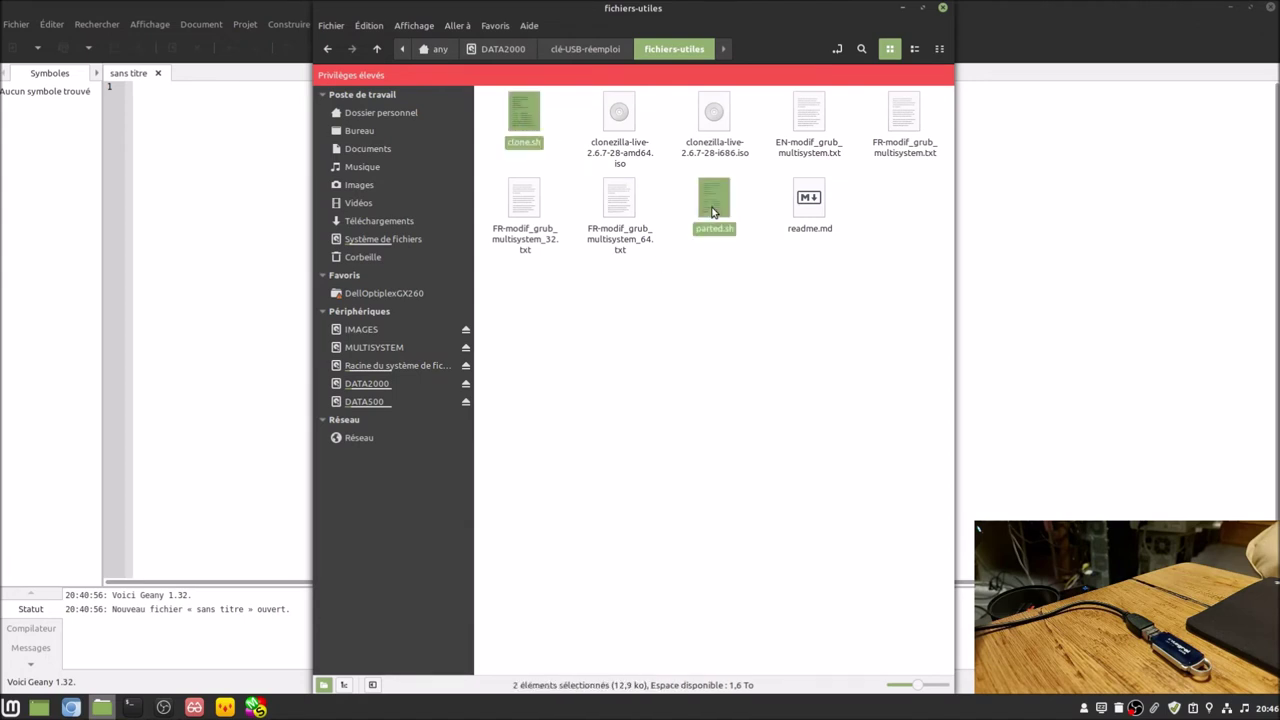
{"action": "right_click", "coordinate": [714, 212]}
{"action": "left_click", "coordinate": [745, 299]}
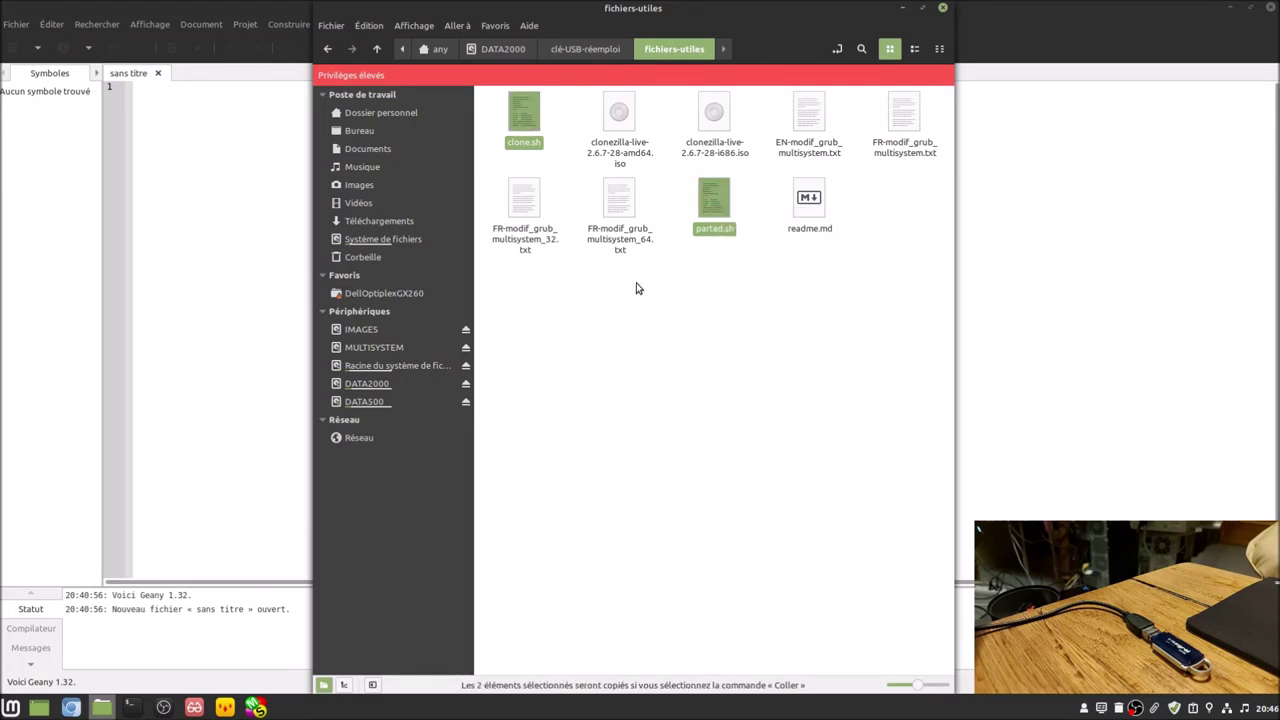
{"action": "left_click", "coordinate": [398, 328]}
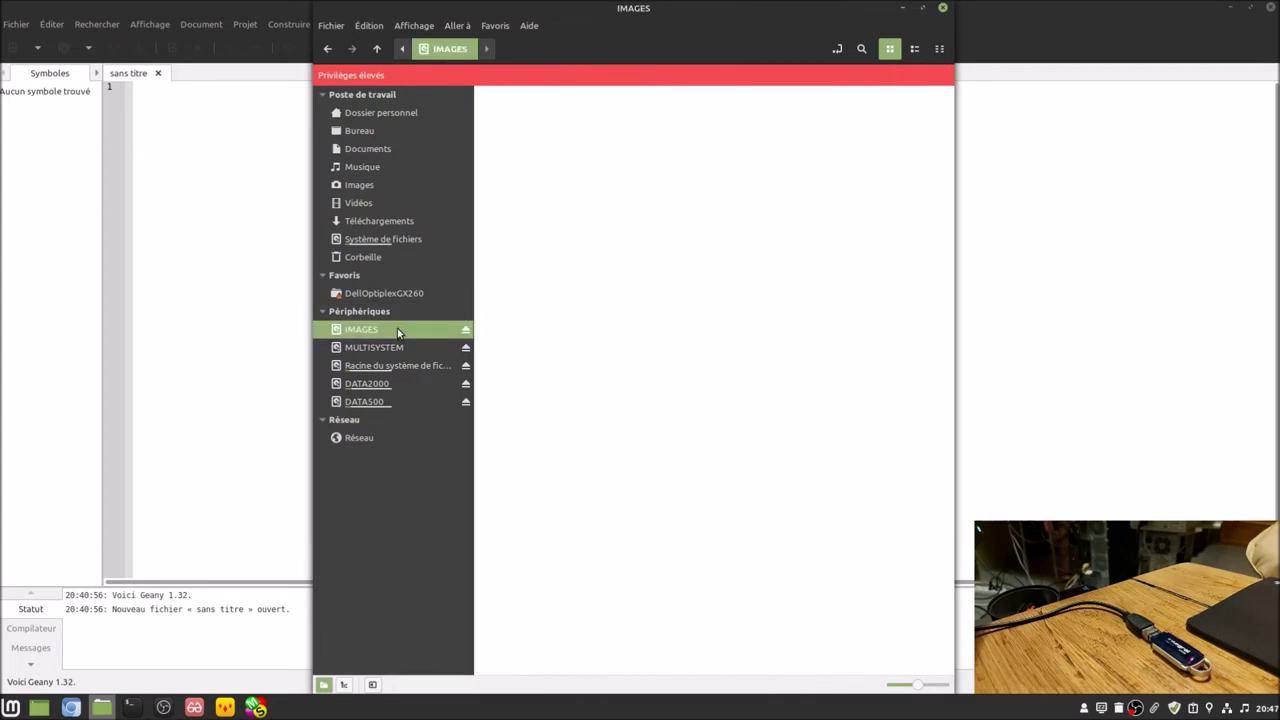
{"action": "right_click", "coordinate": [590, 317]}
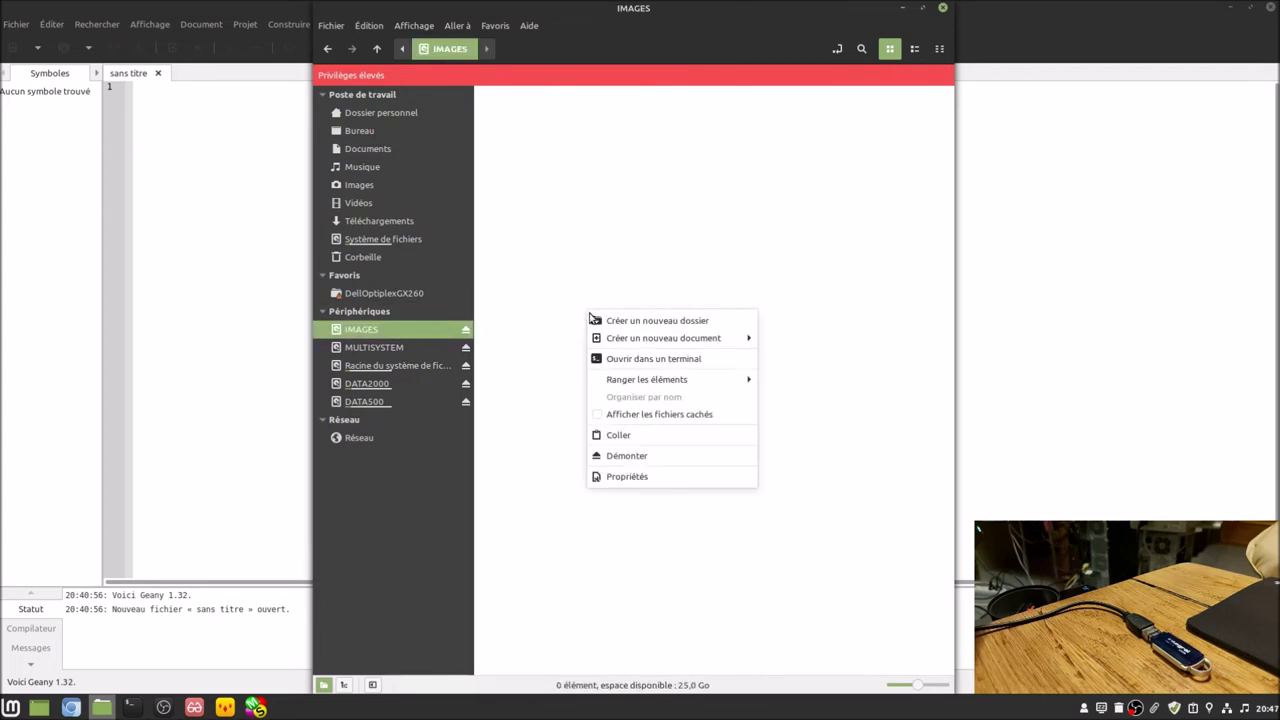
{"action": "left_click", "coordinate": [653, 435]}
{"action": "left_click", "coordinate": [657, 352]}
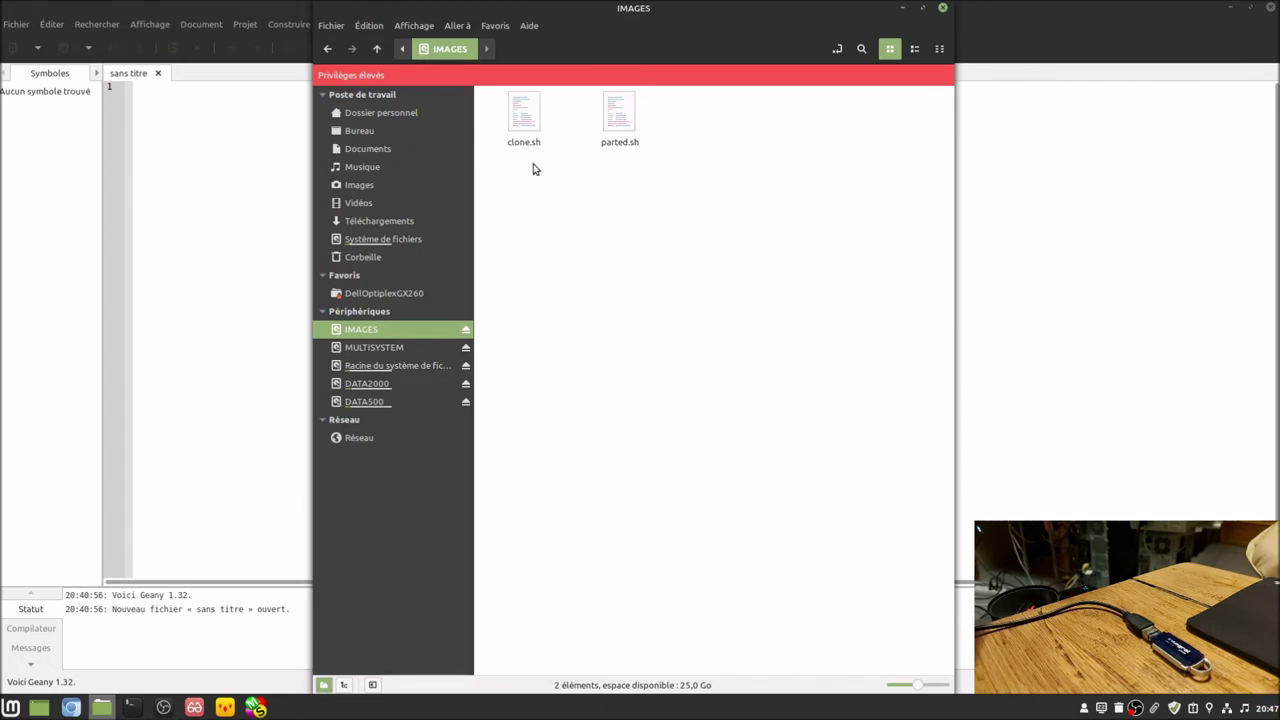
- Allow clone.sh on the IMAGES partition to be executed as a program, and close its properties
{"action": "right_click", "coordinate": [520, 128]}
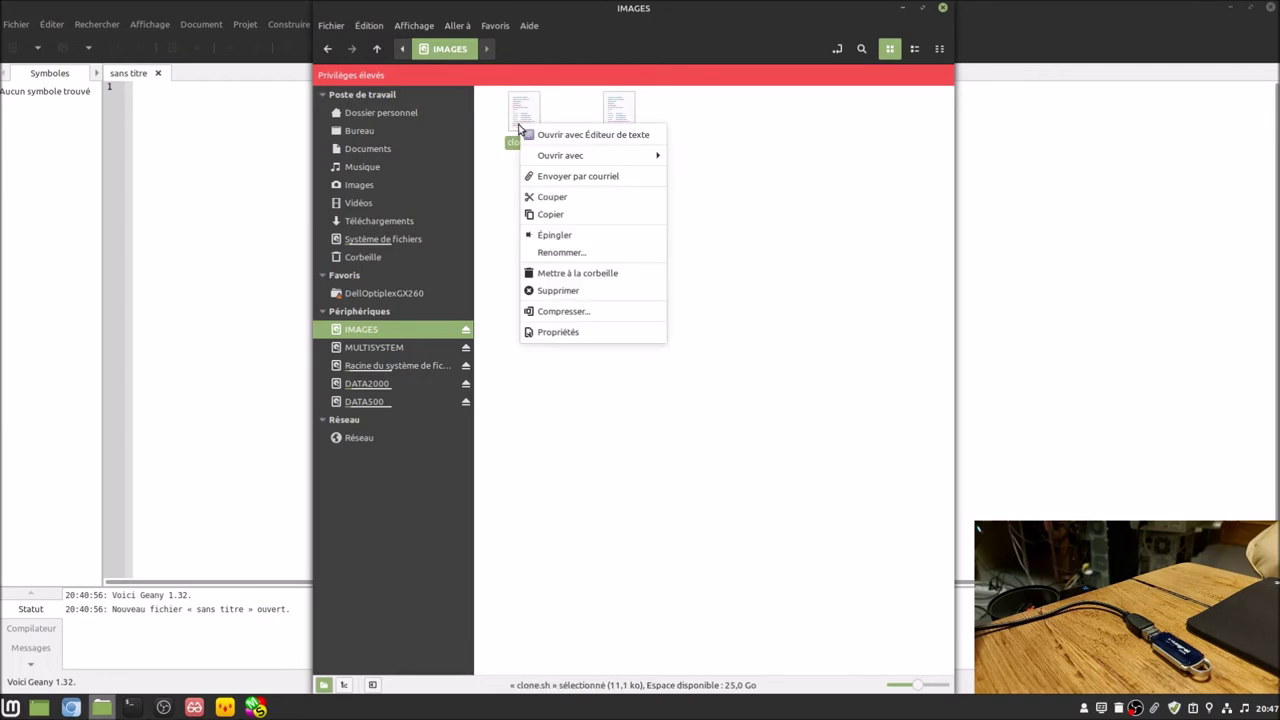
{"action": "left_click", "coordinate": [587, 331]}
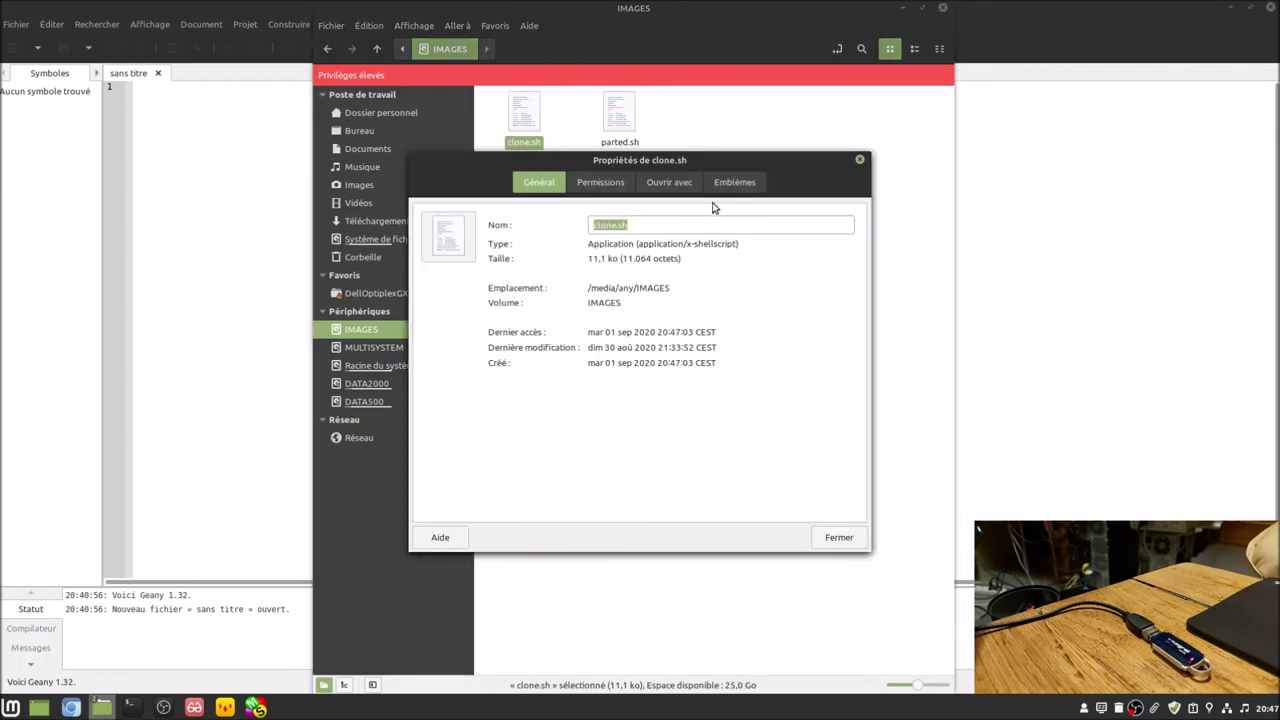
{"action": "left_click", "coordinate": [601, 182]}
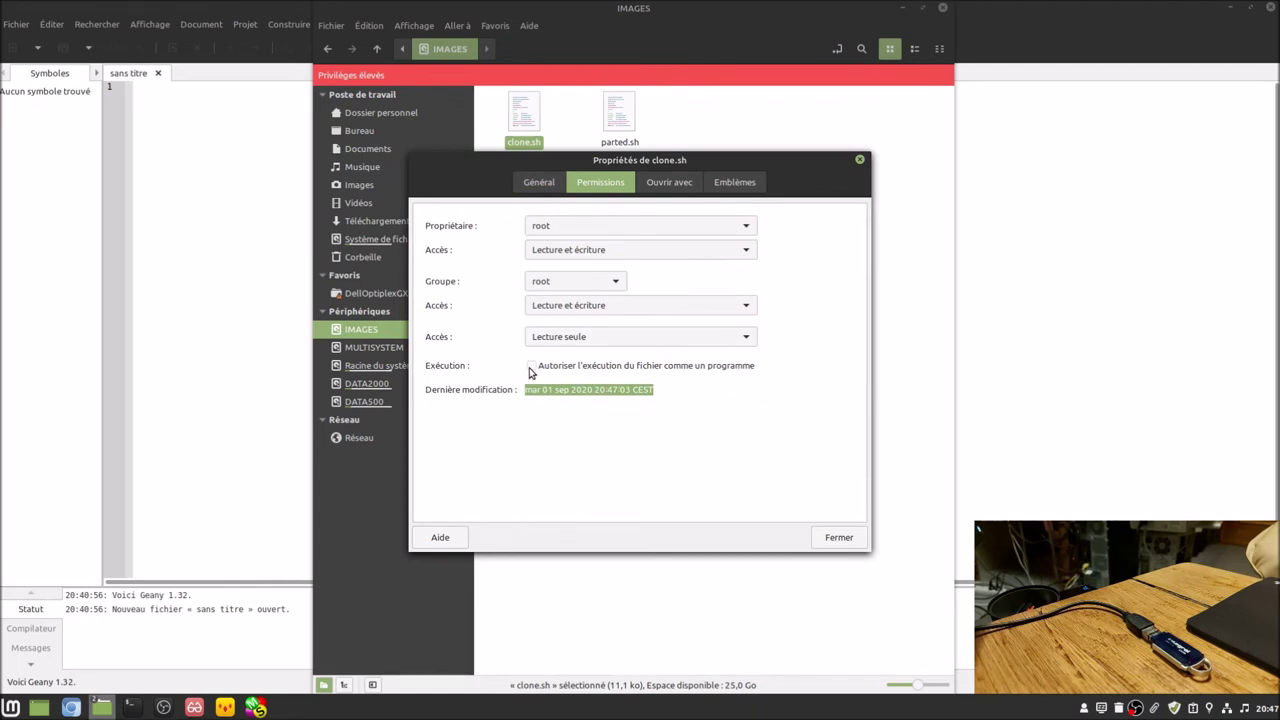
{"action": "left_click", "coordinate": [828, 540]}
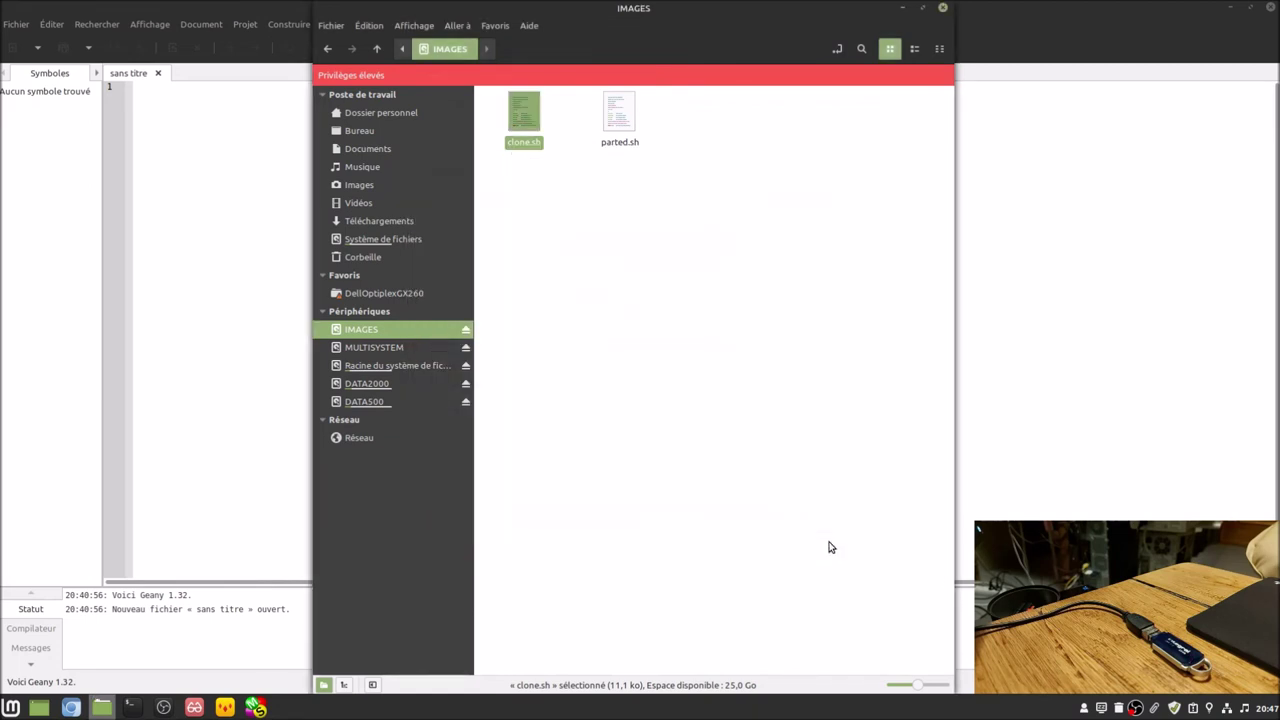
- Allow parted.sh on the IMAGES partition to be executed as a program, and close its properties
{"action": "right_click", "coordinate": [622, 134]}
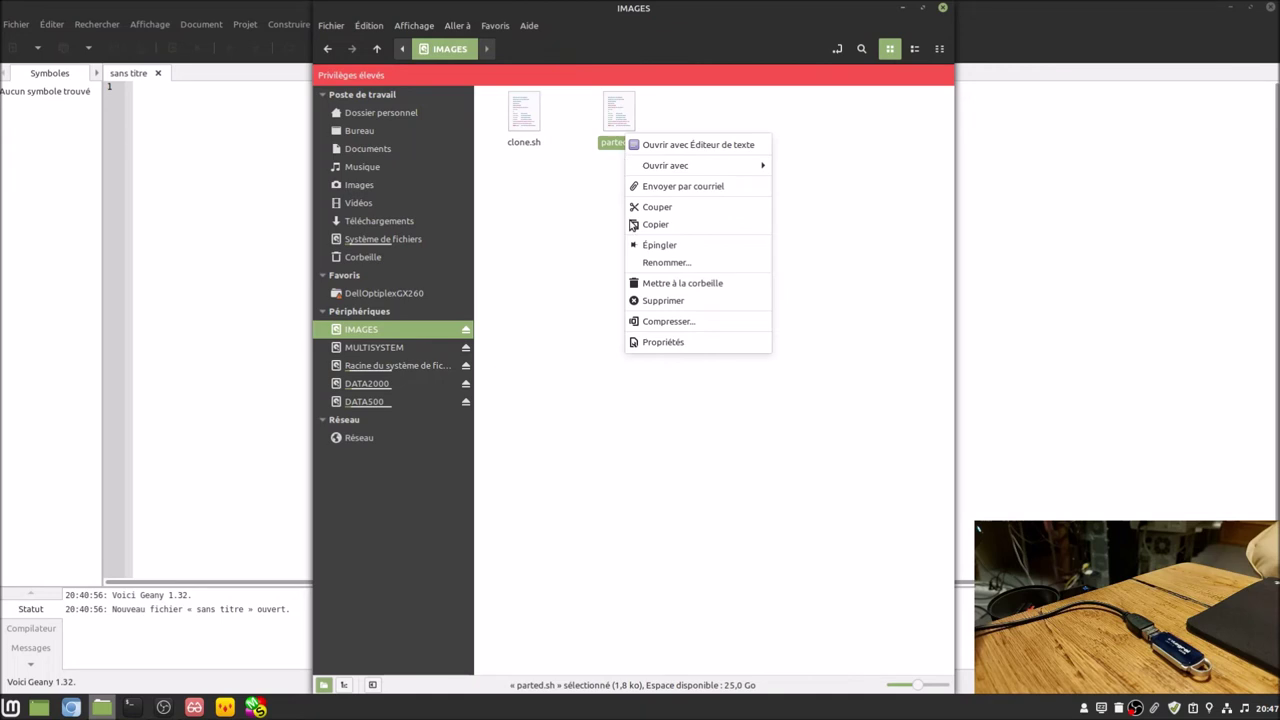
{"action": "left_click", "coordinate": [655, 349]}
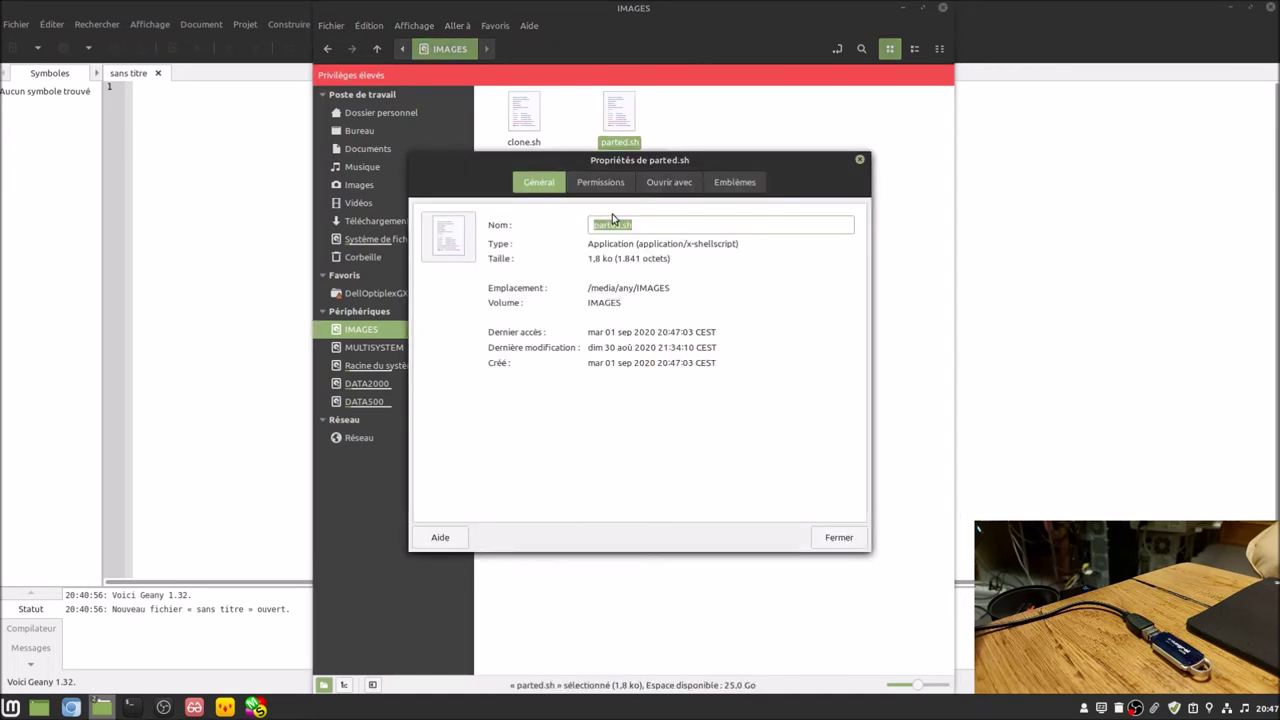
{"action": "left_click", "coordinate": [609, 184]}
{"action": "left_click", "coordinate": [532, 366]}
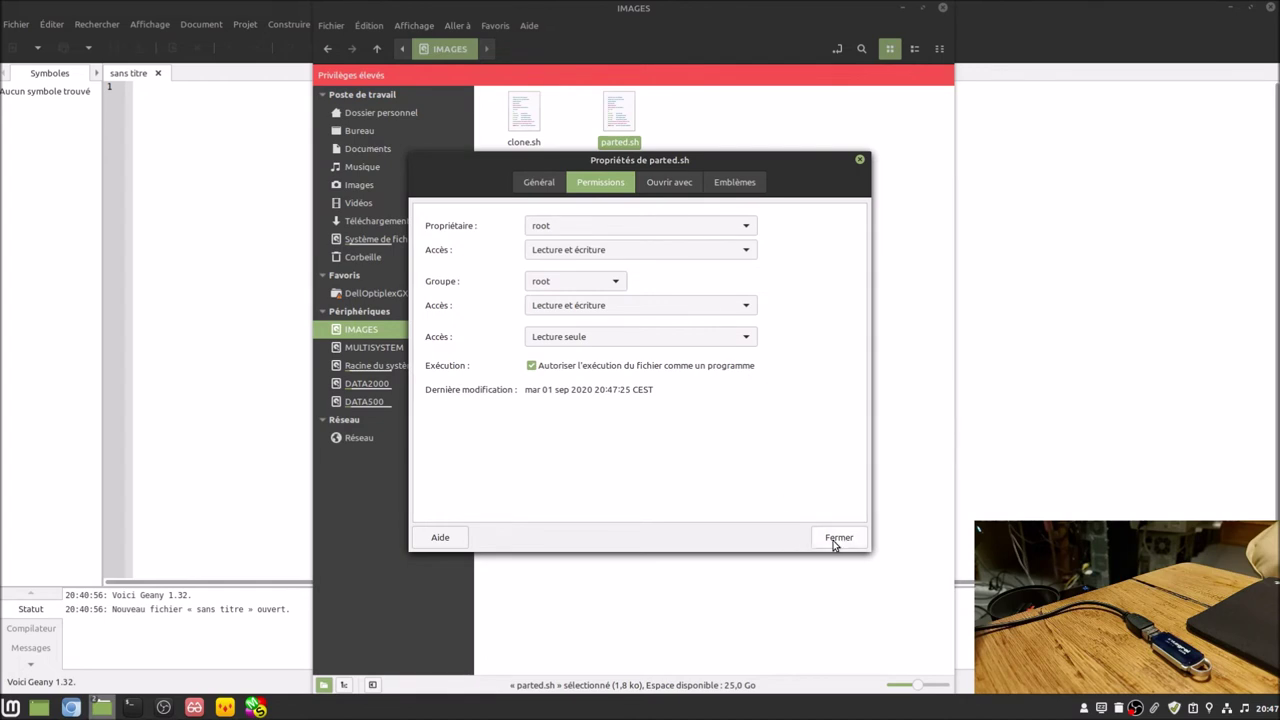
{"action": "left_click", "coordinate": [838, 539]}
{"action": "left_click", "coordinate": [740, 462]}
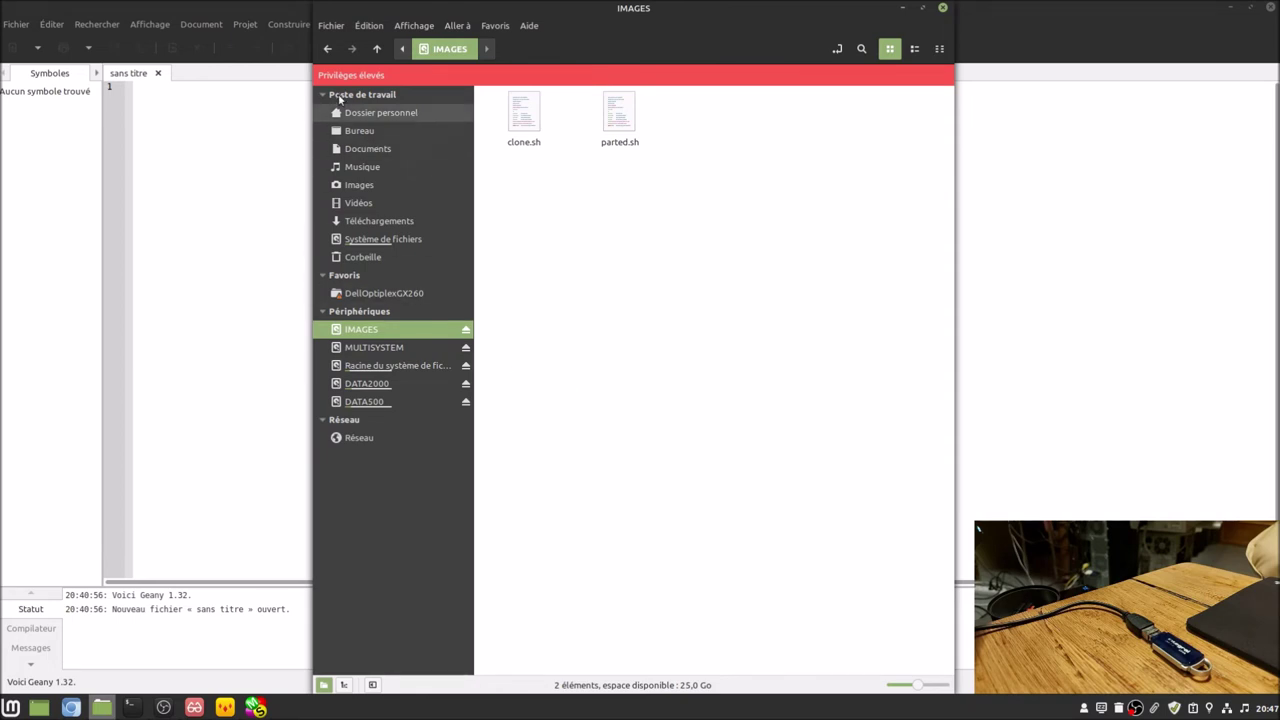
- Examine the clone archives in the clones-DF and clones-EmmaDE folders of DATA2000/clé-USB-réemploi
{"action": "left_click", "coordinate": [329, 50]}
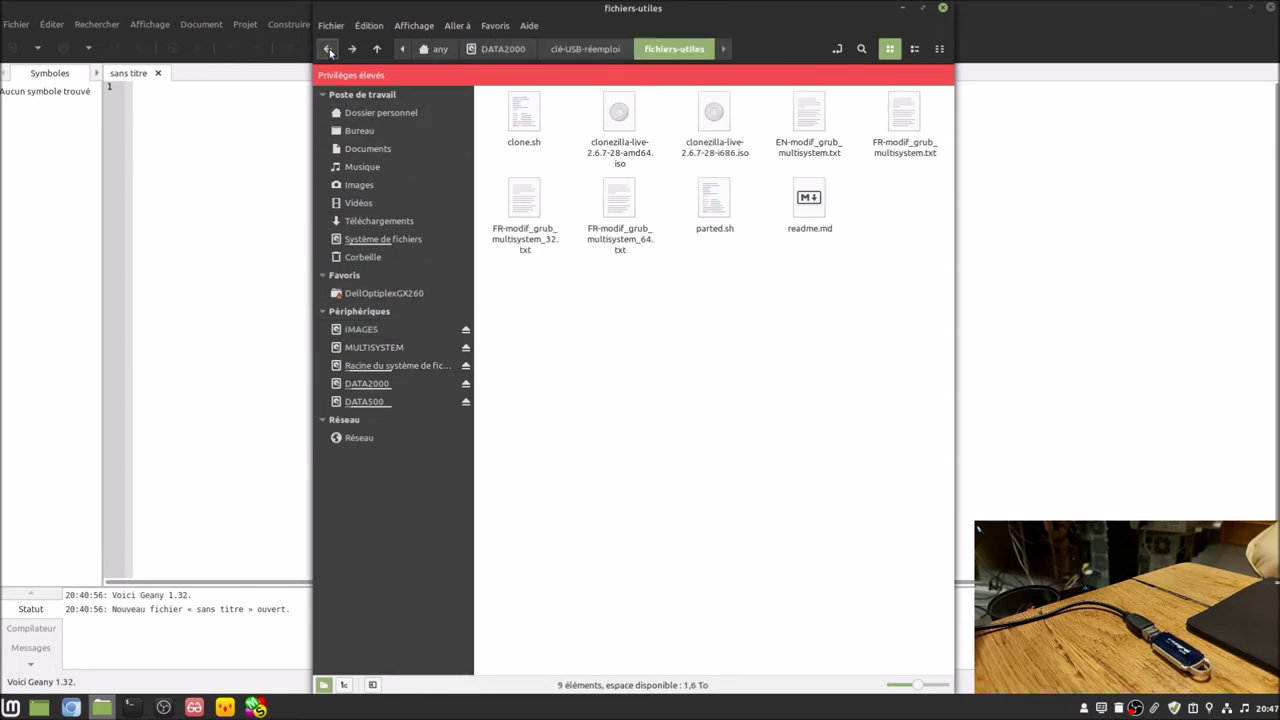
{"action": "left_click", "coordinate": [585, 50]}
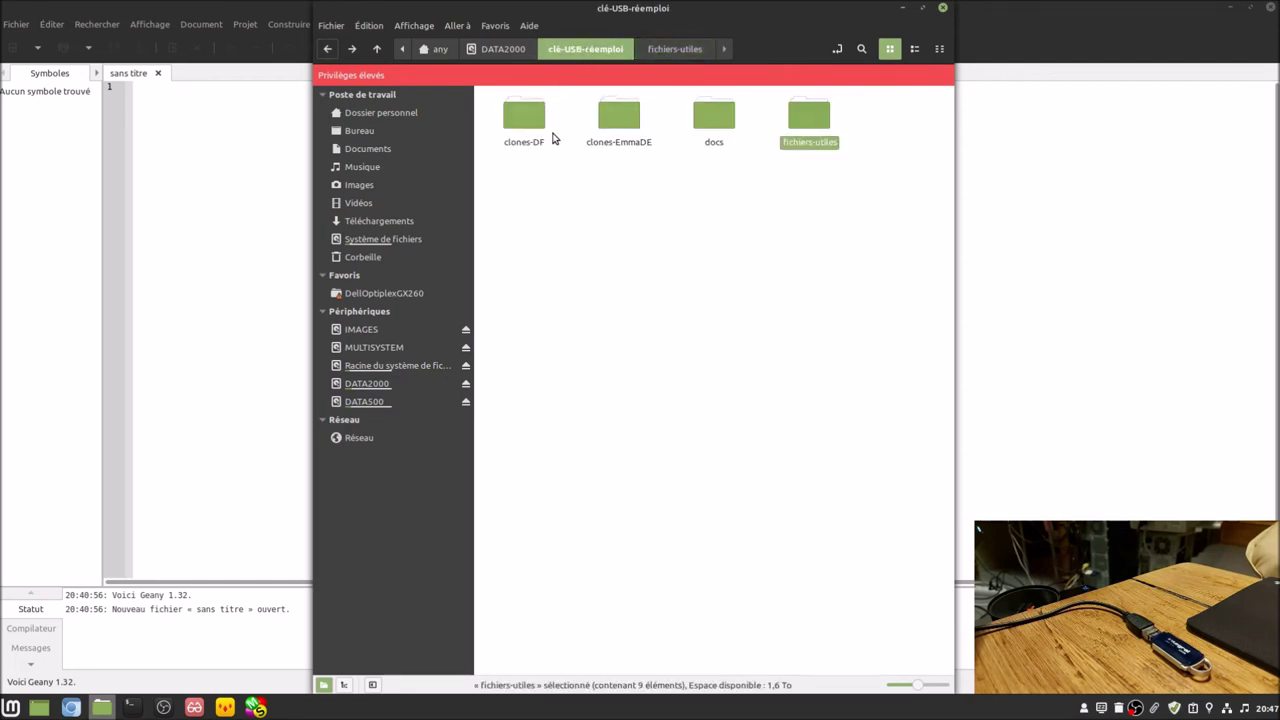
{"action": "double_click", "coordinate": [519, 127]}
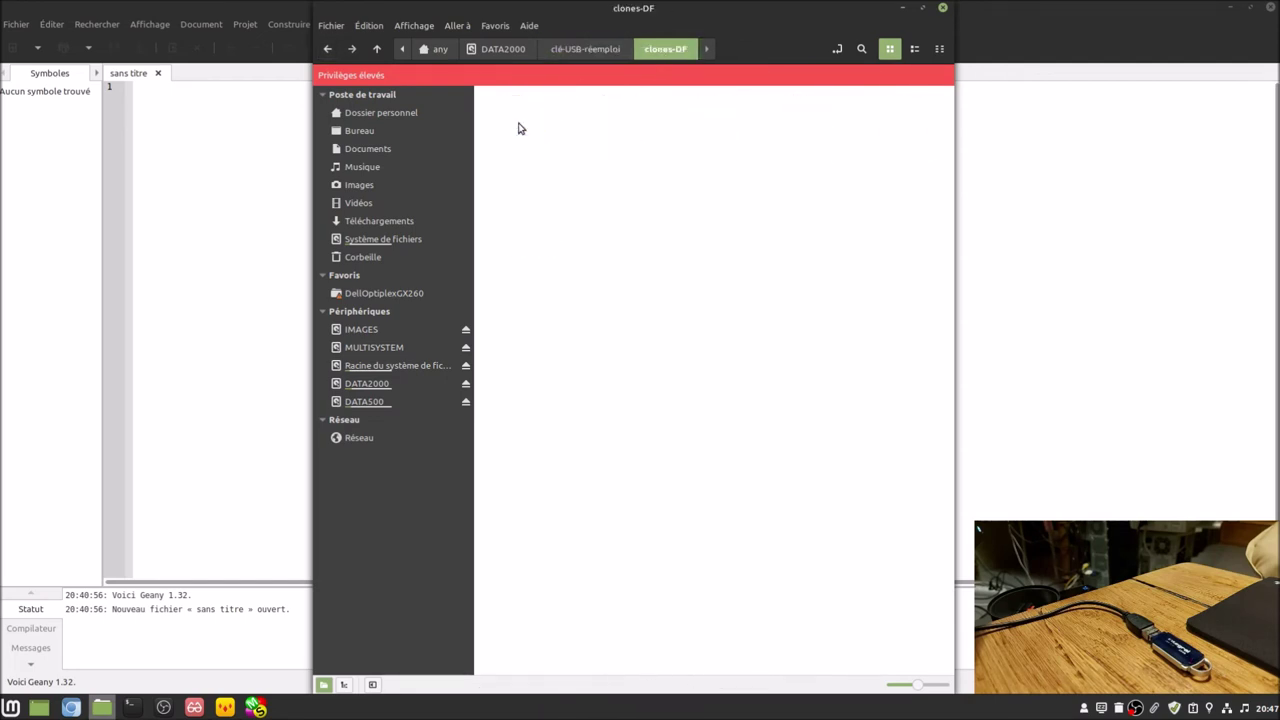
{"action": "left_click", "coordinate": [330, 49]}
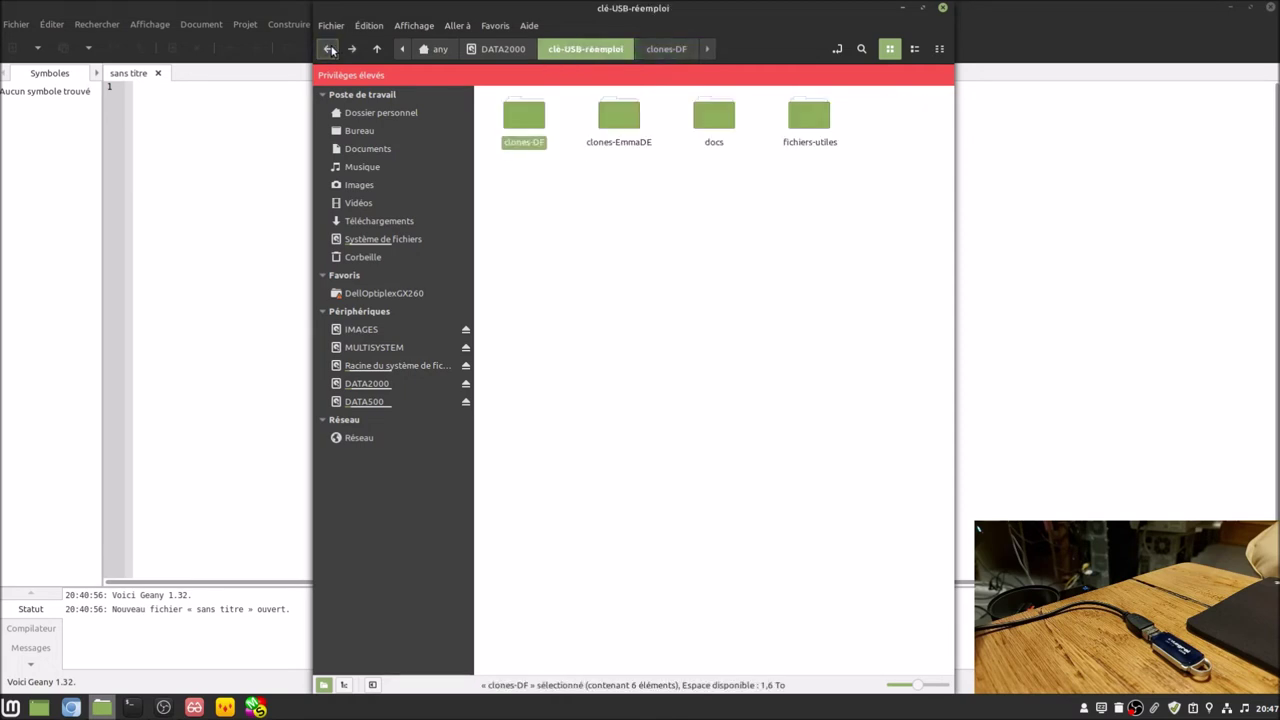
{"action": "double_click", "coordinate": [621, 113]}
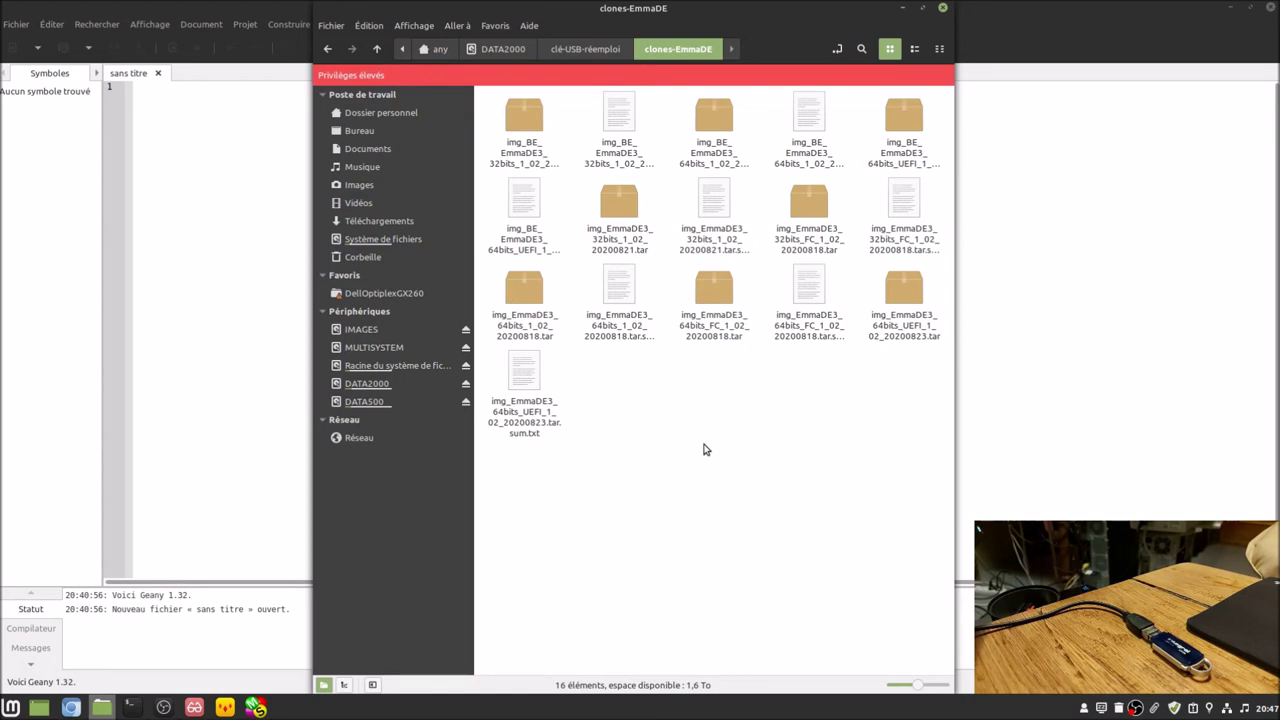
{"action": "right_click", "coordinate": [525, 170]}
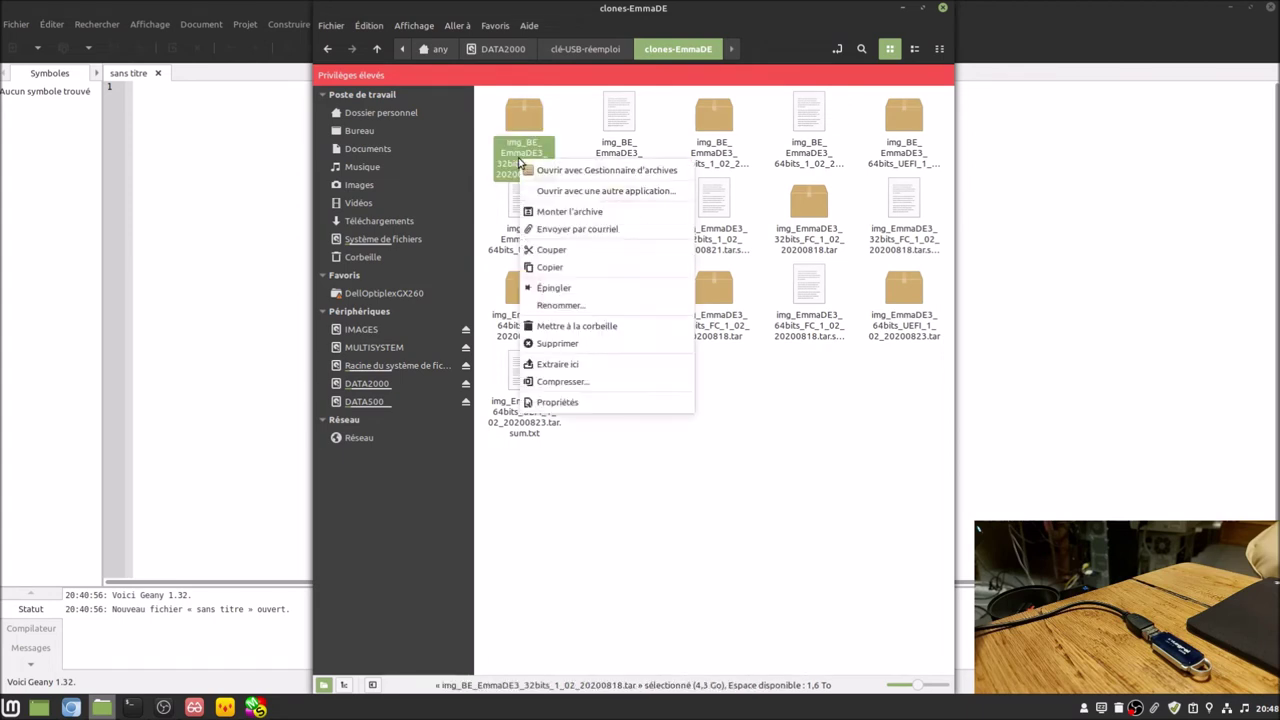
{"action": "left_click", "coordinate": [681, 557]}
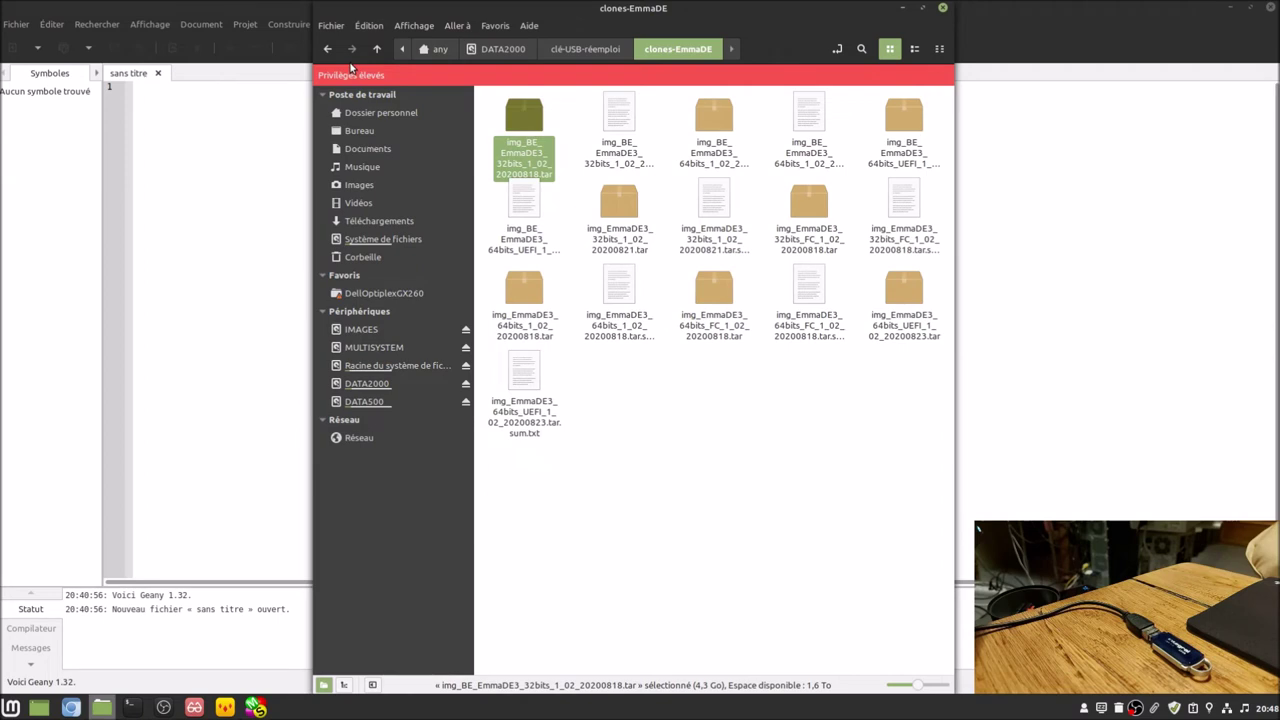
{"action": "left_click", "coordinate": [650, 489]}
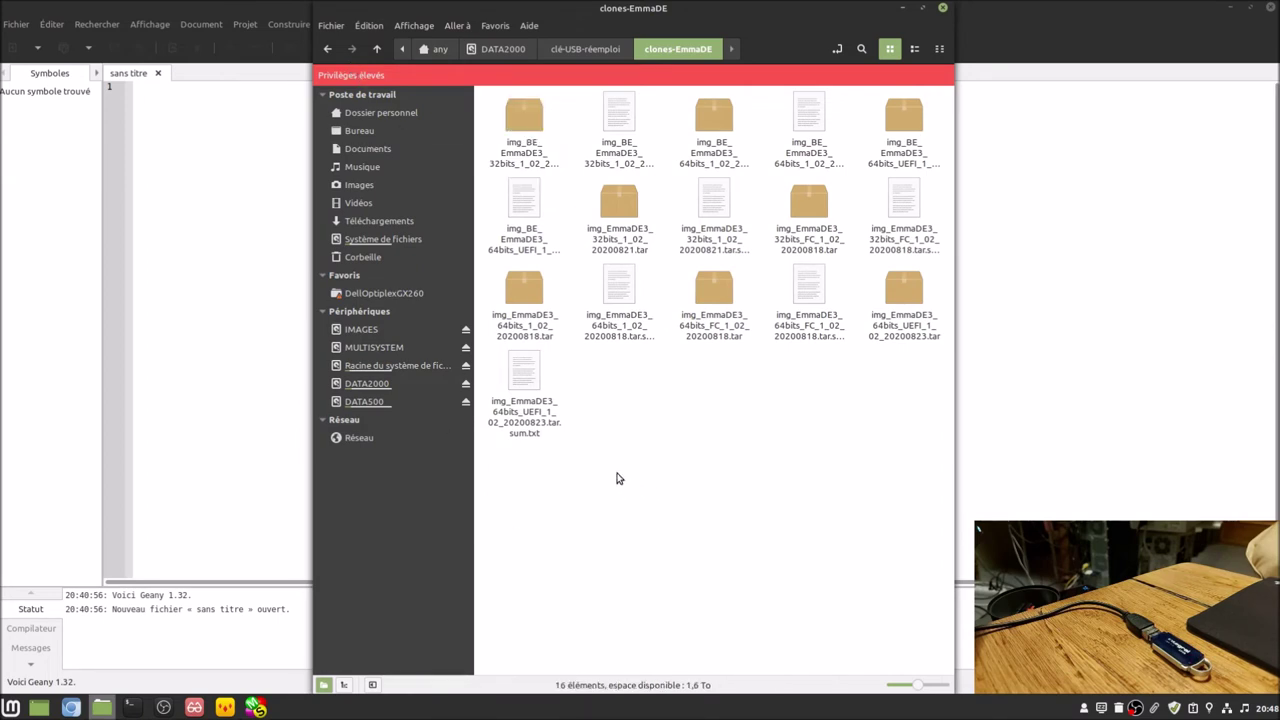
{"action": "left_click", "coordinate": [327, 48]}
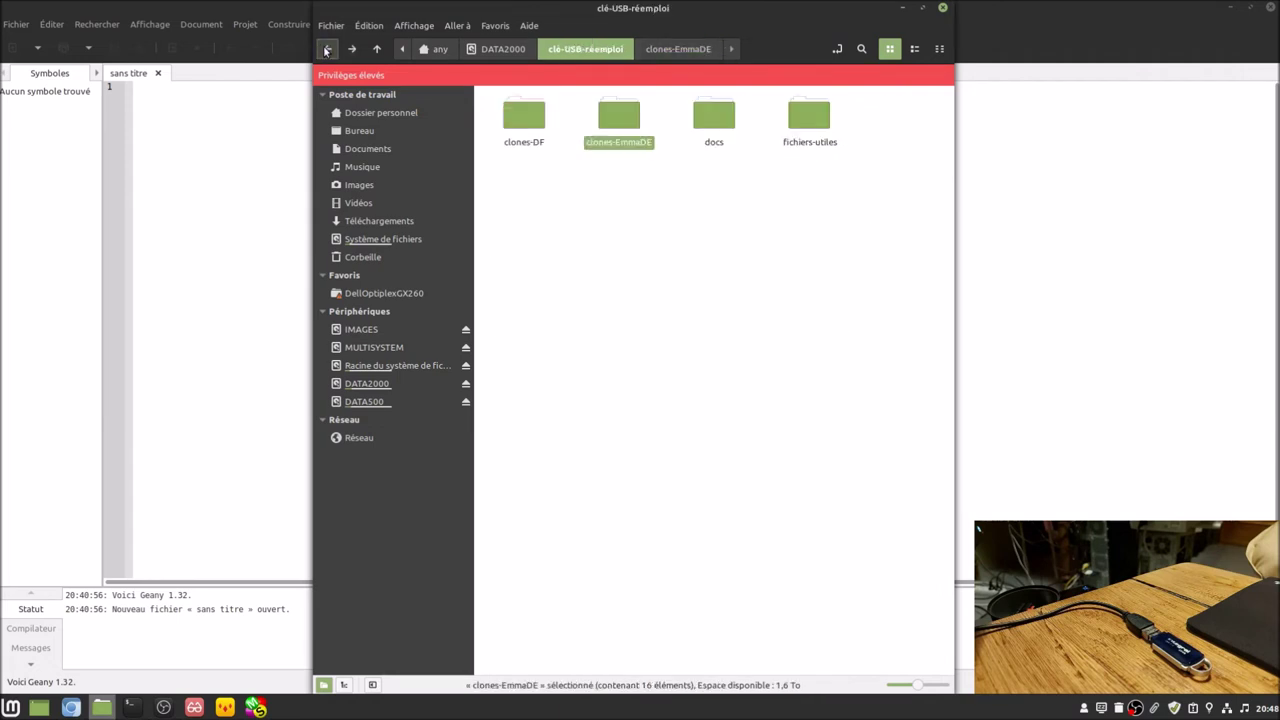
- Extract img_DFiso_64bits_10_5_1.tar and img_DFiso_64bits_UEFI_10_5_1.tar in place in the clones-DF folder
{"action": "double_click", "coordinate": [528, 122]}
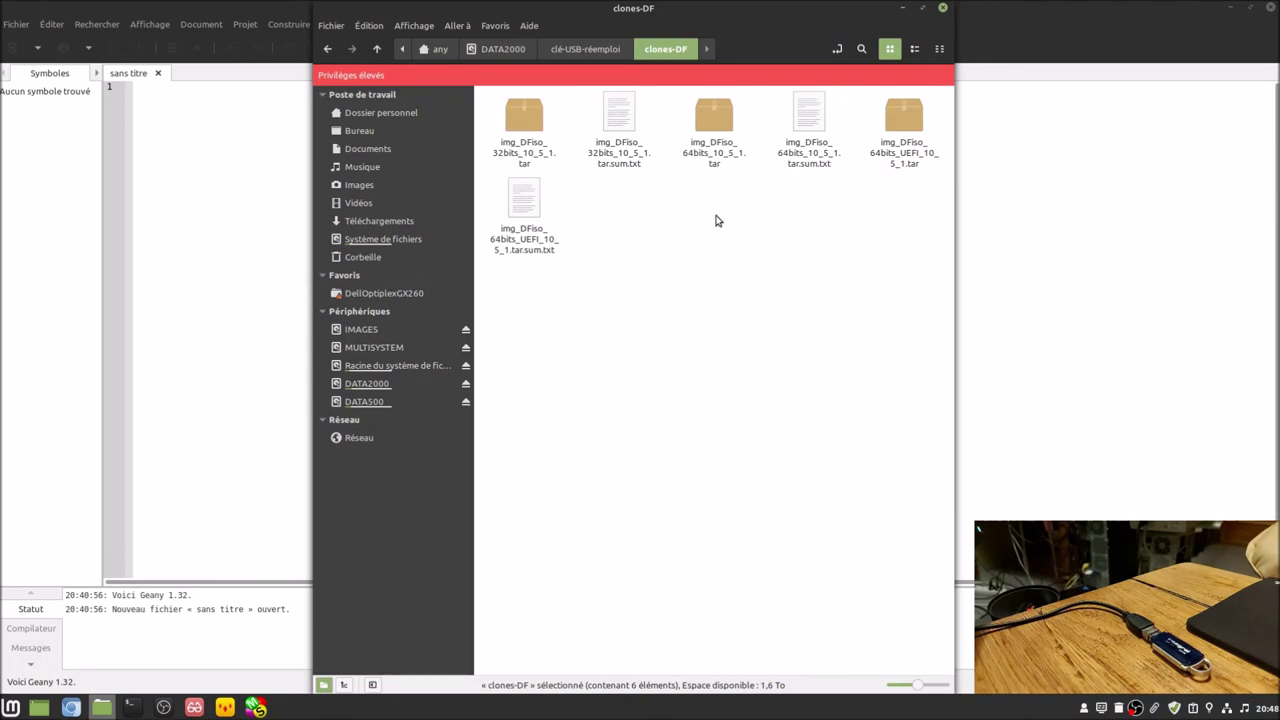
{"action": "left_click", "coordinate": [720, 153]}
{"action": "right_click", "coordinate": [719, 154]}
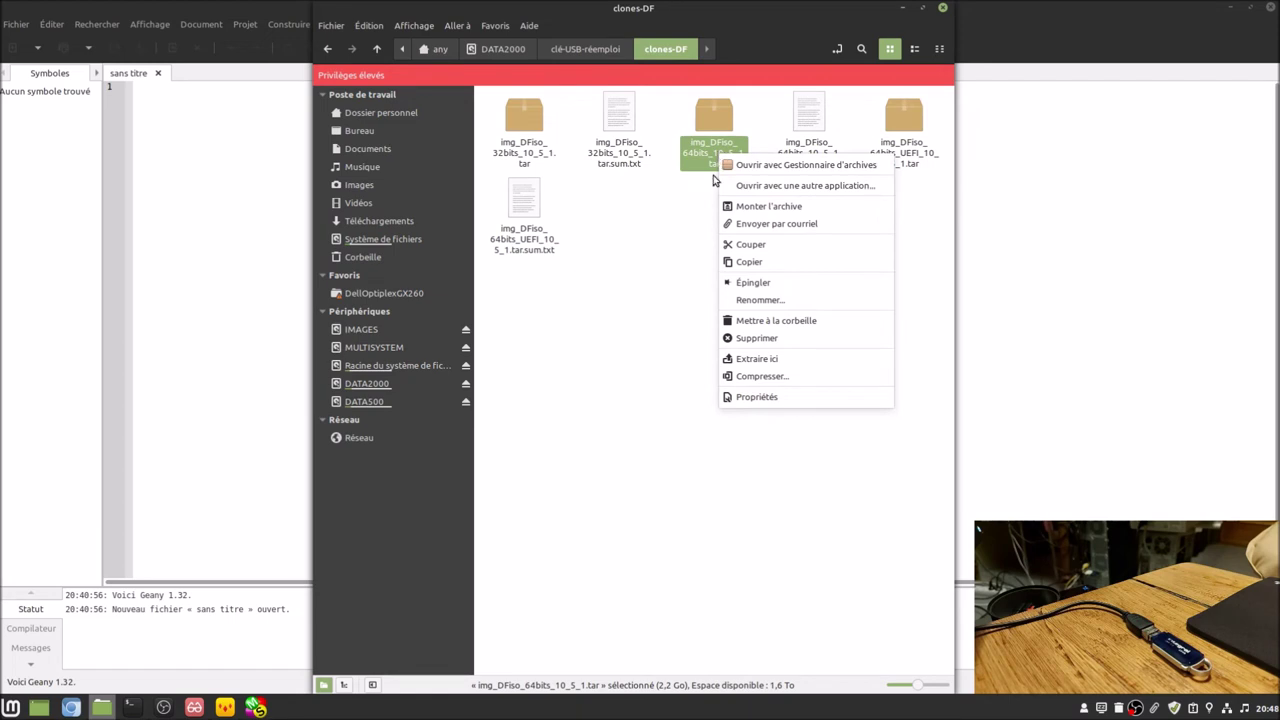
{"action": "left_click", "coordinate": [790, 358]}
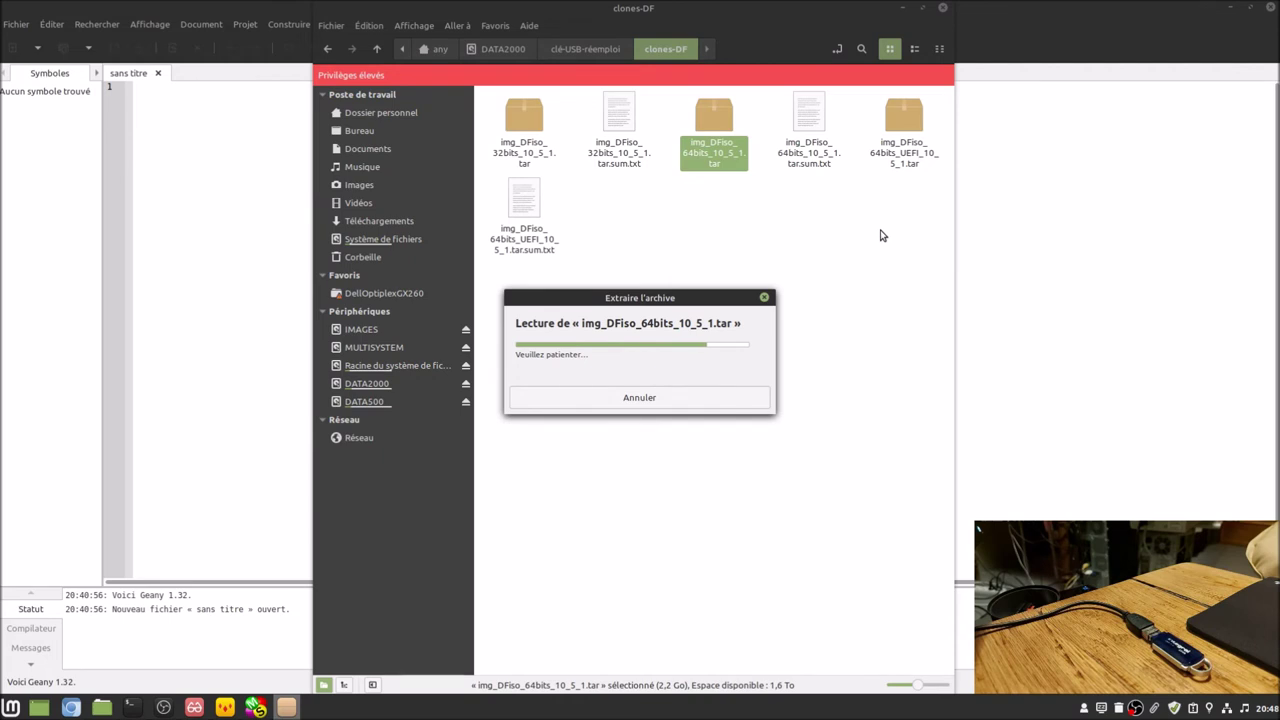
{"action": "right_click", "coordinate": [903, 164]}
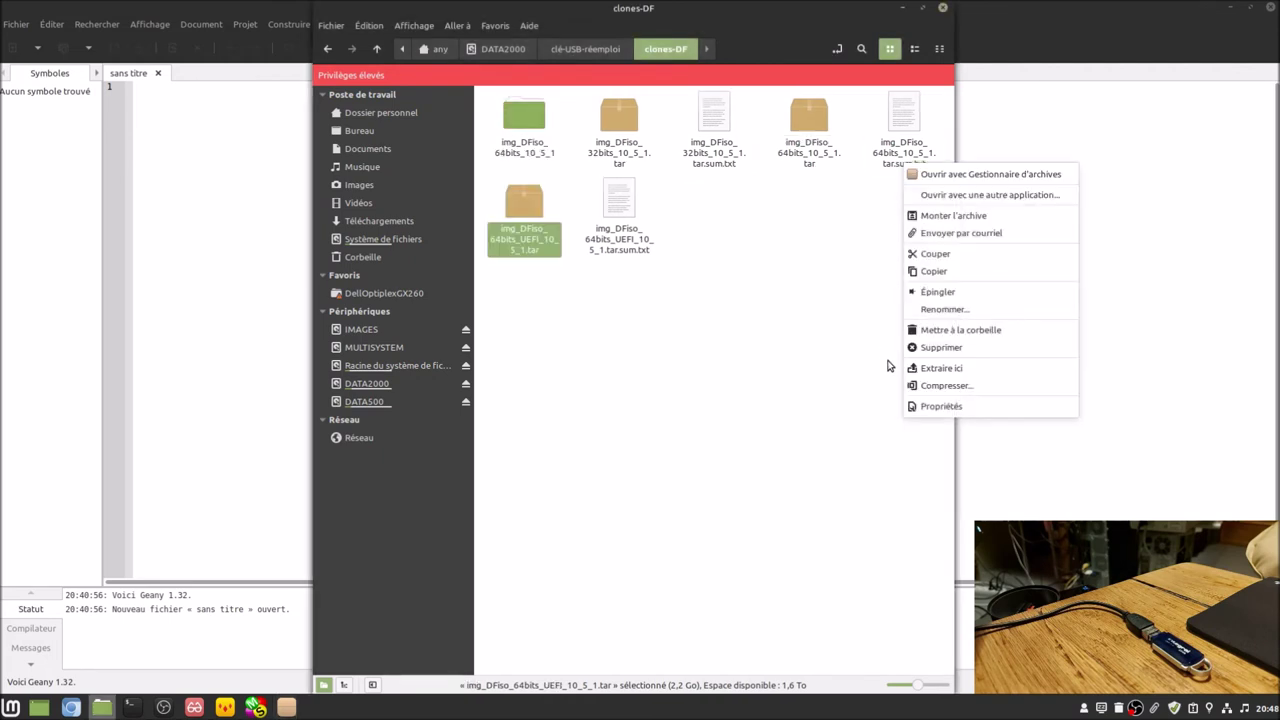
{"action": "left_click", "coordinate": [924, 368]}
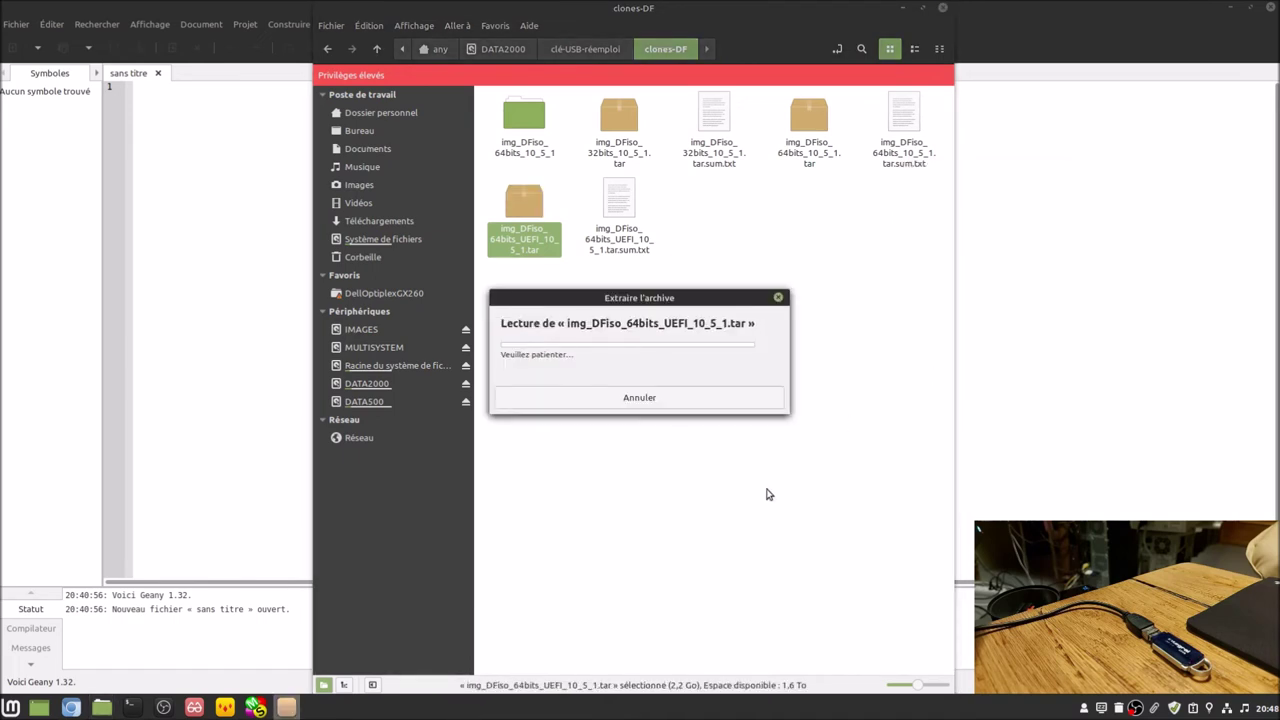
- Extract img_EmmaDE3_64bits_1_02_20200818.tar in place in the clones-EmmaDE folder
{"action": "left_click", "coordinate": [330, 48]}
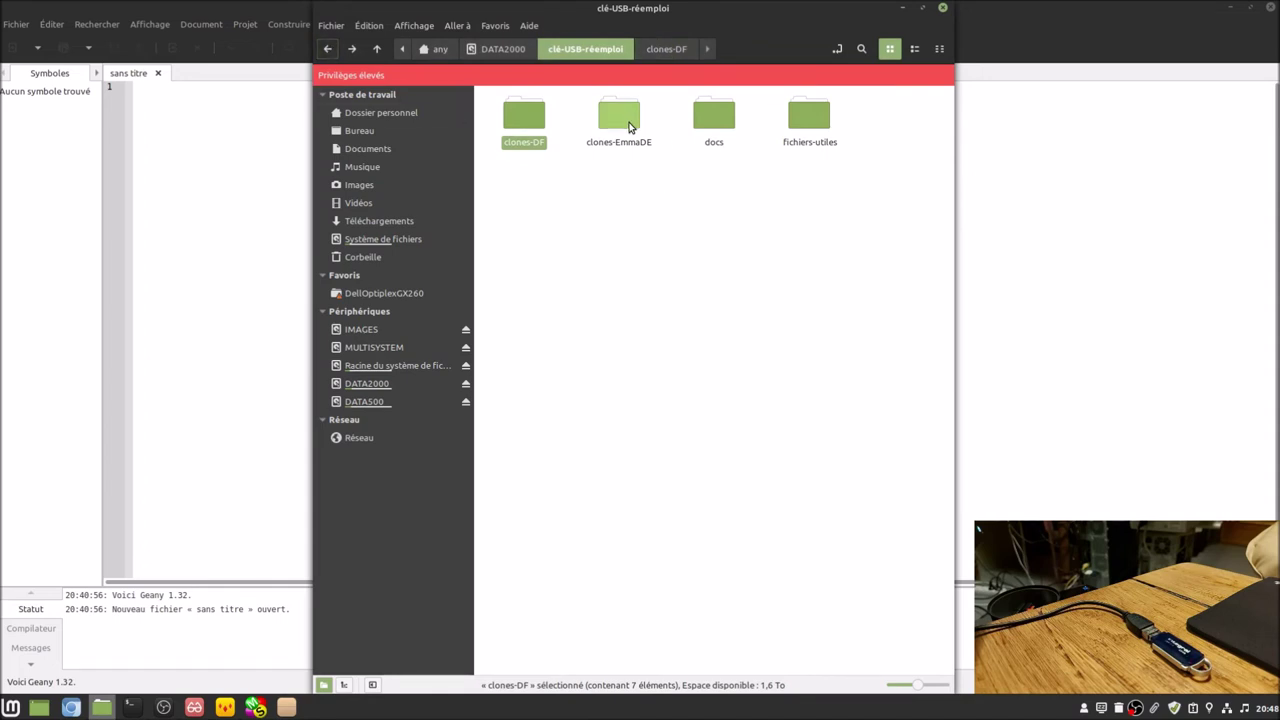
{"action": "double_click", "coordinate": [622, 118]}
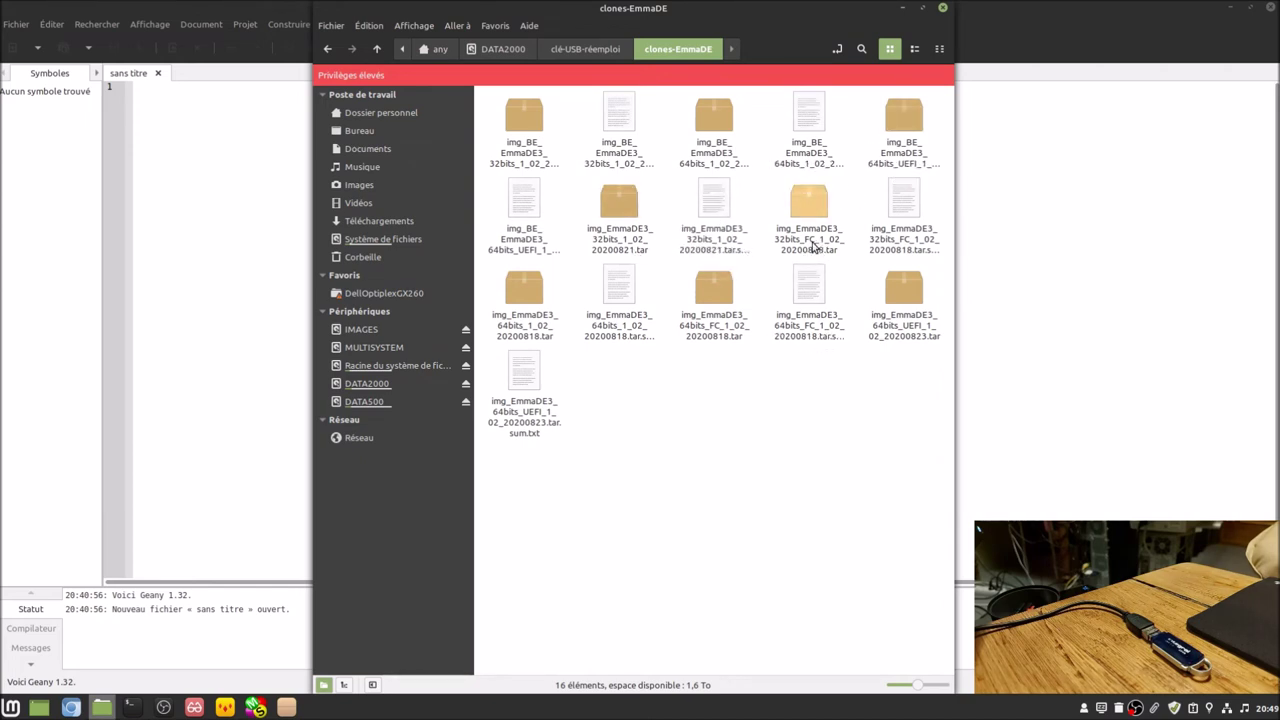
{"action": "left_click", "coordinate": [537, 336]}
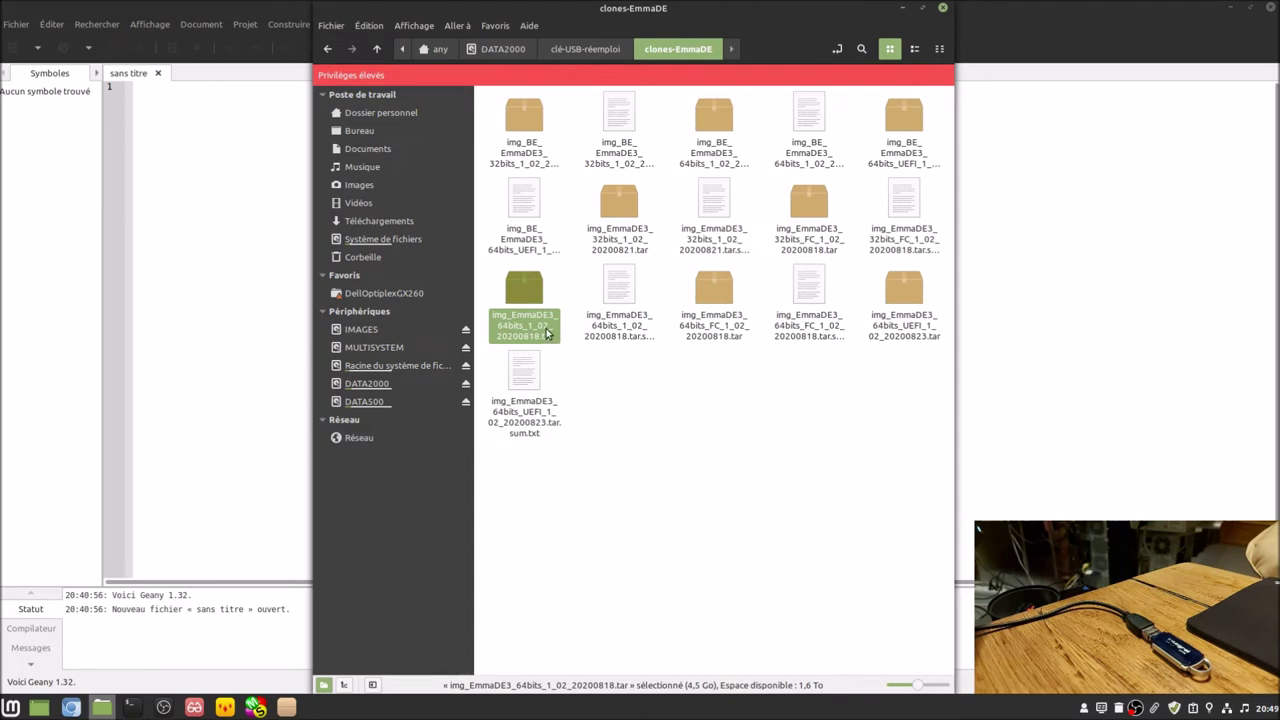
{"action": "right_click", "coordinate": [547, 335]}
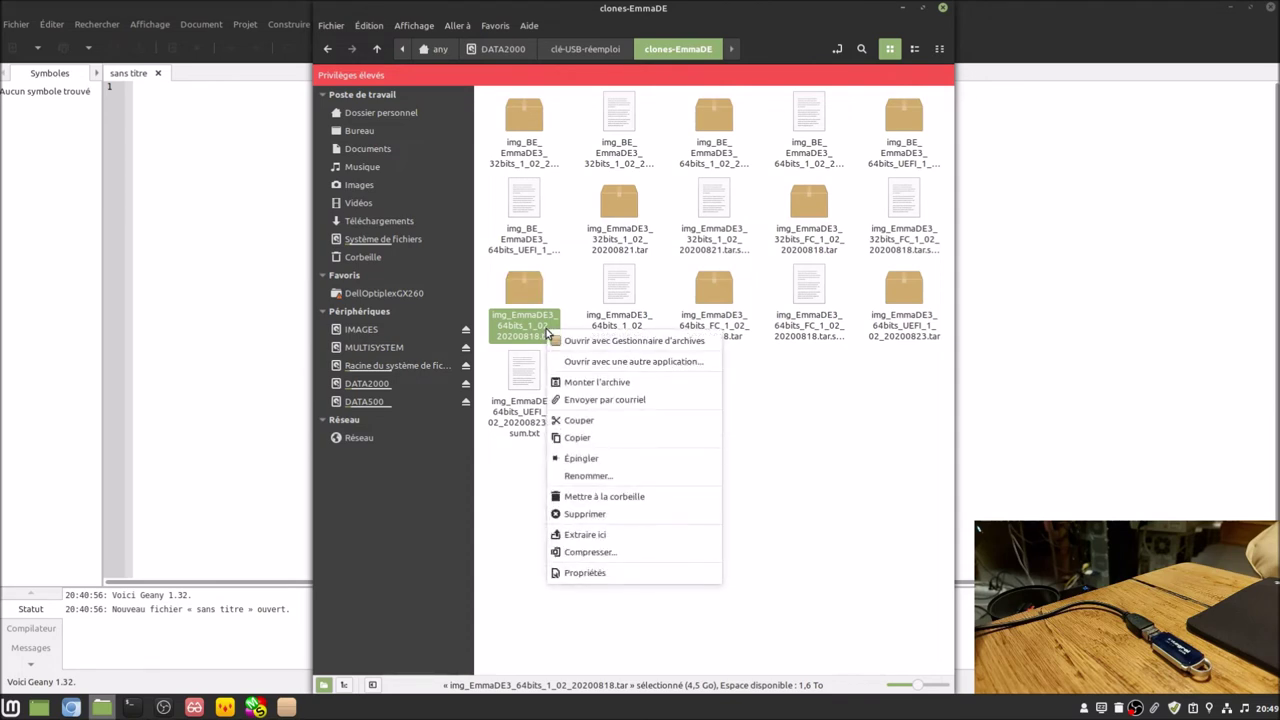
{"action": "left_click", "coordinate": [588, 534]}
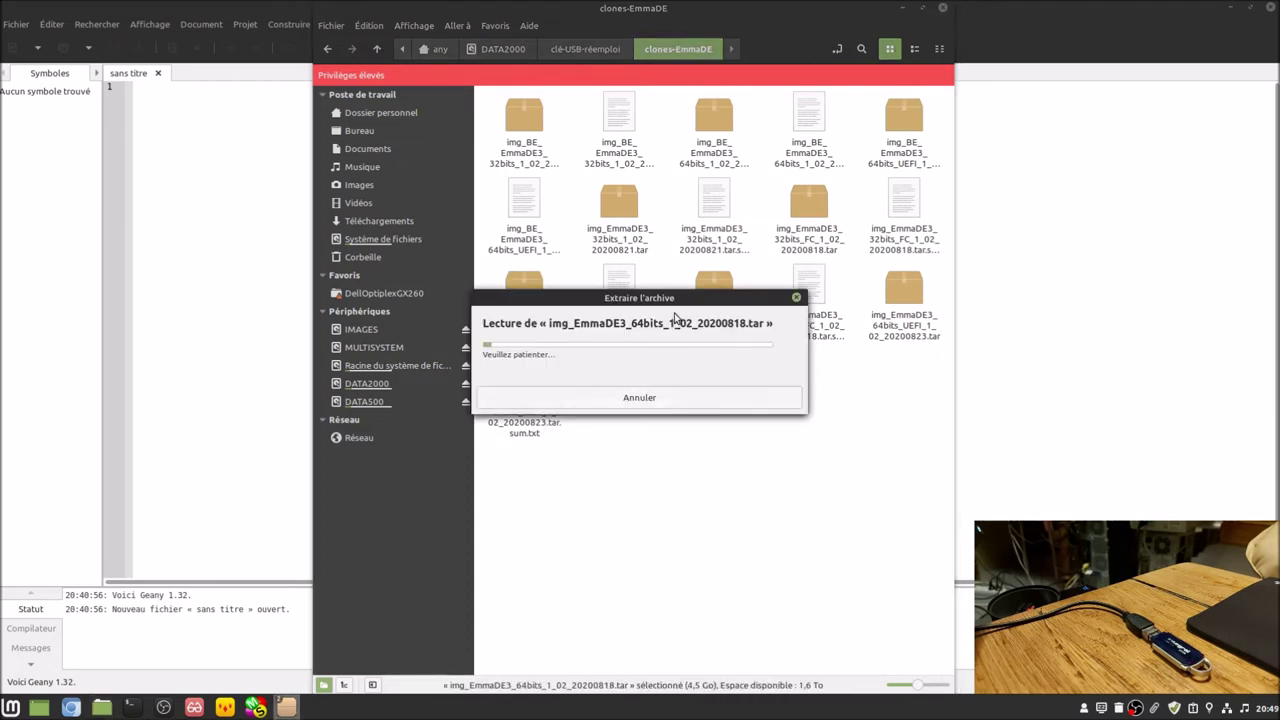
- Extract img_EmmaDE3_64bits_UEFI_1_02_20200823.tar in place in the clones-EmmaDE folder while the other extraction runs
{"action": "left_click_drag", "start_coordinate": [674, 298], "coordinate": [972, 449]}
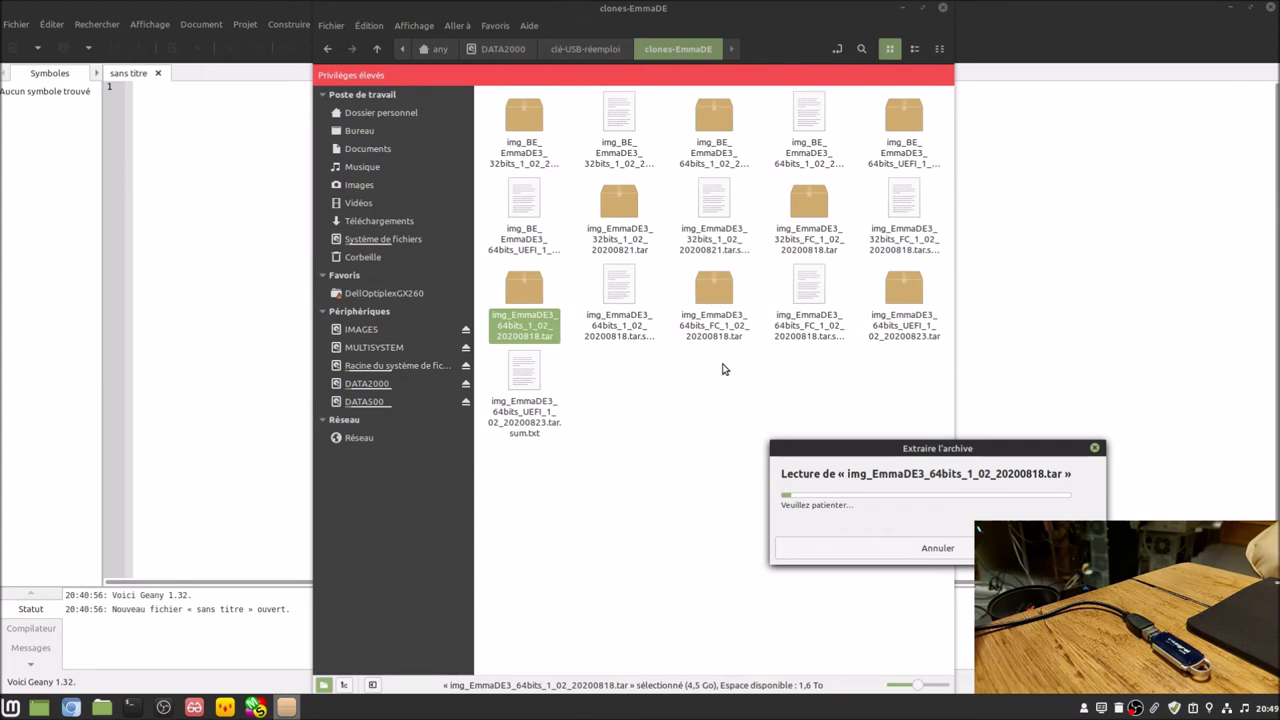
{"action": "right_click", "coordinate": [897, 335]}
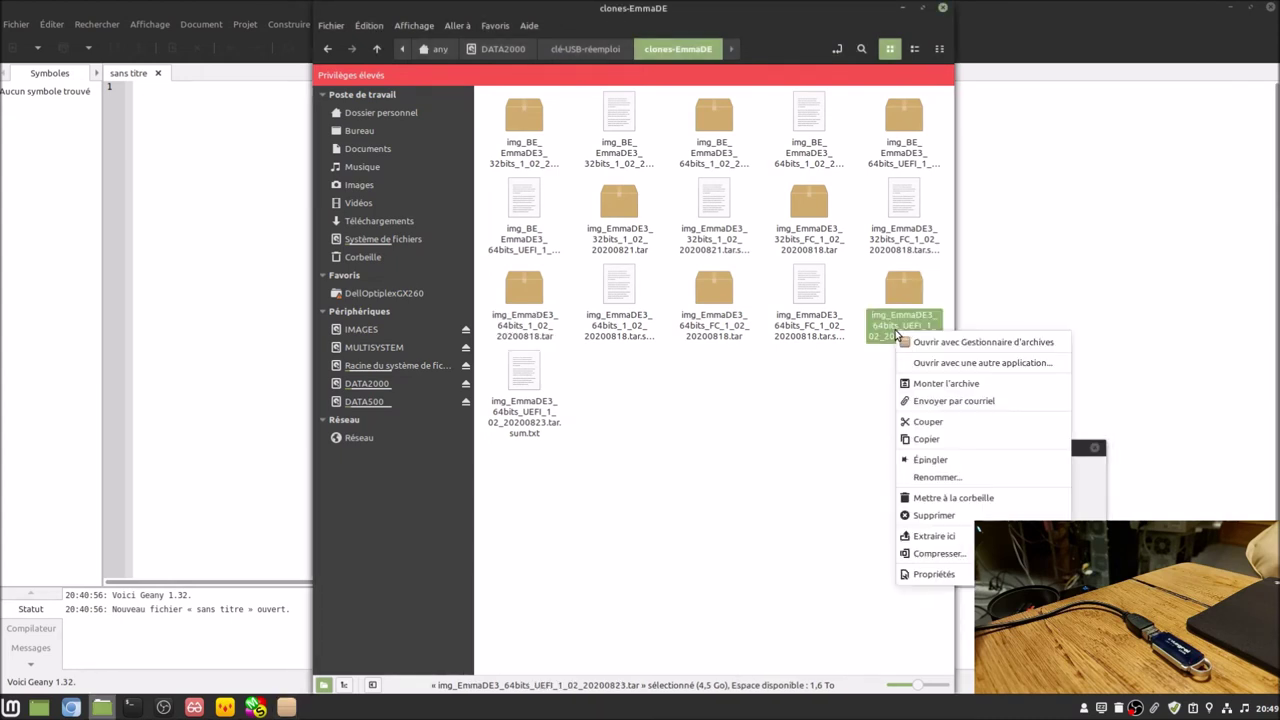
{"action": "left_click", "coordinate": [942, 537]}
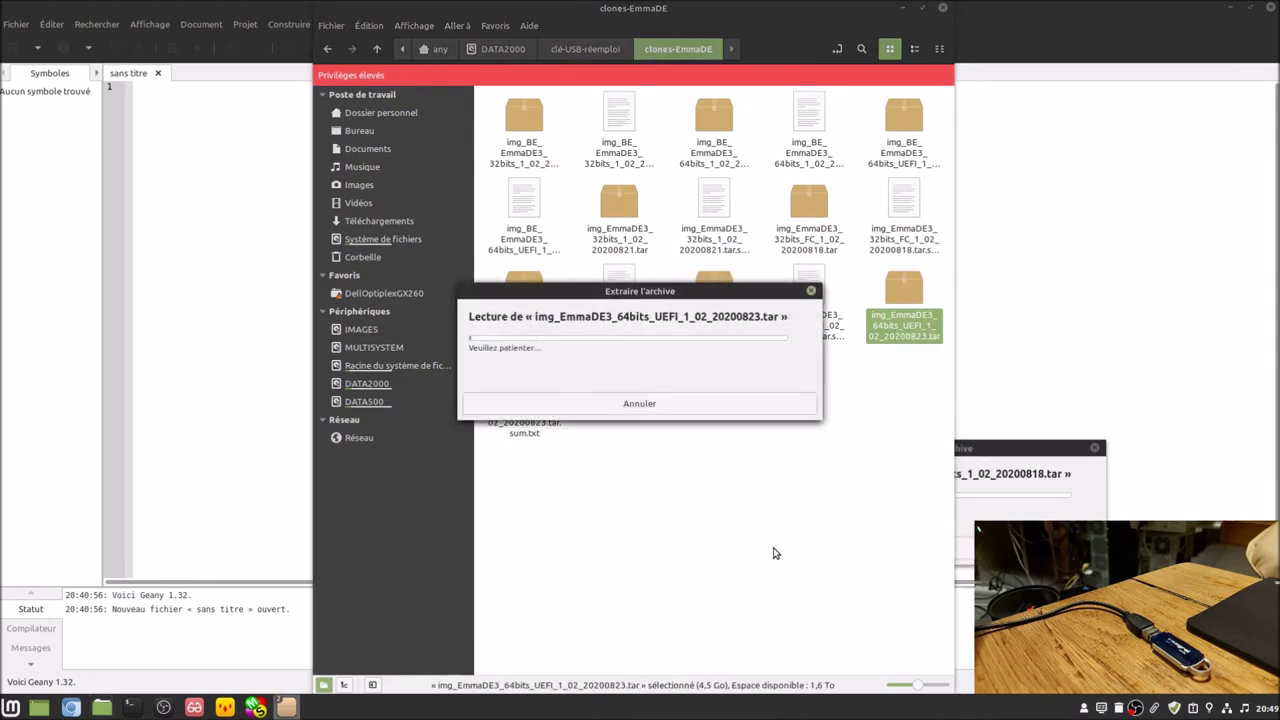
- Minimize the file manager, Geany and terminal windows, set the two extraction progress dialogs apart, and close MultiSystem
{"action": "left_click", "coordinate": [902, 7]}
{"action": "left_click", "coordinate": [1232, 9]}
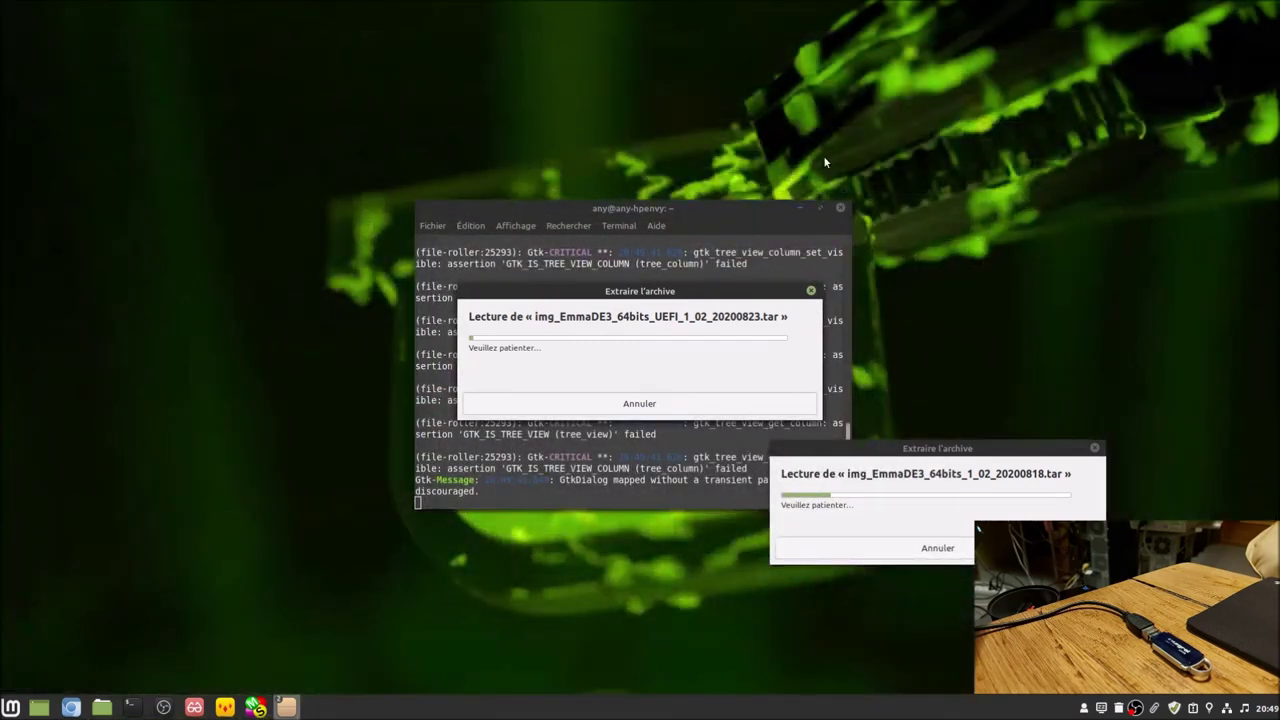
{"action": "left_click", "coordinate": [800, 208]}
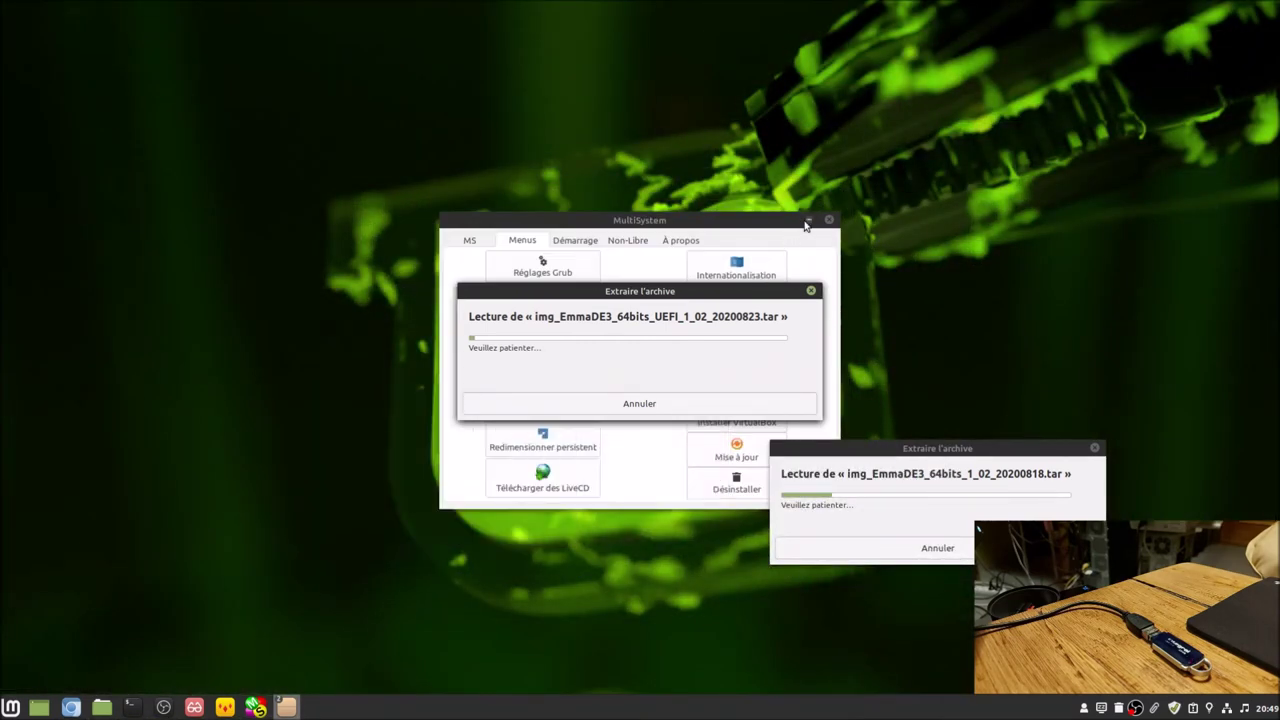
{"action": "left_click_drag", "start_coordinate": [731, 303], "coordinate": [378, 90]}
{"action": "left_click_drag", "start_coordinate": [866, 450], "coordinate": [961, 178]}
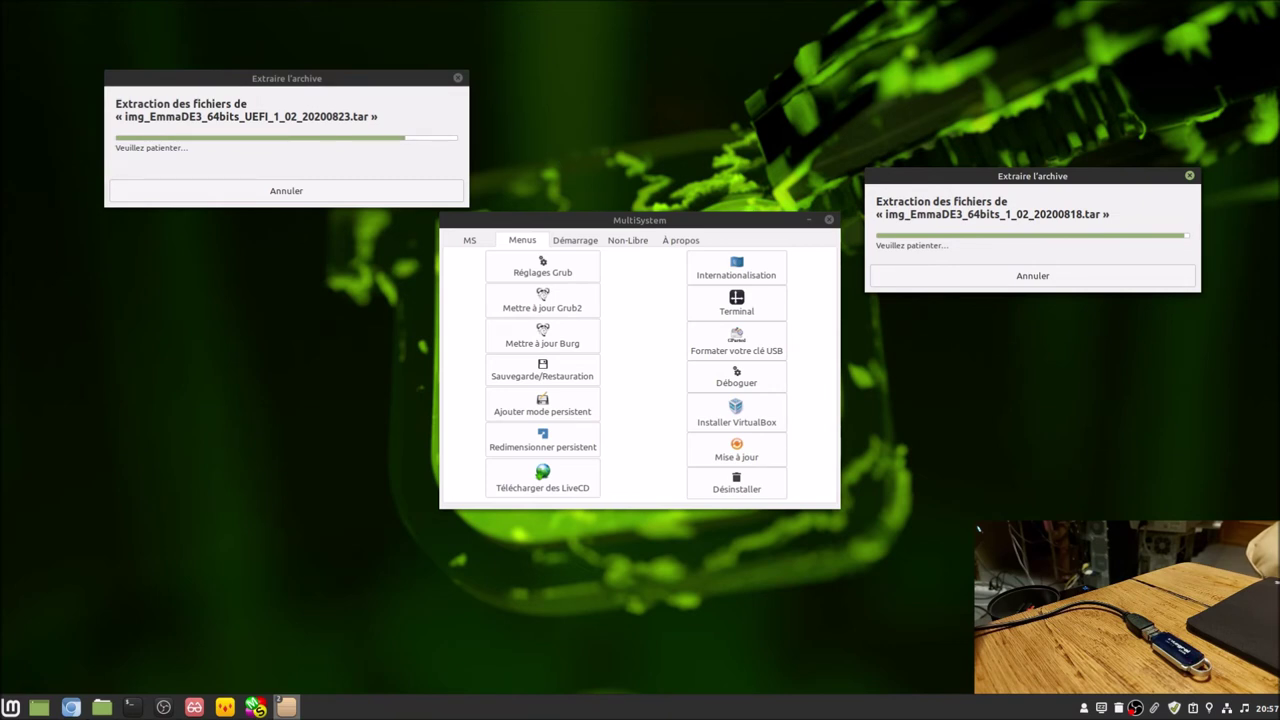
{"action": "left_click", "coordinate": [829, 219]}
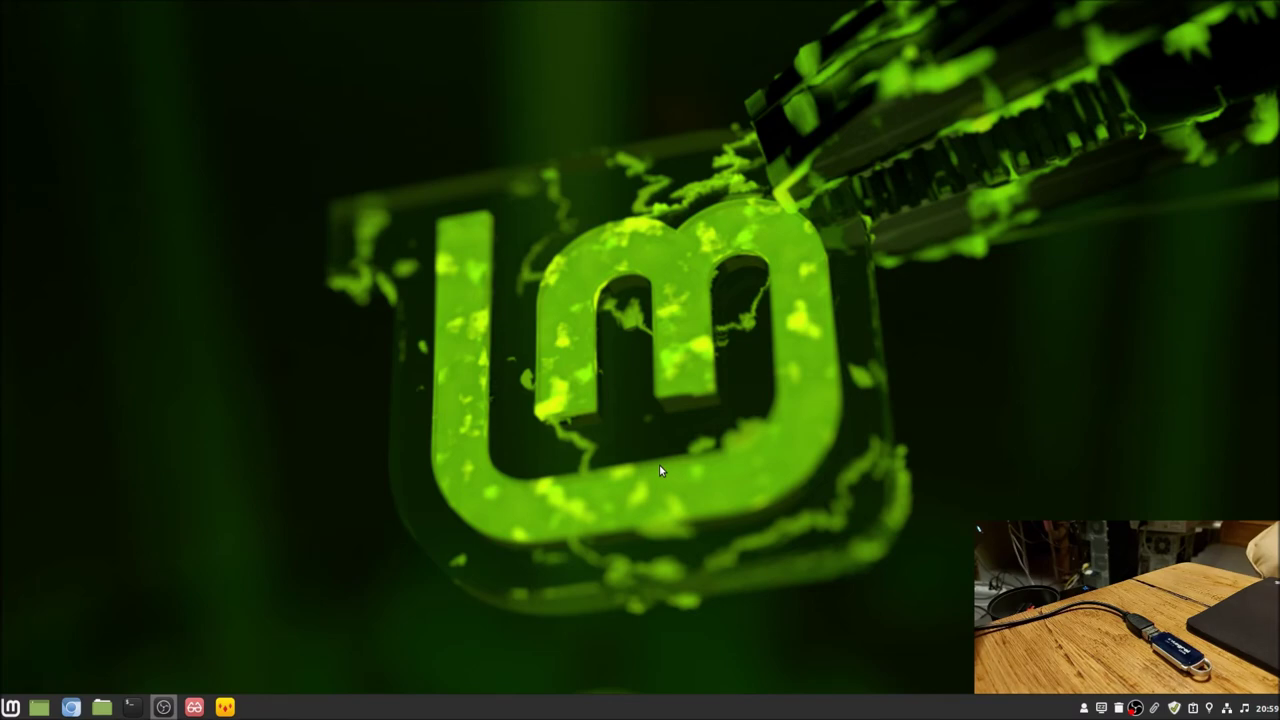
{"action": "left_click", "coordinate": [194, 707]}
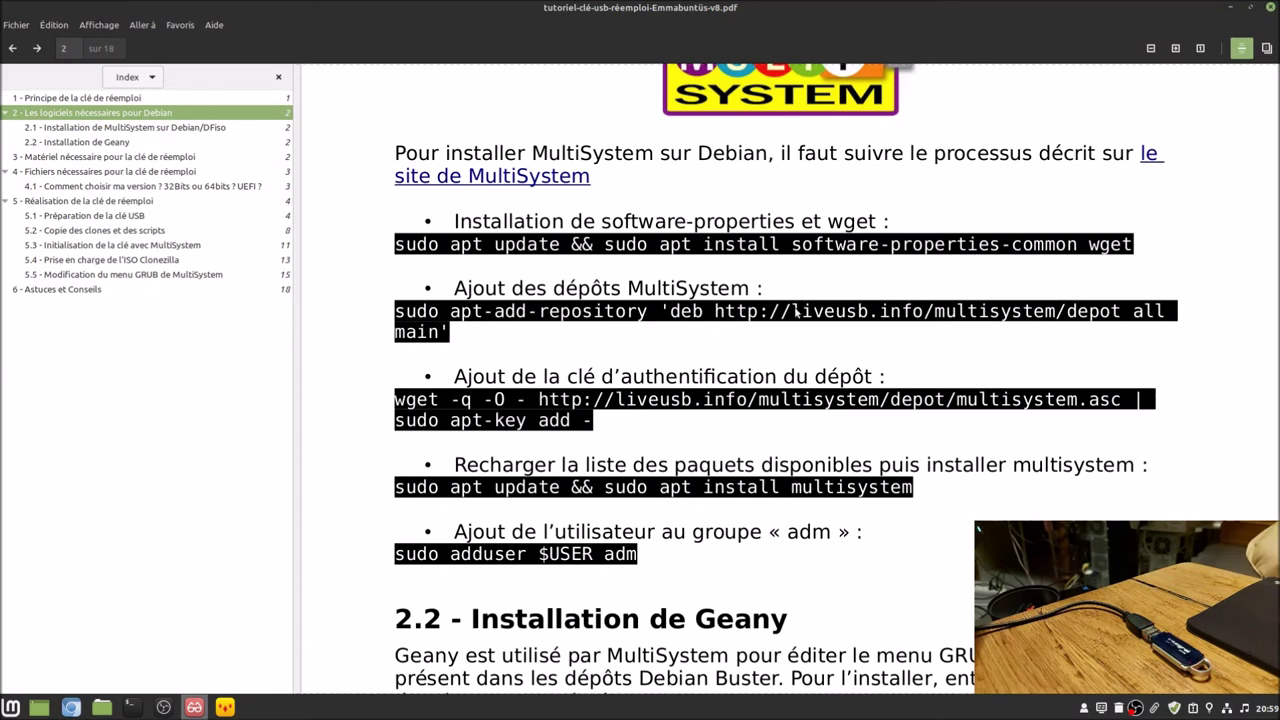
{"action": "left_click", "coordinate": [1230, 8]}
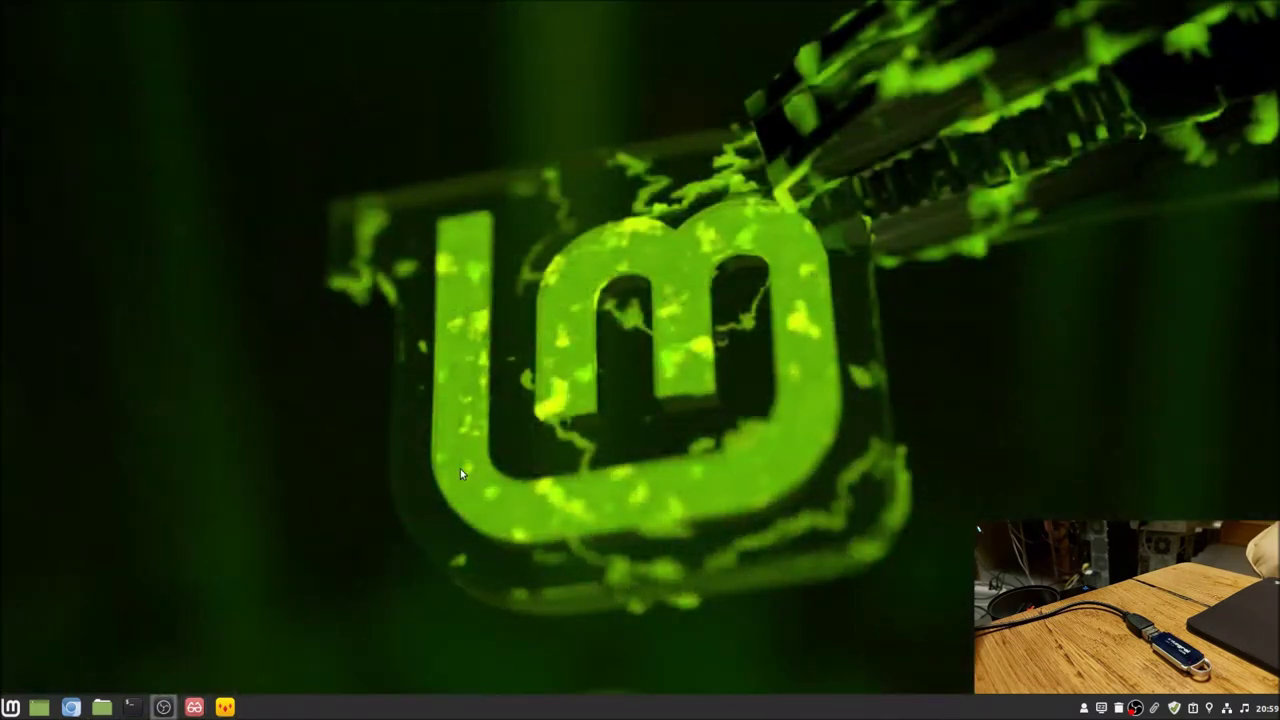
- Check the combined size of the extracted img_DFiso_64bits_10_5_1 and img_DFiso_64bits_UEFI_10_5_1 folders in clones-DF
{"action": "left_click", "coordinate": [101, 707]}
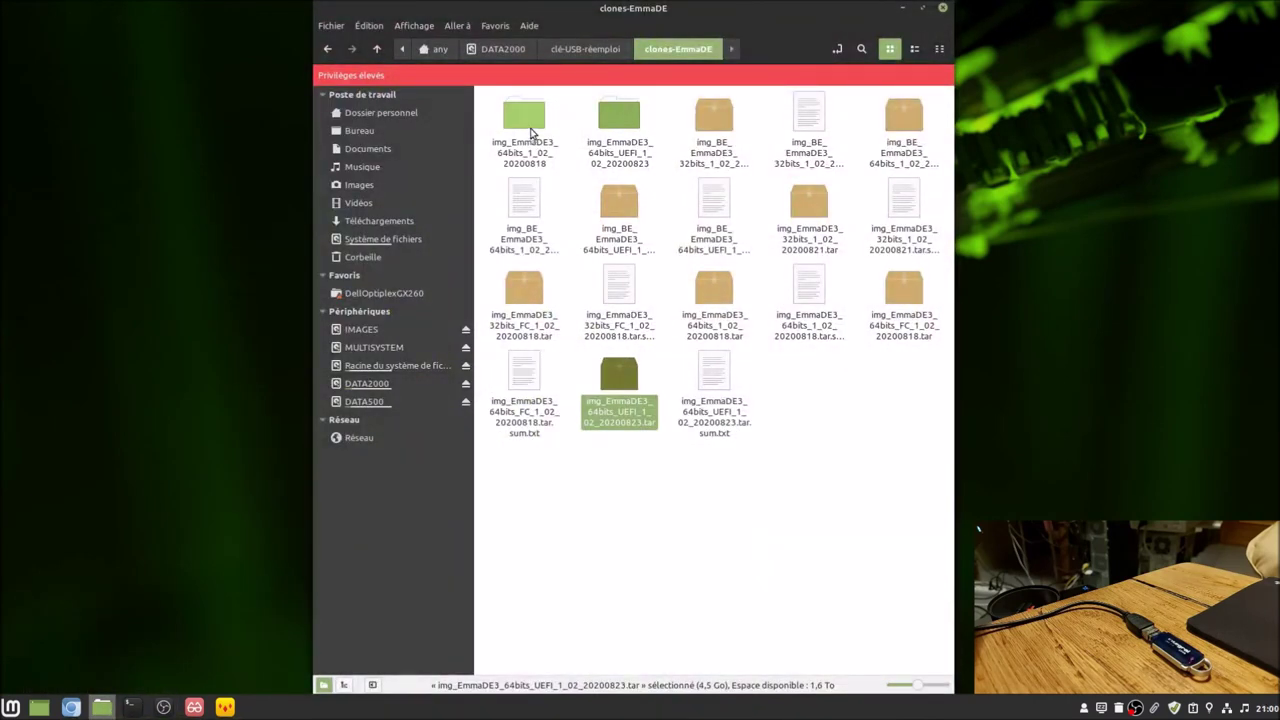
{"action": "left_click", "coordinate": [585, 48]}
{"action": "double_click", "coordinate": [526, 125]}
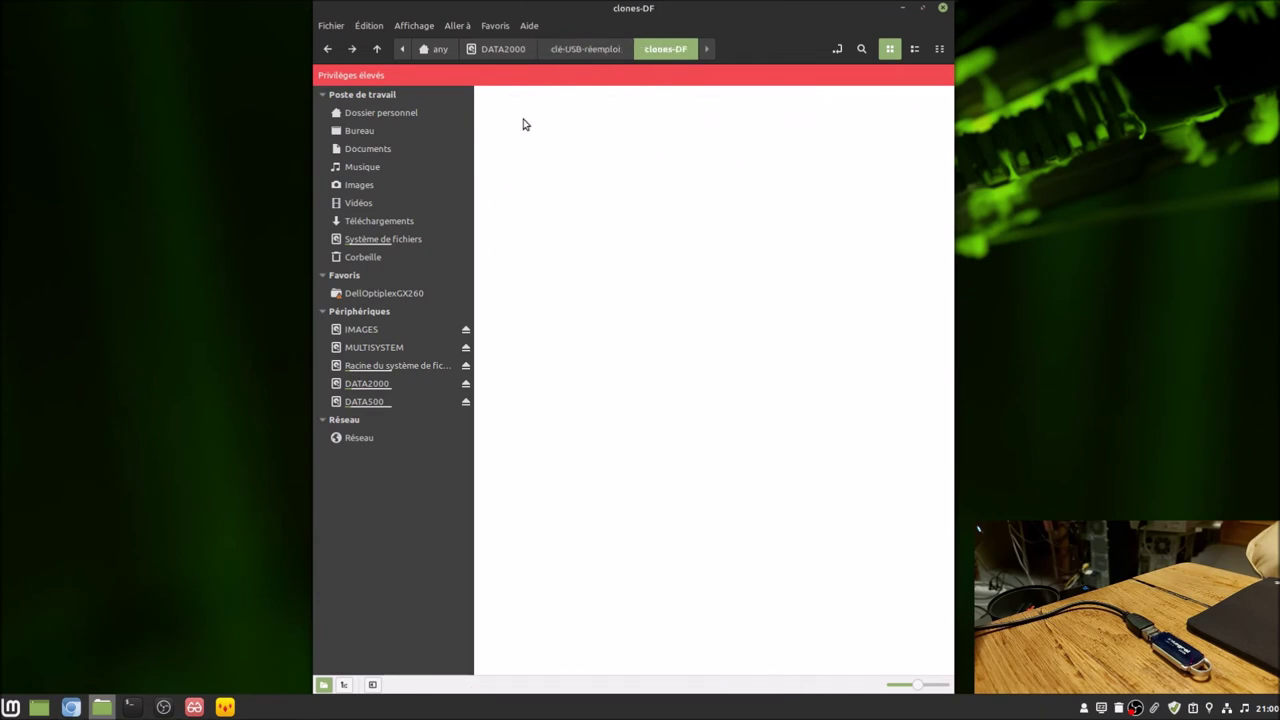
{"action": "left_click", "coordinate": [526, 125]}
{"action": "left_click", "coordinate": [604, 120], "text": "ctrl"}
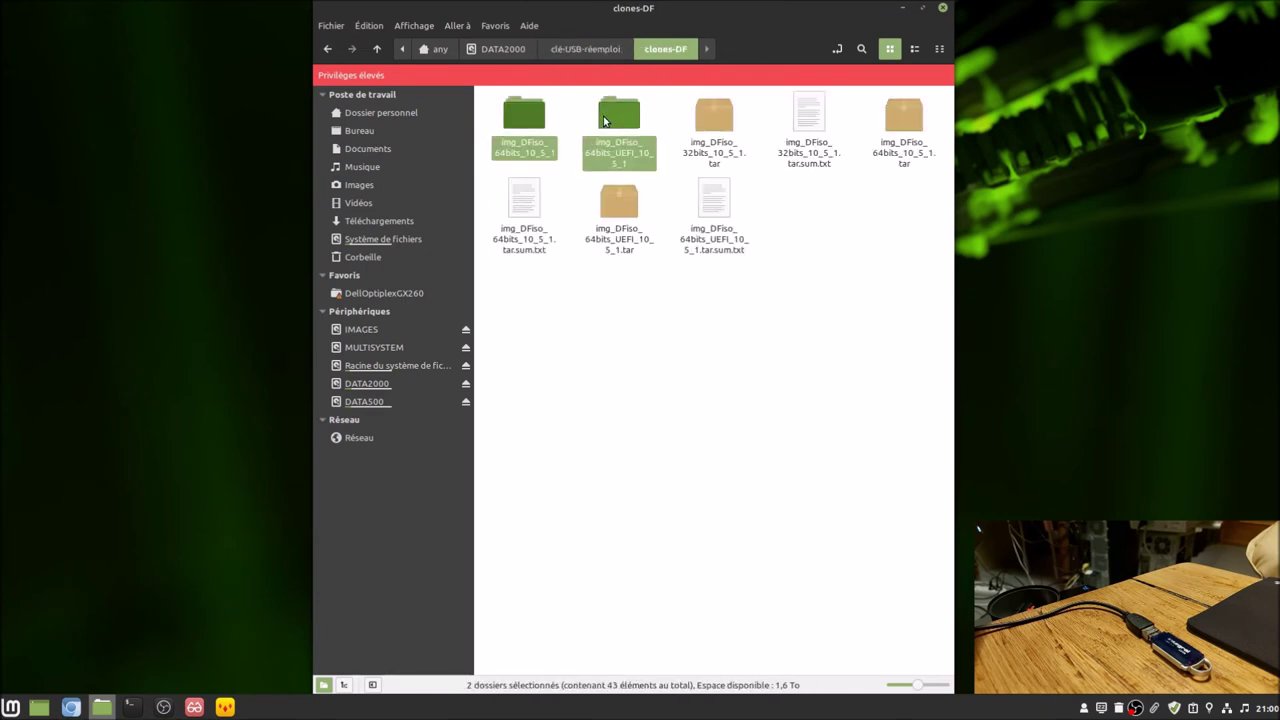
{"action": "right_click", "coordinate": [604, 120]}
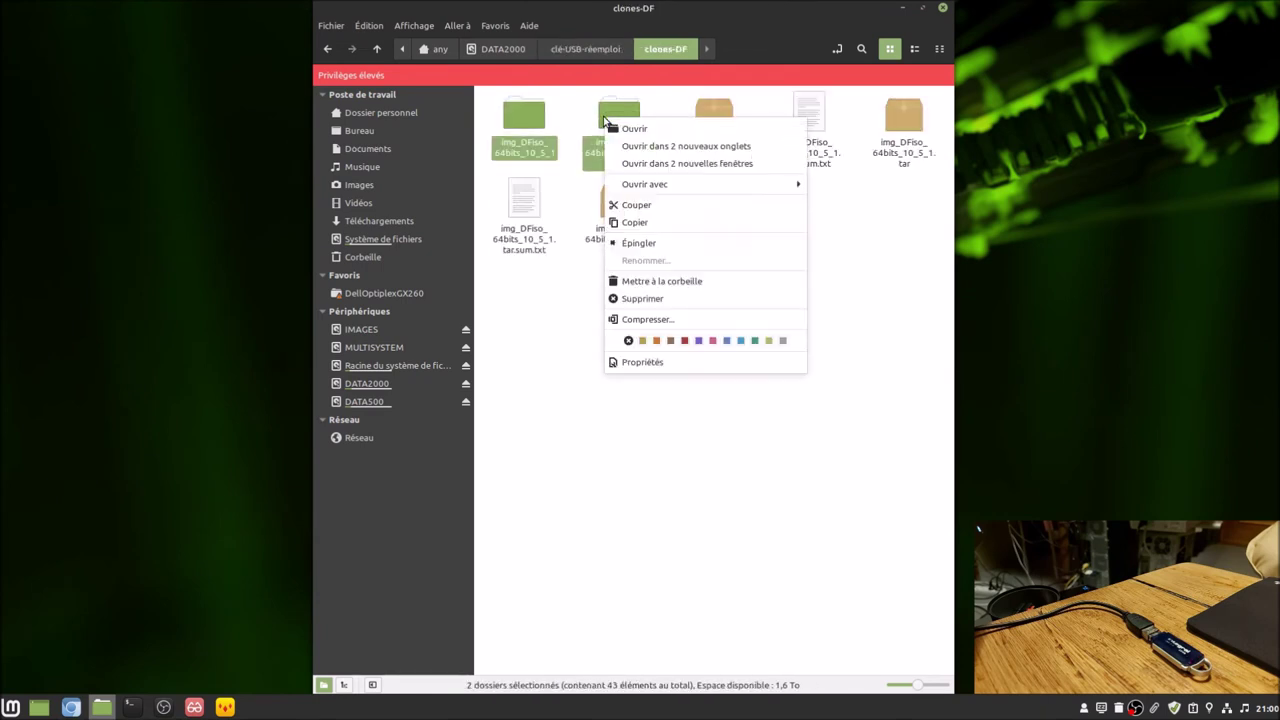
{"action": "left_click", "coordinate": [633, 363]}
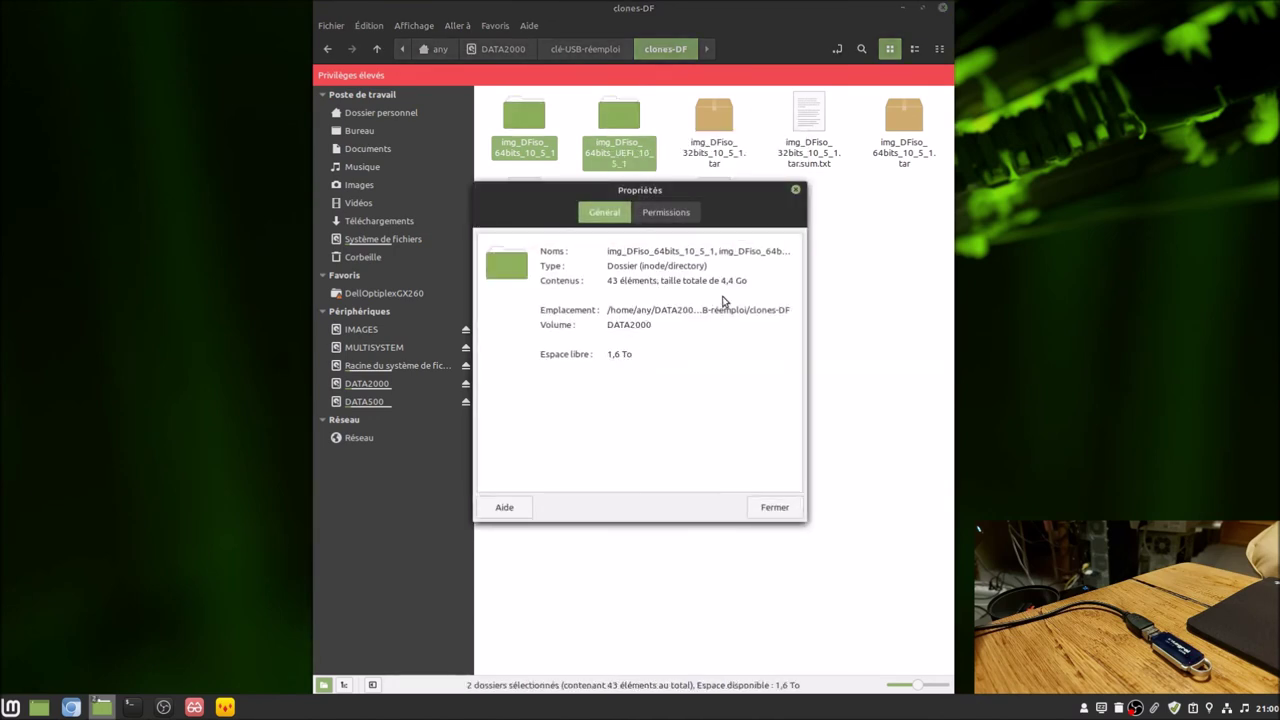
{"action": "left_click", "coordinate": [776, 507]}
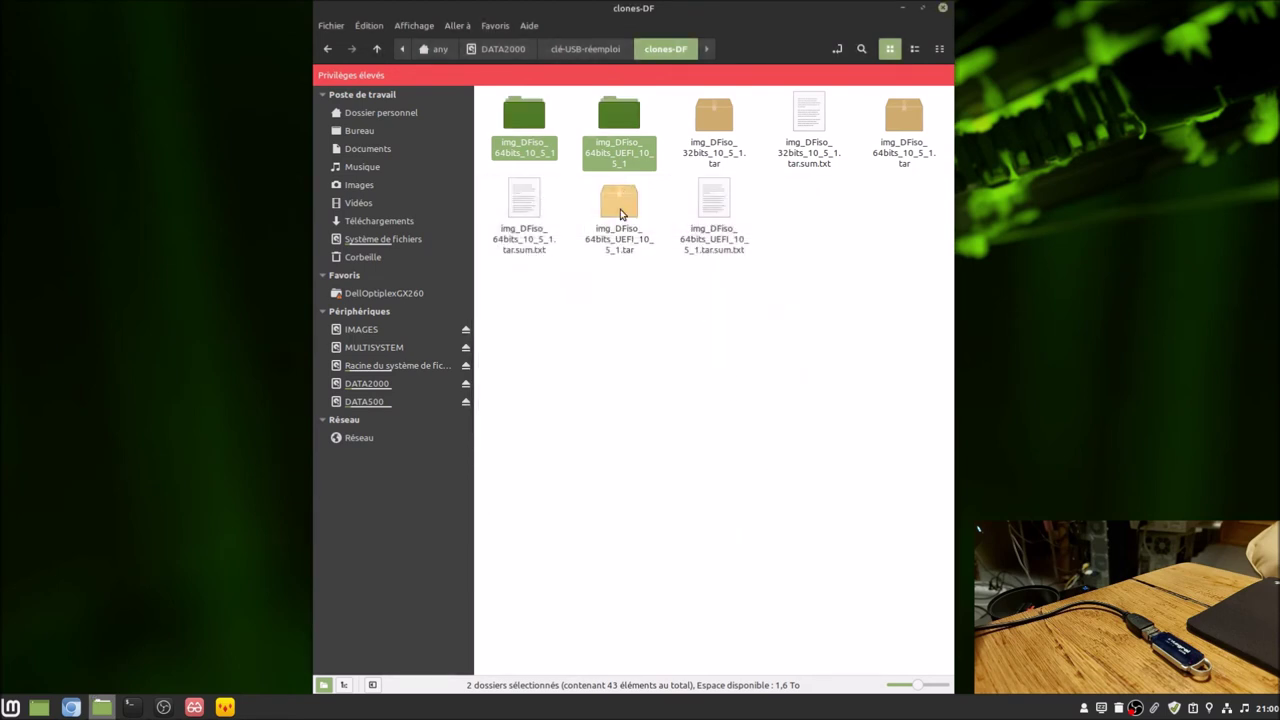
- Copy the img_DFiso_64bits_10_5_1 and img_DFiso_64bits_UEFI_10_5_1 folders to the IMAGES partition, moving the copy progress window aside
{"action": "right_click", "coordinate": [627, 163]}
{"action": "left_click", "coordinate": [652, 261]}
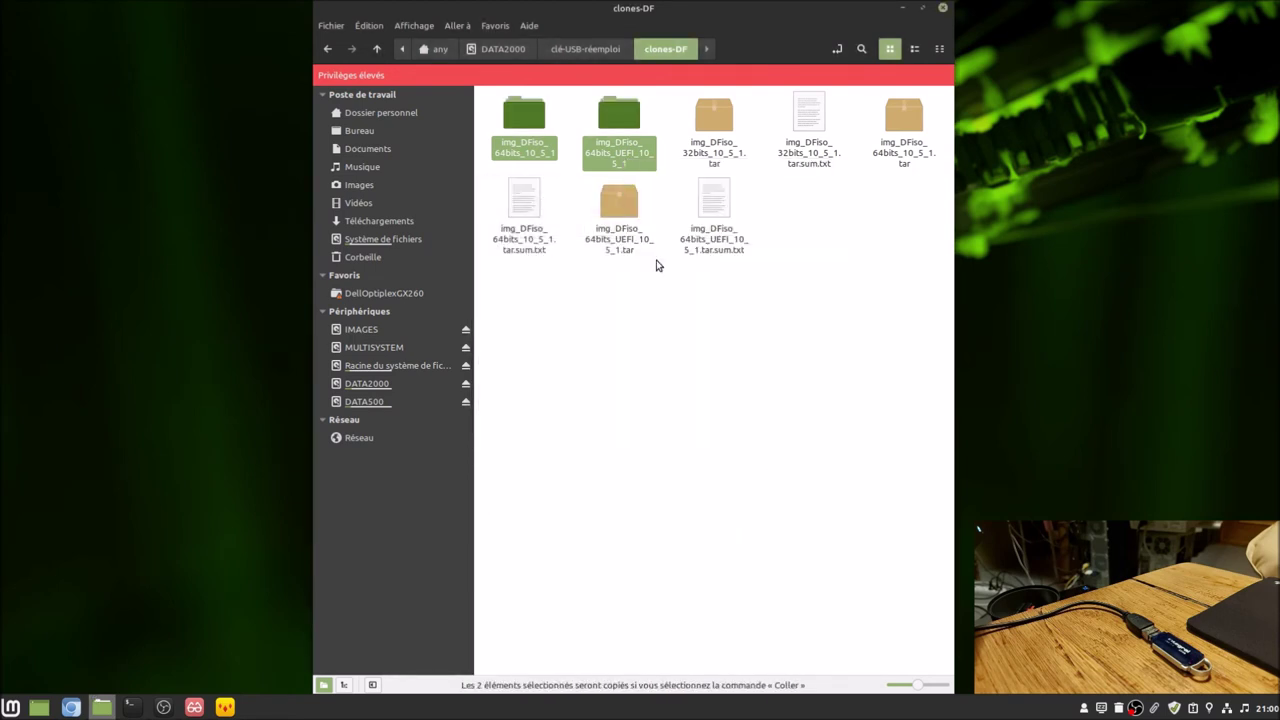
{"action": "left_click", "coordinate": [394, 330]}
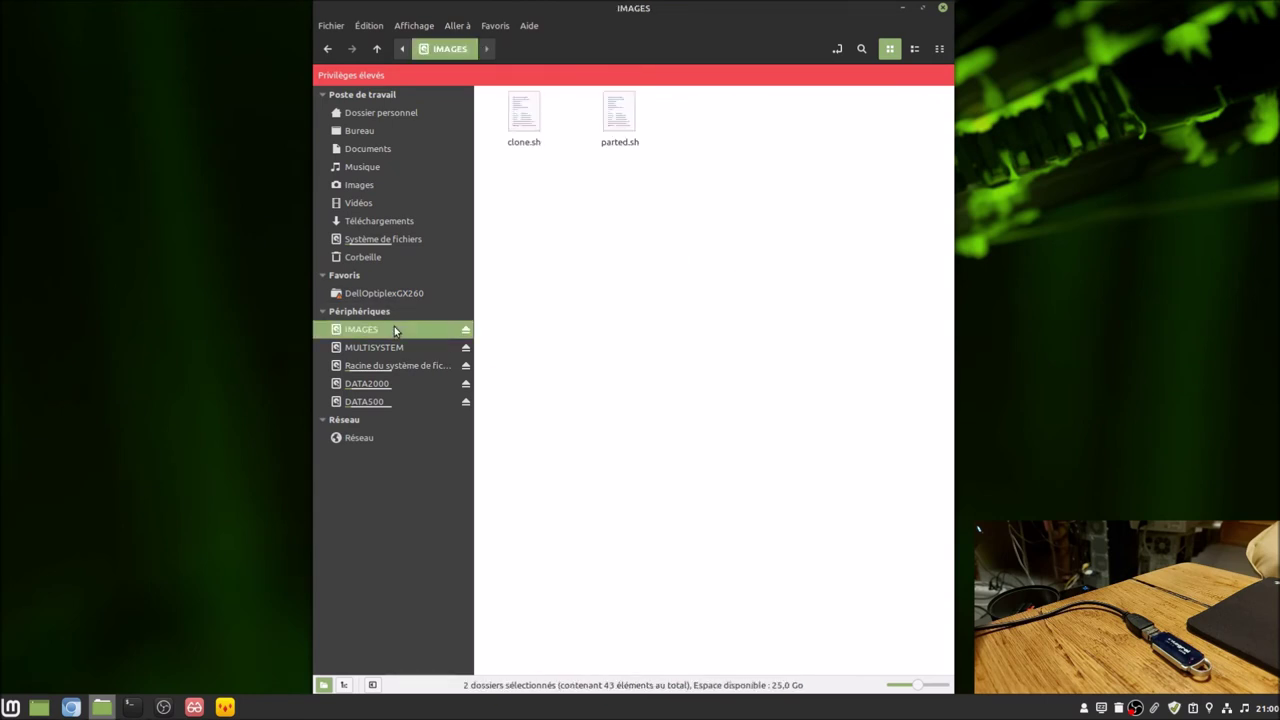
{"action": "right_click", "coordinate": [636, 270]}
{"action": "left_click", "coordinate": [664, 393]}
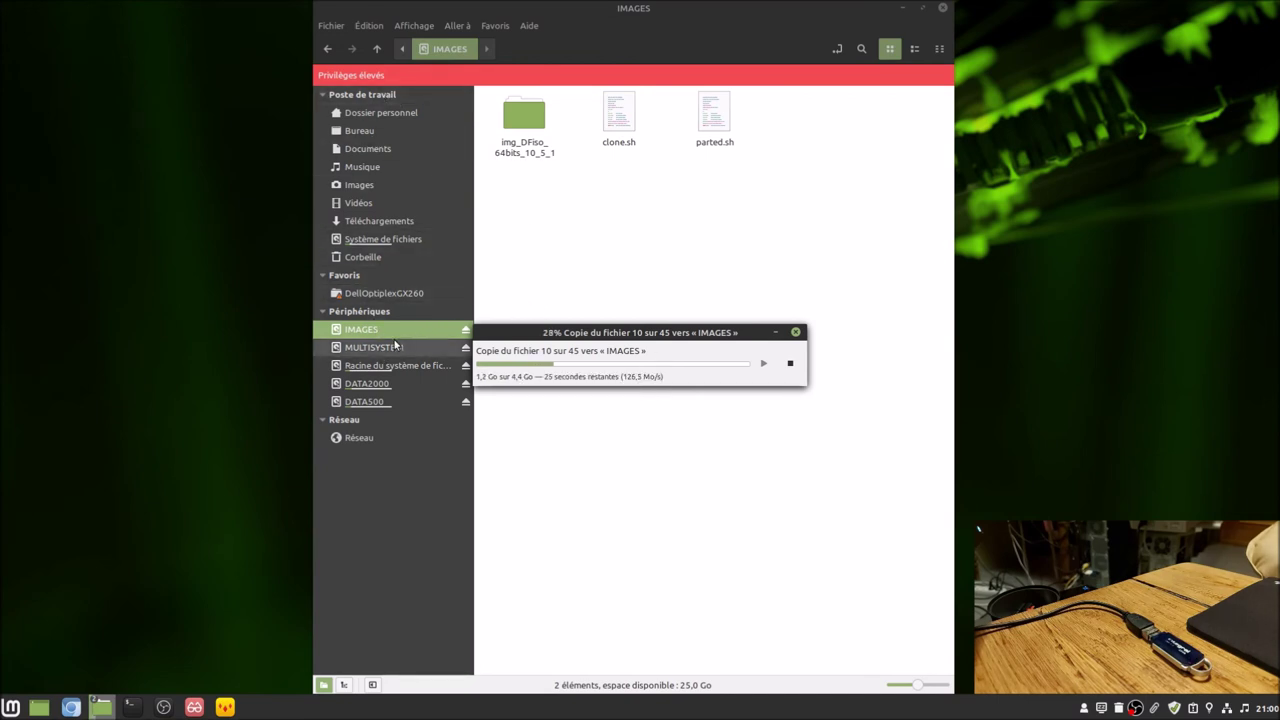
{"action": "left_click_drag", "start_coordinate": [516, 330], "coordinate": [975, 320]}
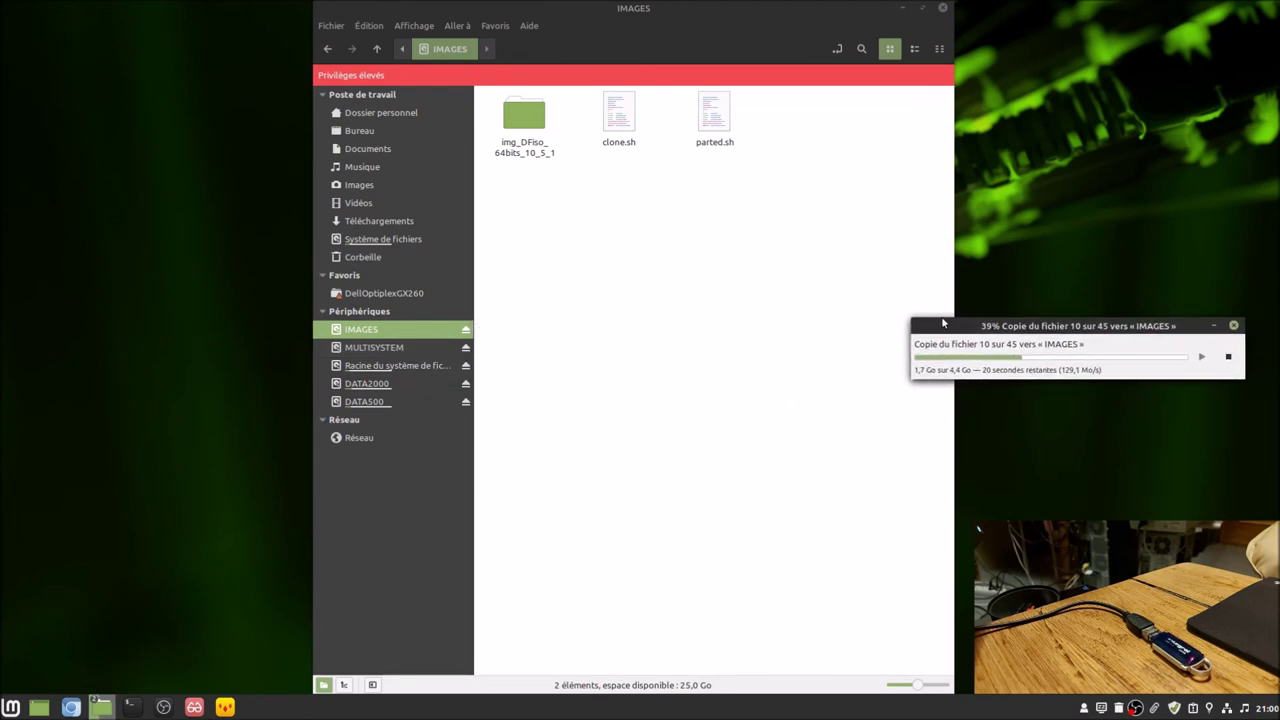
- Check the combined size of the extracted img_EmmaDE3_64bits_1_02_20200818 and img_EmmaDE3_64bits_UEFI_1_02_20200823 folders in clones-EmmaDE
{"action": "left_click", "coordinate": [330, 50]}
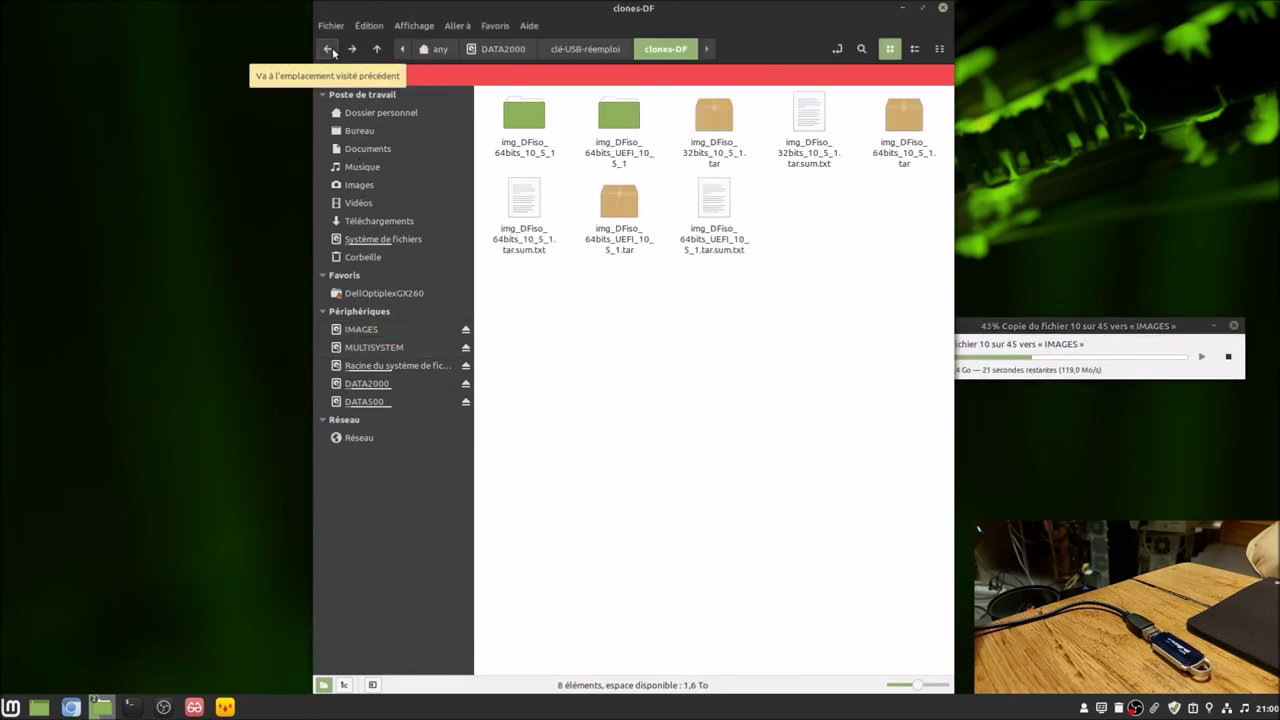
{"action": "left_click", "coordinate": [585, 49]}
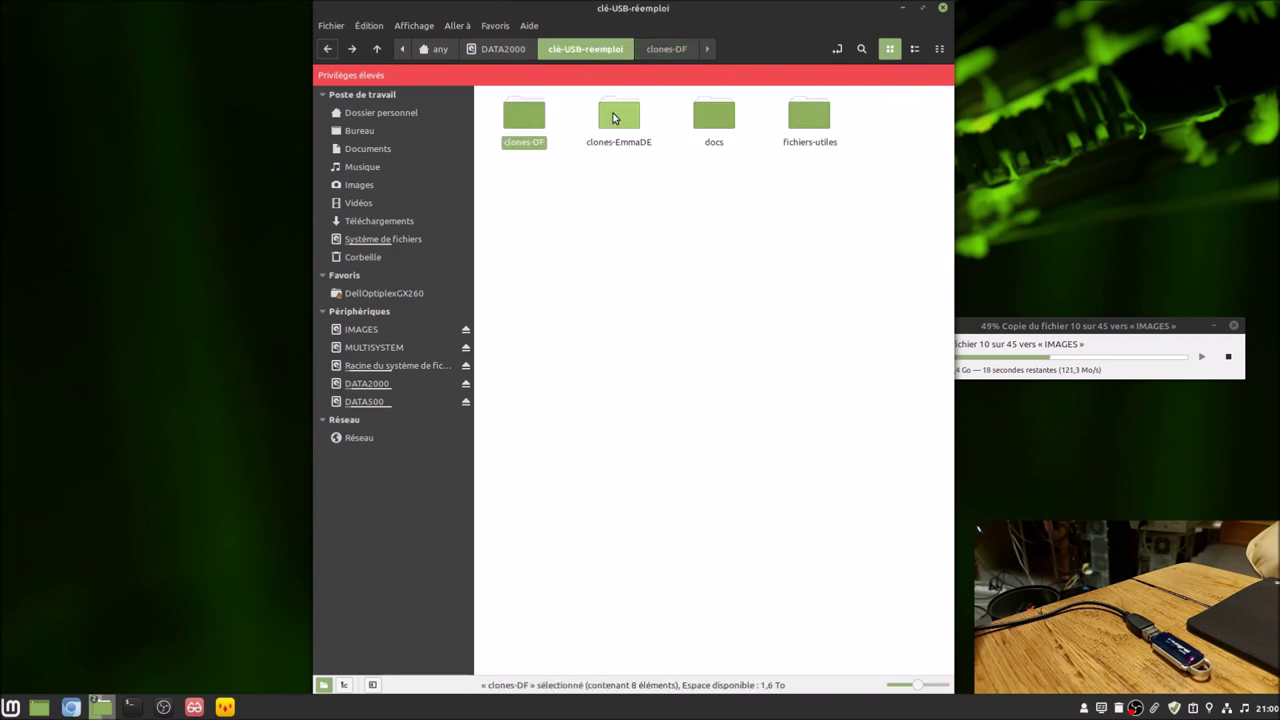
{"action": "double_click", "coordinate": [613, 120]}
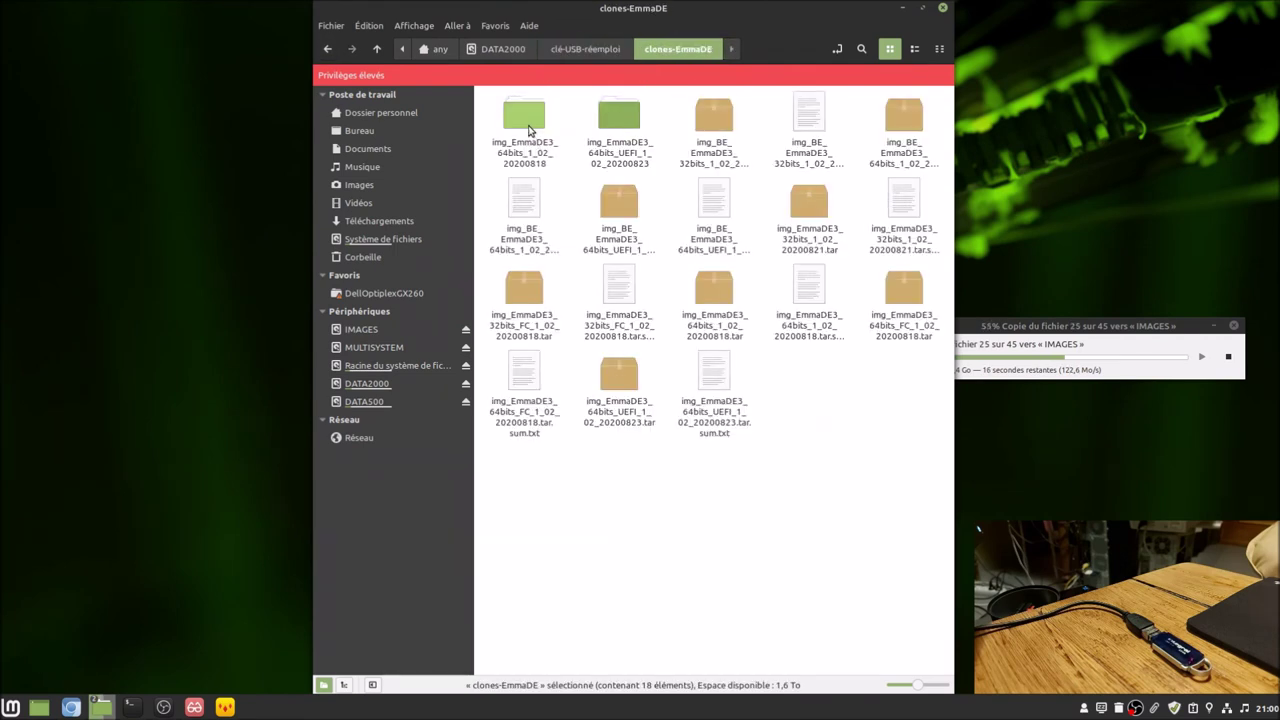
{"action": "left_click", "coordinate": [624, 118], "text": "ctrl"}
{"action": "right_click", "coordinate": [624, 118]}
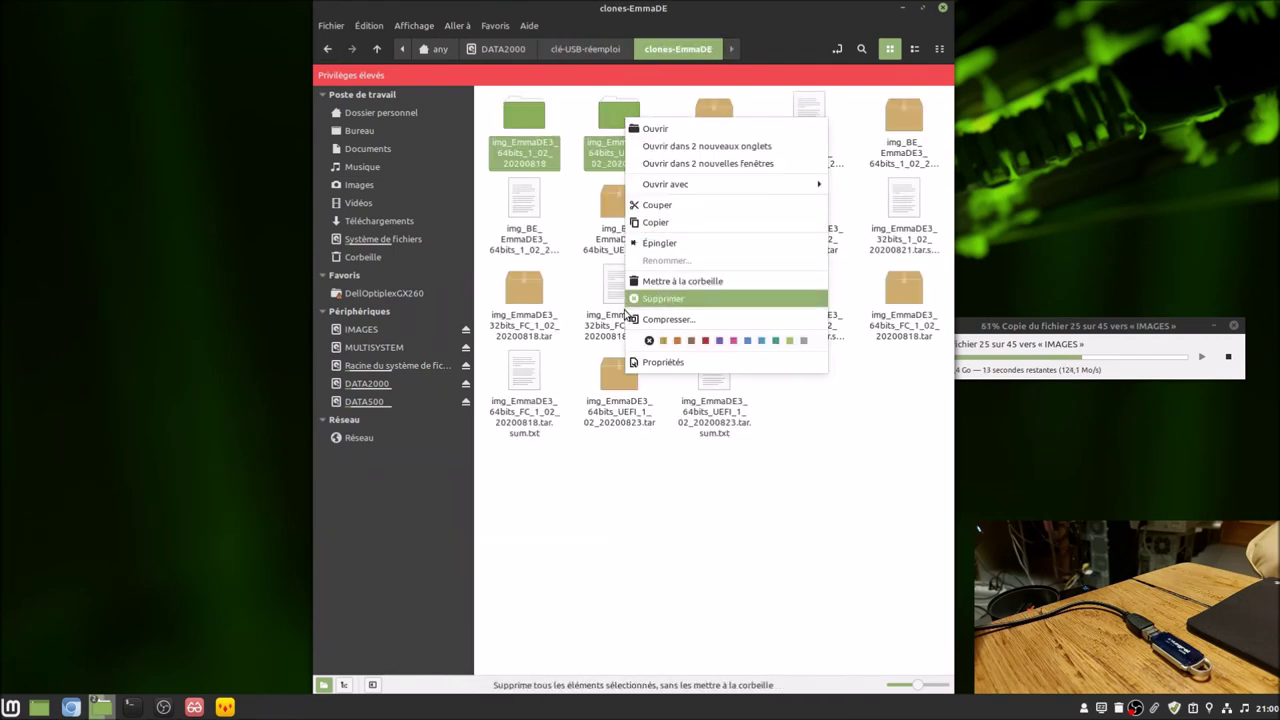
{"action": "left_click", "coordinate": [652, 363]}
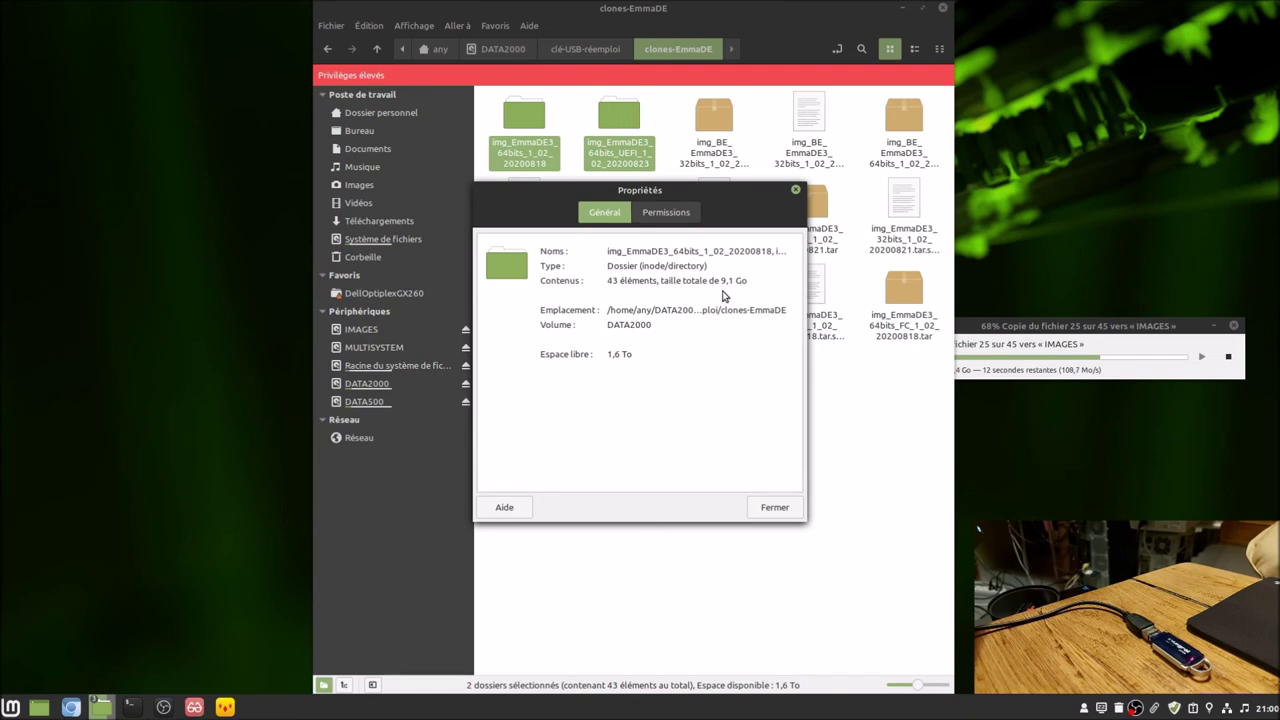
{"action": "left_click", "coordinate": [772, 508]}
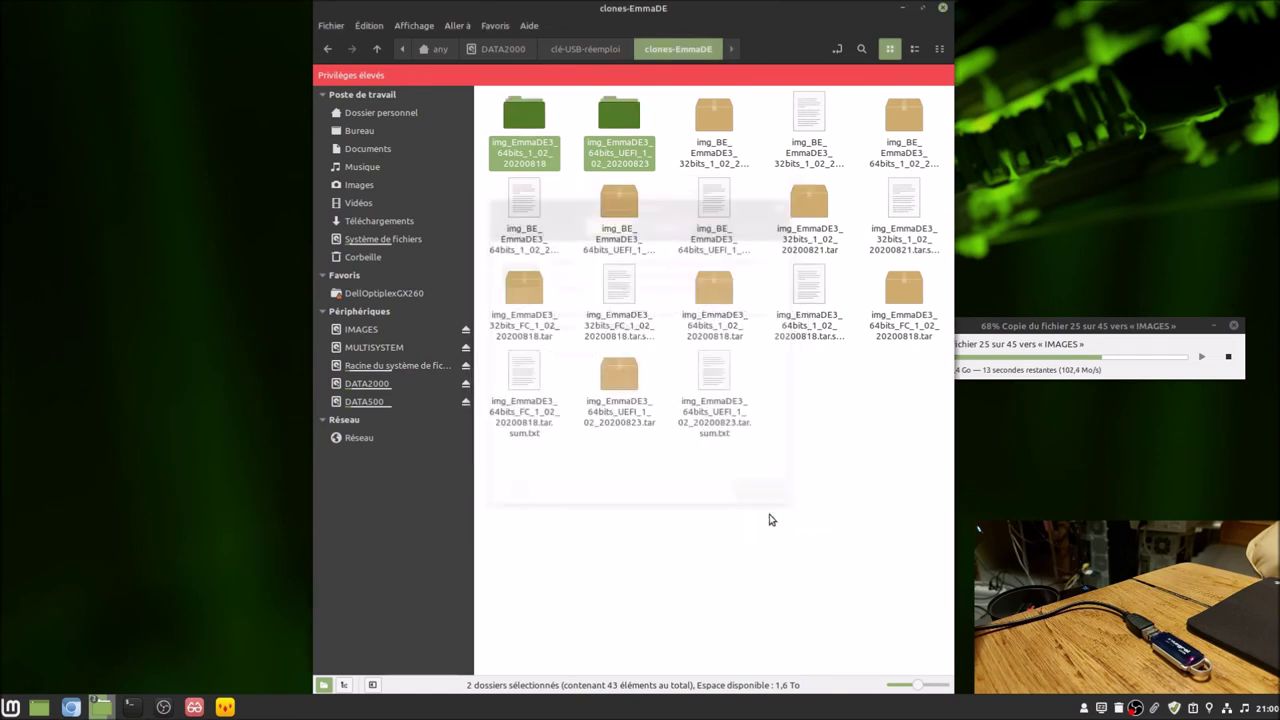
- Copy the img_EmmaDE3_64bits_1_02_20200818 and img_EmmaDE3_64bits_UEFI_1_02_20200823 folders to the IMAGES partition once the DF copy ends
{"action": "right_click", "coordinate": [643, 145]}
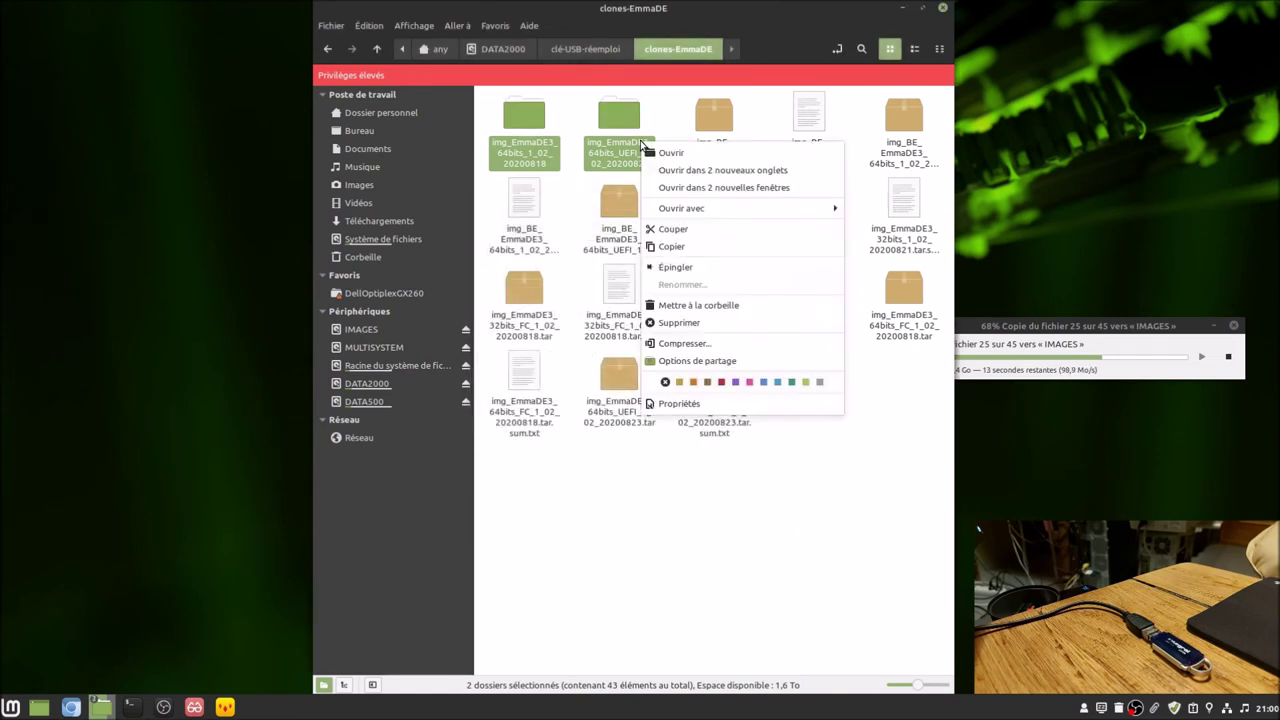
{"action": "left_click", "coordinate": [665, 247]}
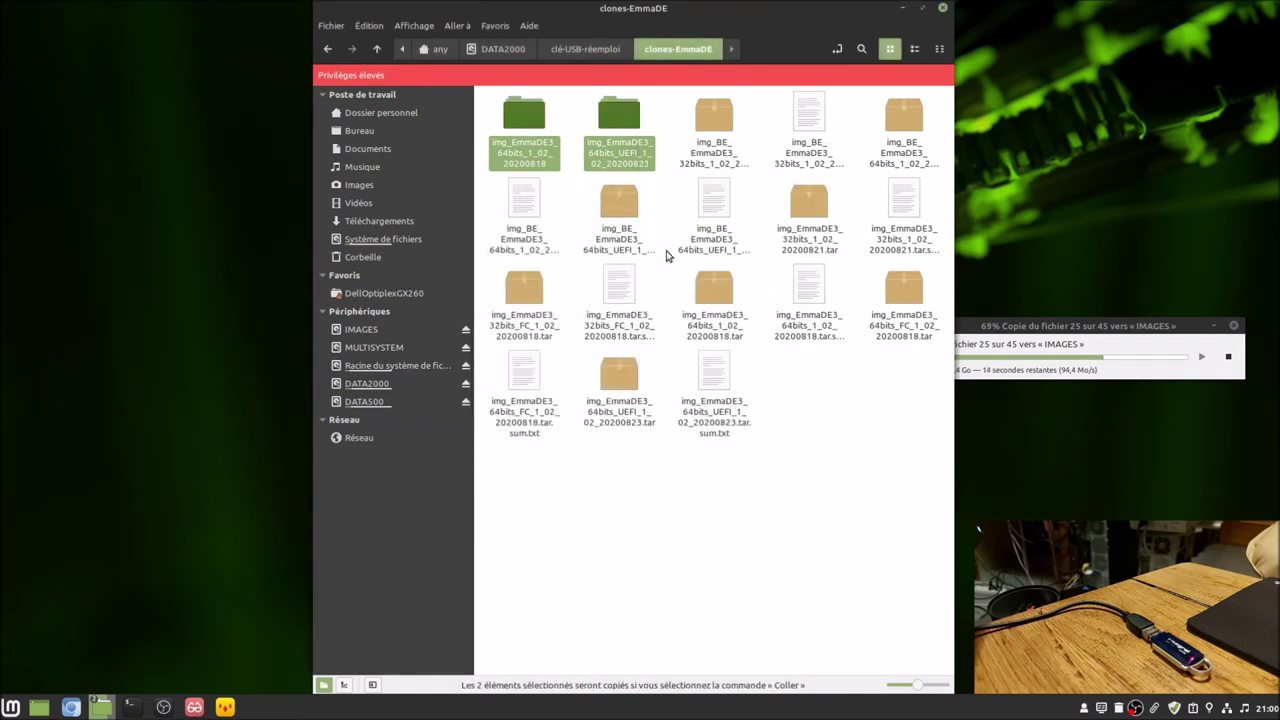
{"action": "left_click", "coordinate": [370, 331]}
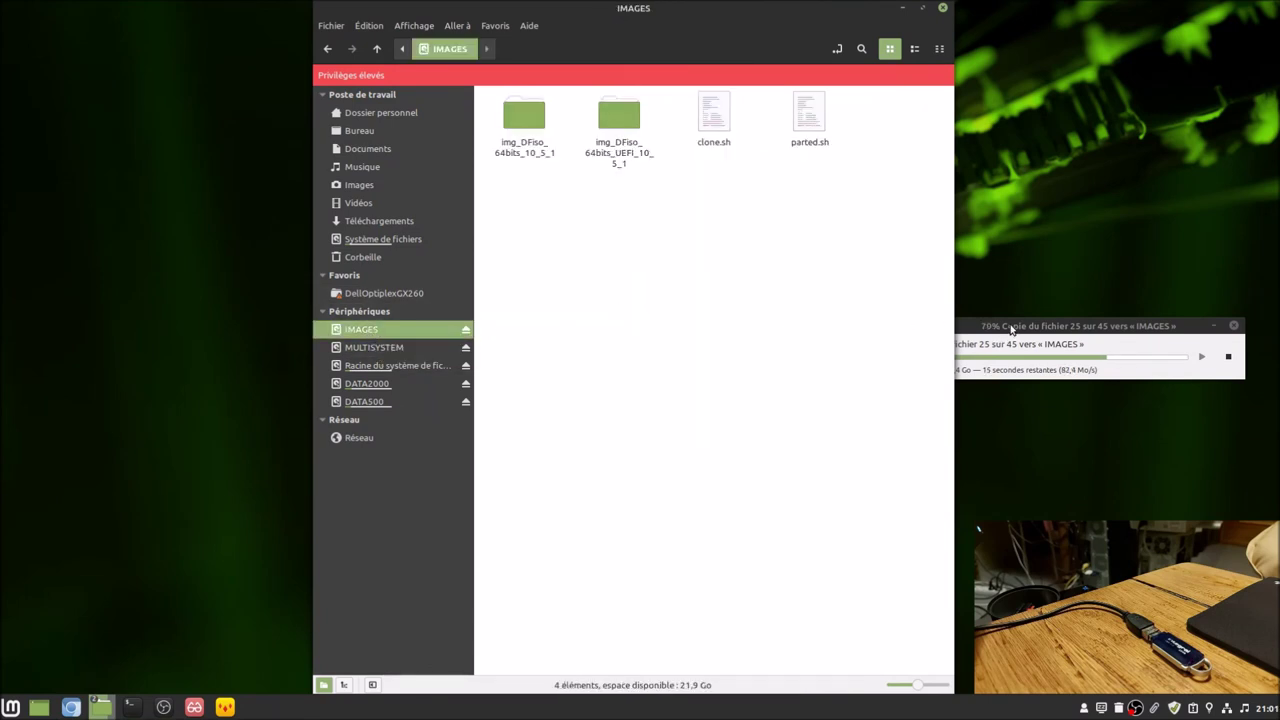
{"action": "left_click_drag", "start_coordinate": [1010, 328], "coordinate": [652, 363]}
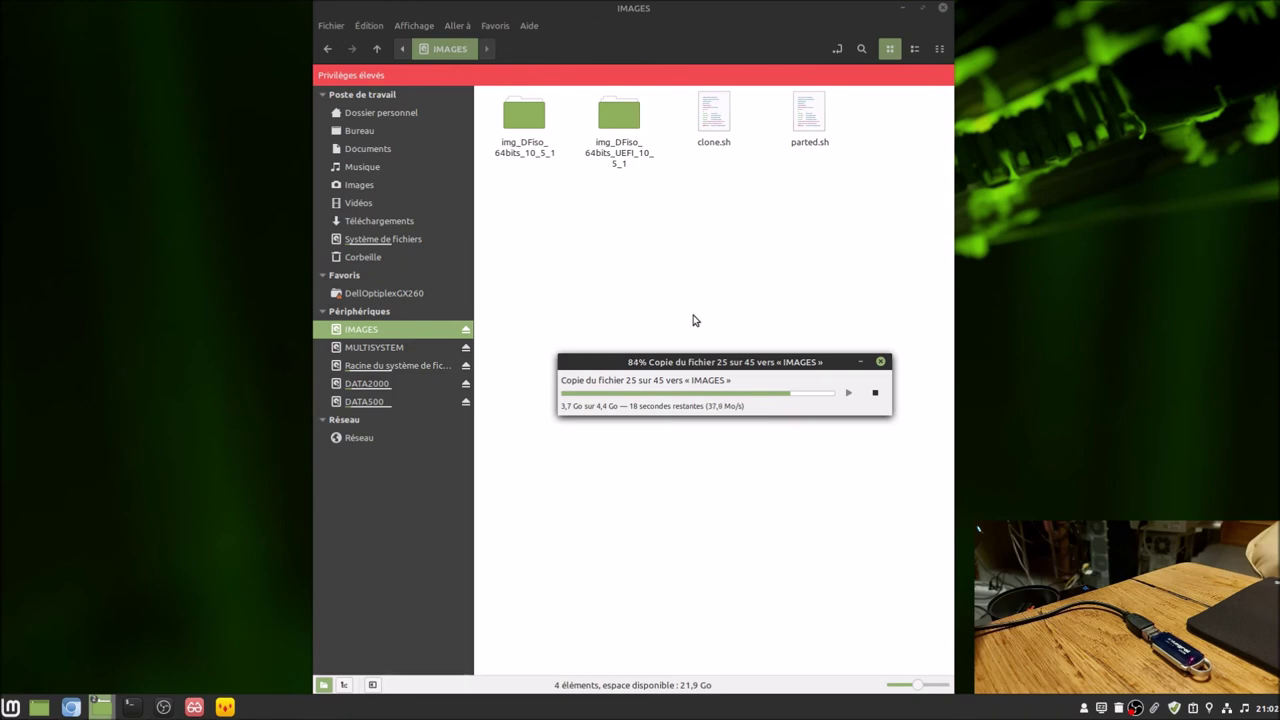
{"action": "left_click", "coordinate": [693, 321]}
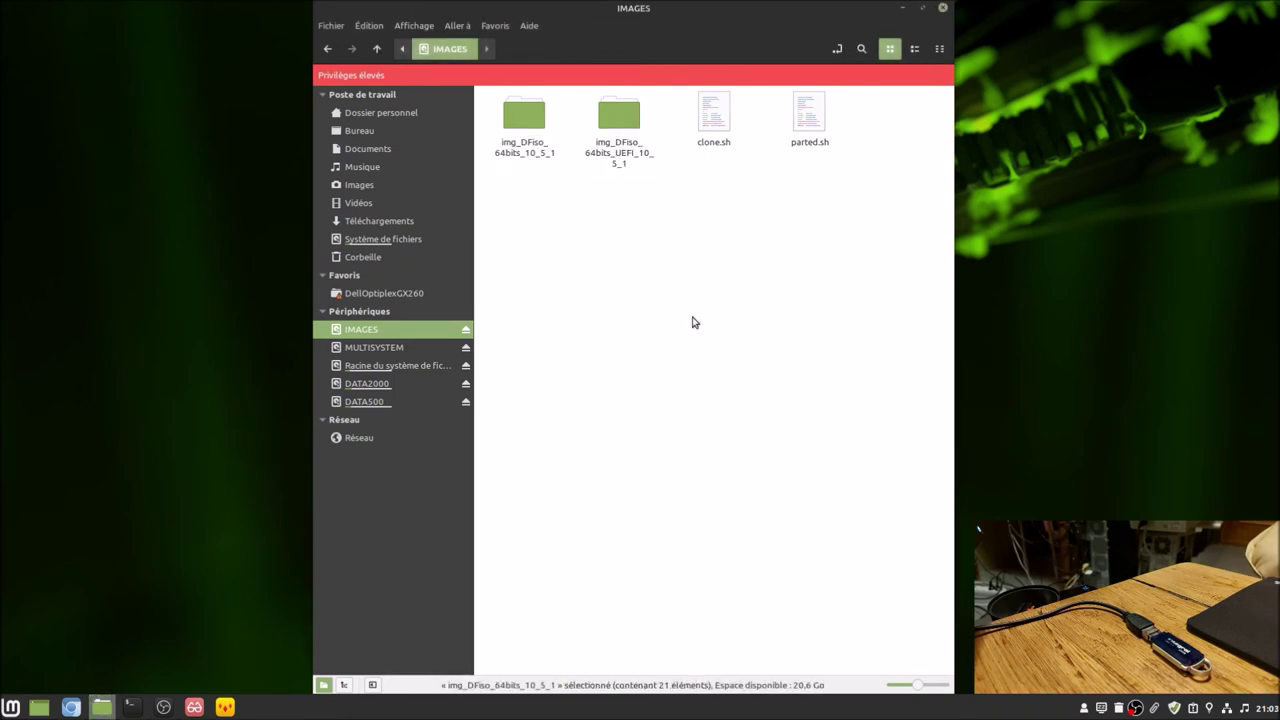
{"action": "right_click", "coordinate": [692, 320]}
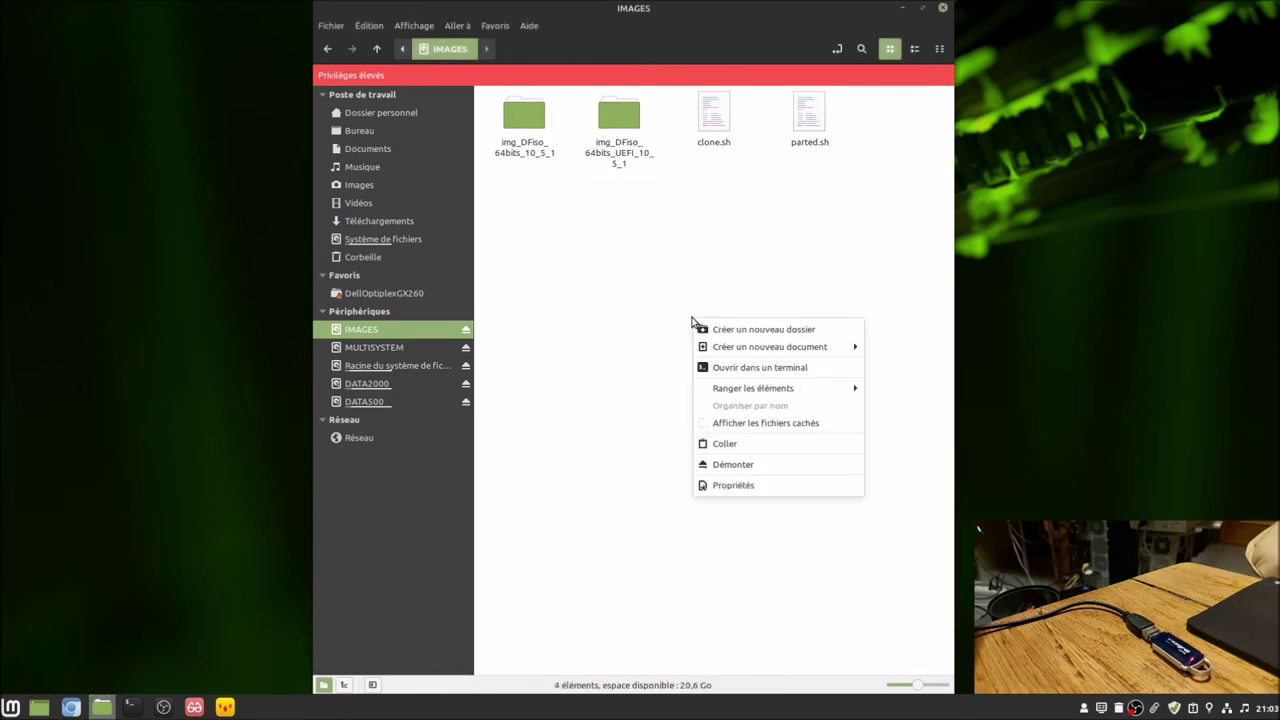
{"action": "left_click", "coordinate": [716, 450]}
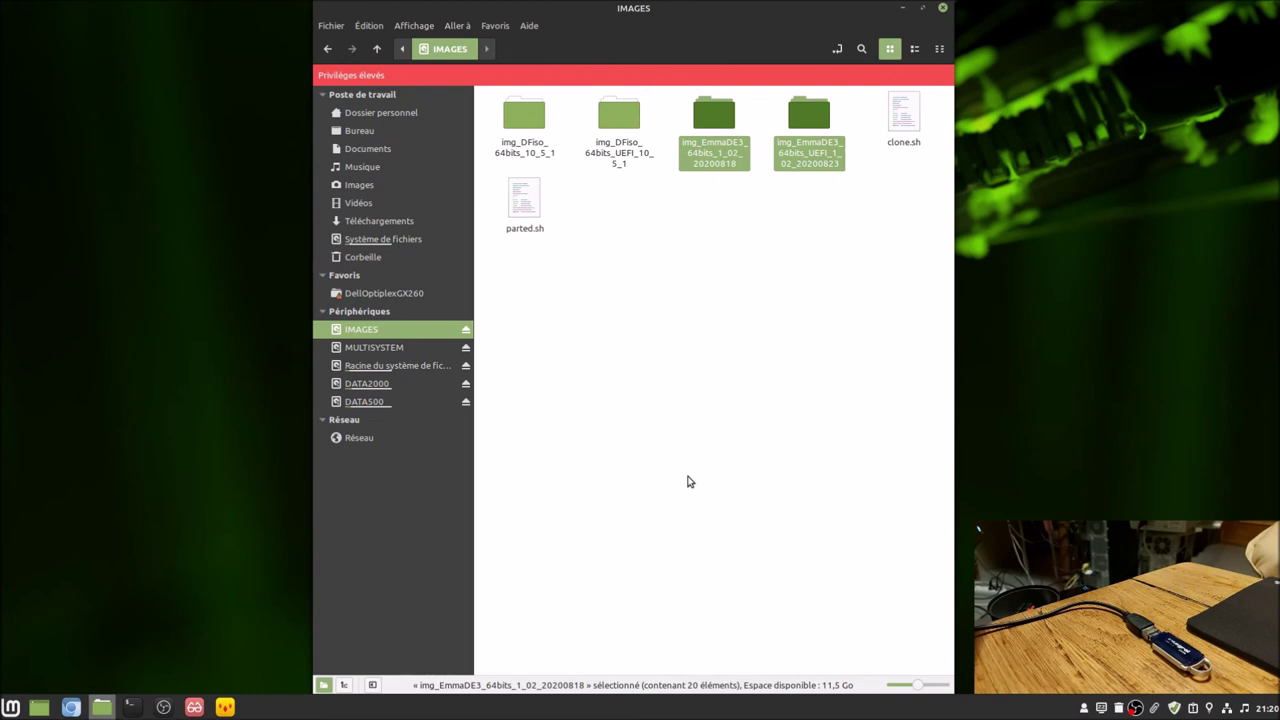
- Review the contents of the IMAGES partition, including the parted.sh and clone.sh scripts
{"action": "left_click", "coordinate": [720, 366]}
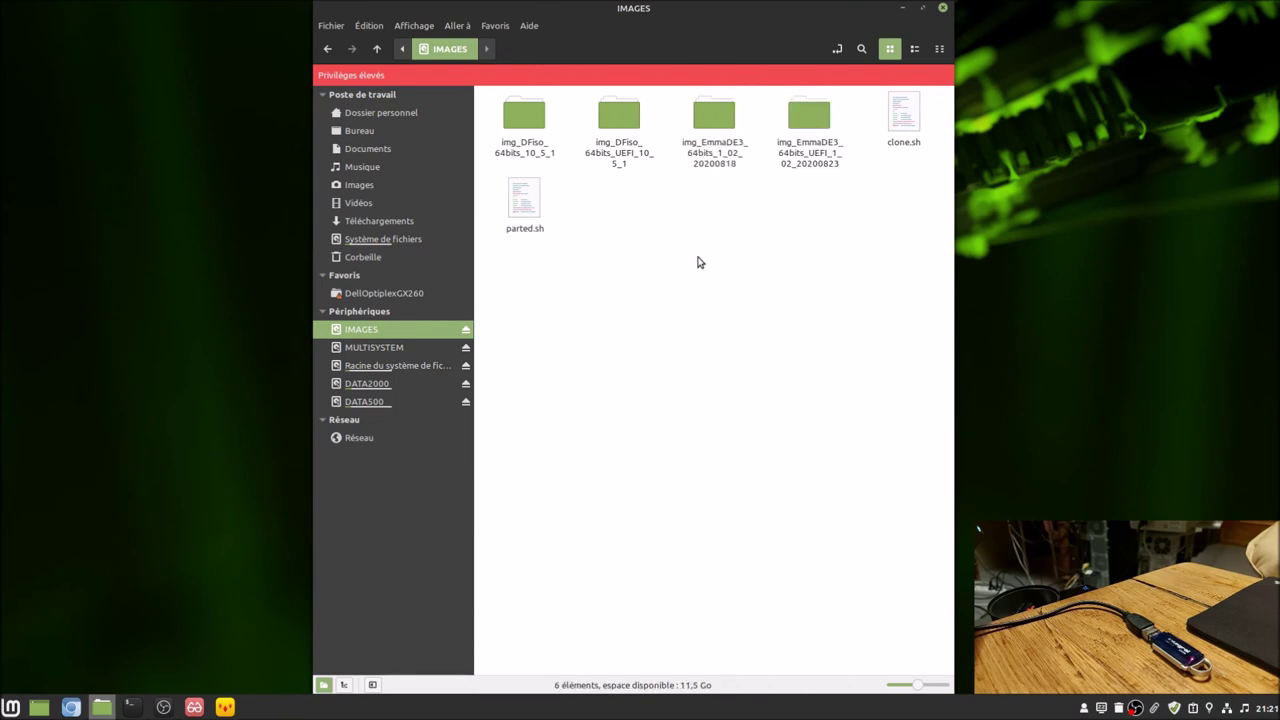
{"action": "left_click", "coordinate": [526, 232]}
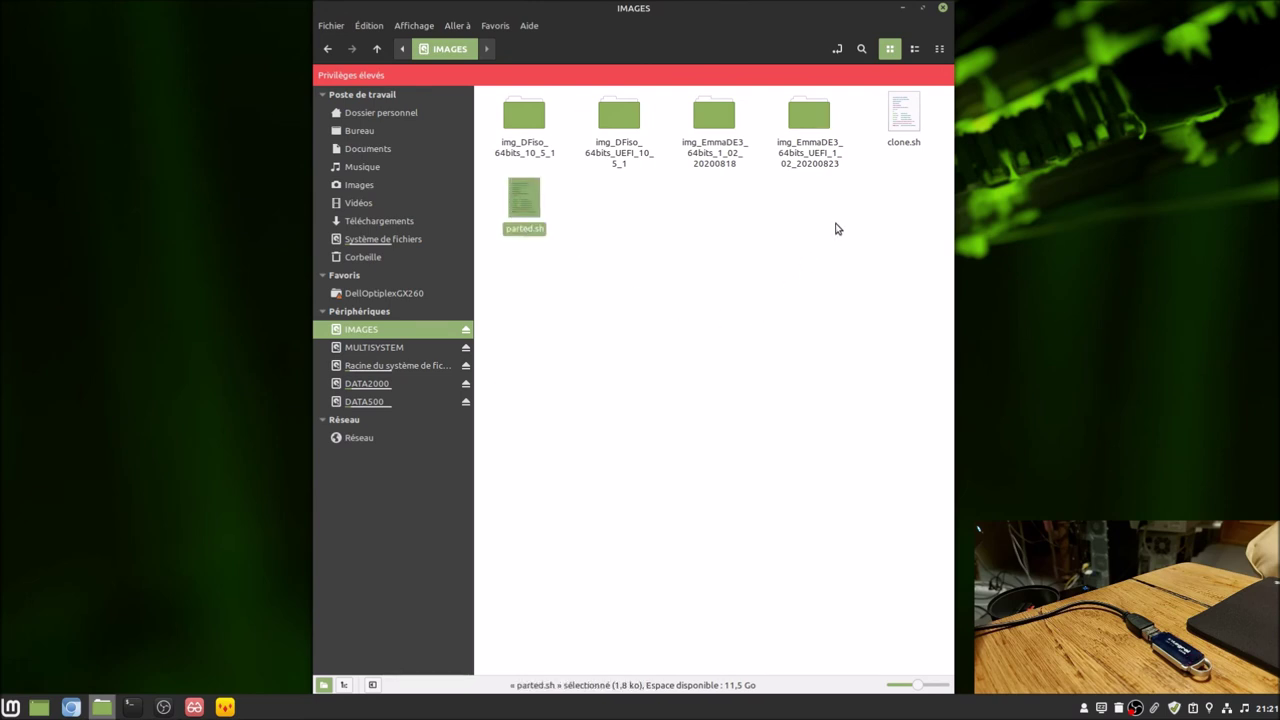
{"action": "left_click", "coordinate": [896, 141]}
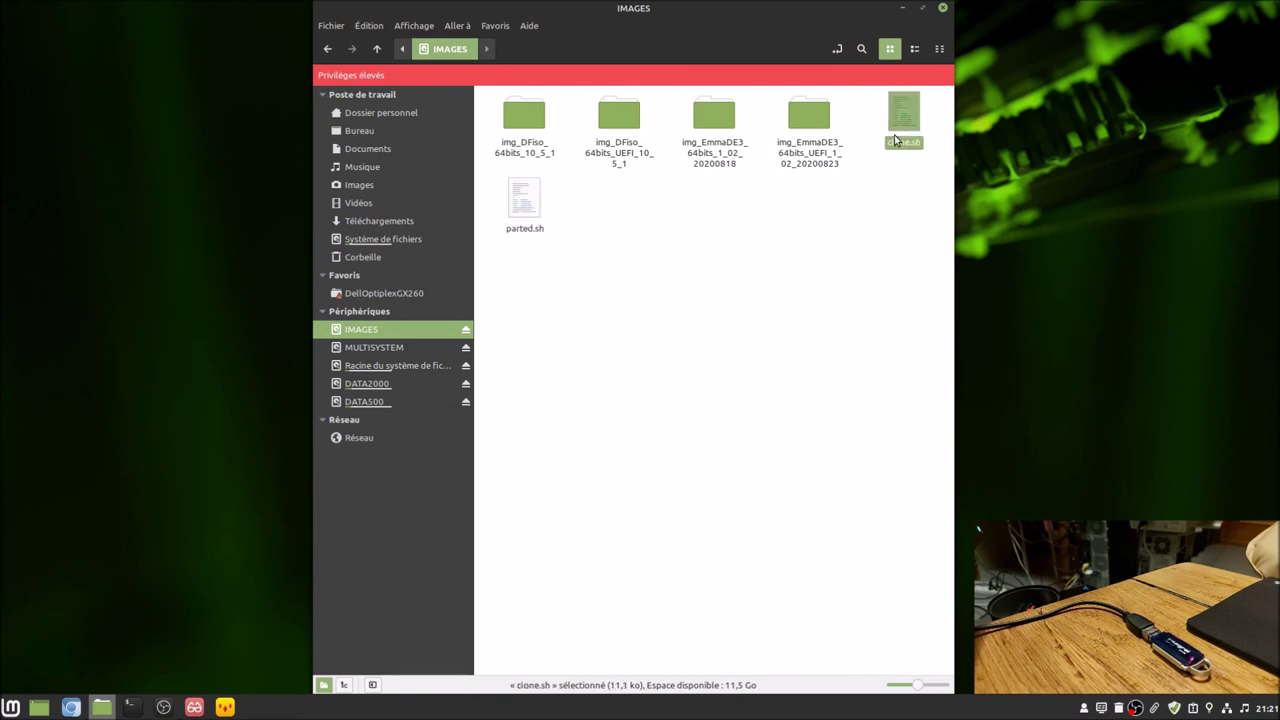
- Safely eject the USB key's IMAGES and MULTISYSTEM partitions from the elevated file manager
{"action": "left_click", "coordinate": [678, 247]}
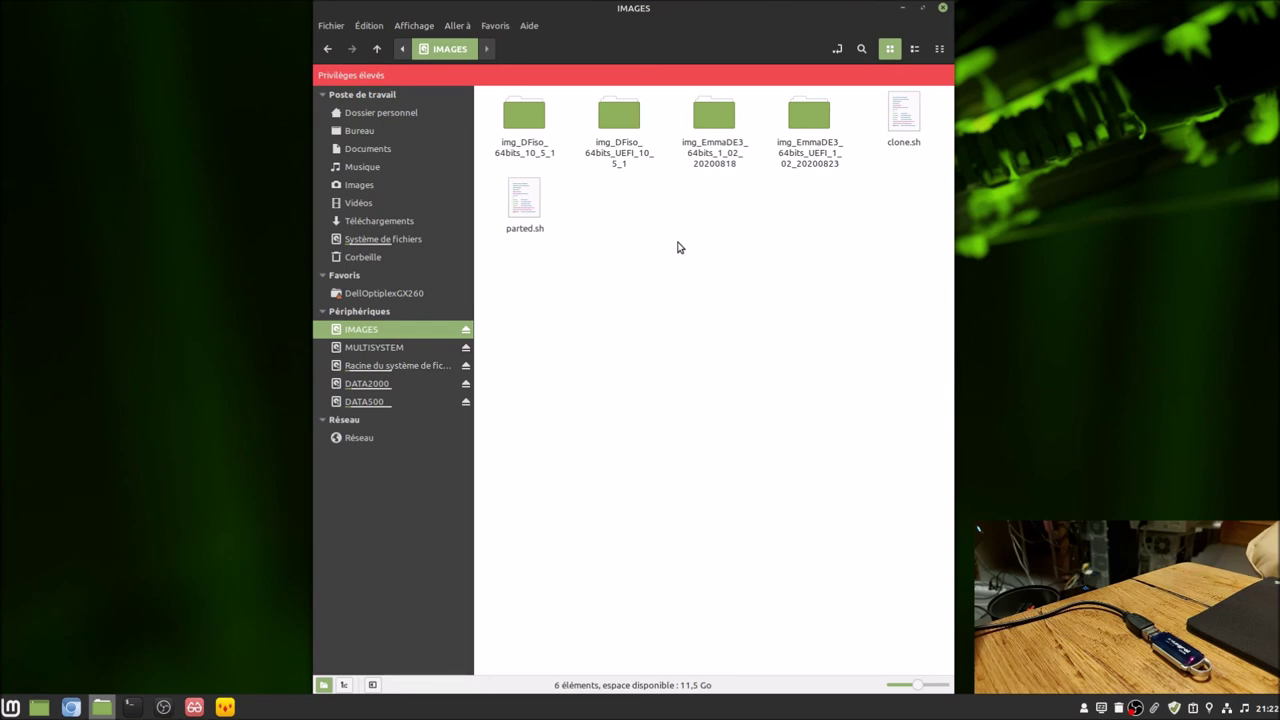
{"action": "left_click", "coordinate": [465, 329]}
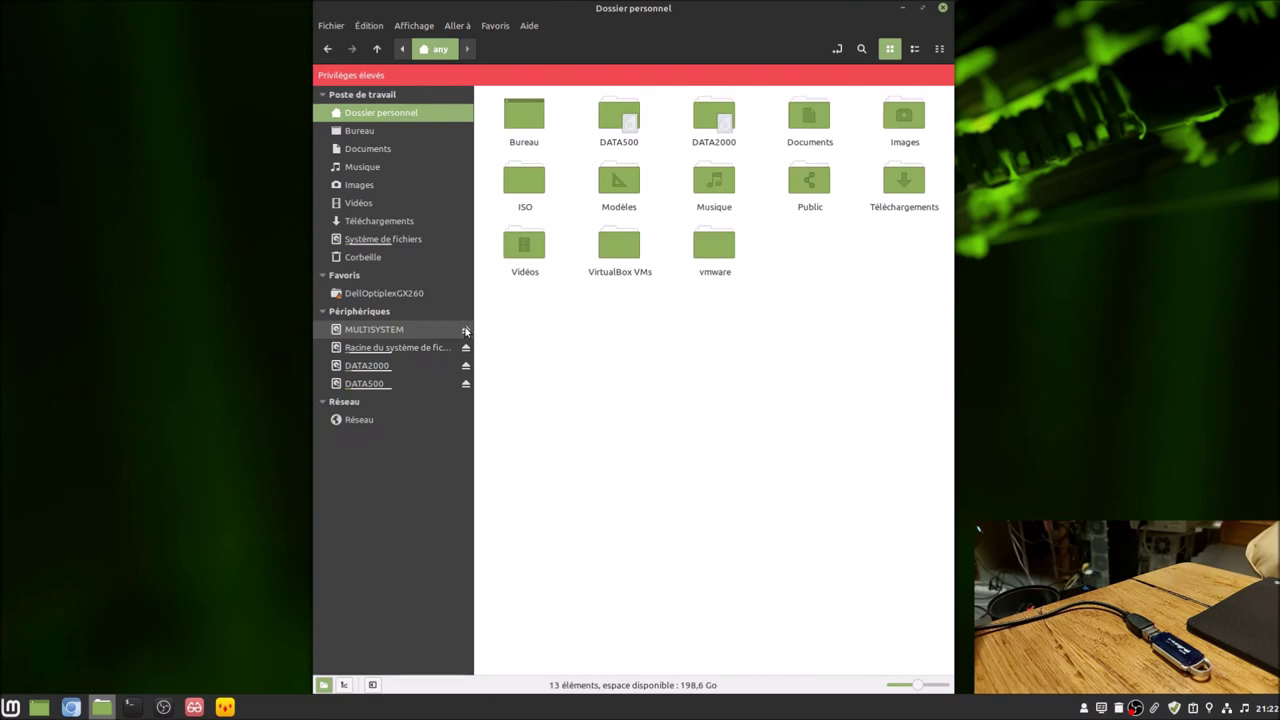
{"action": "left_click", "coordinate": [465, 333]}
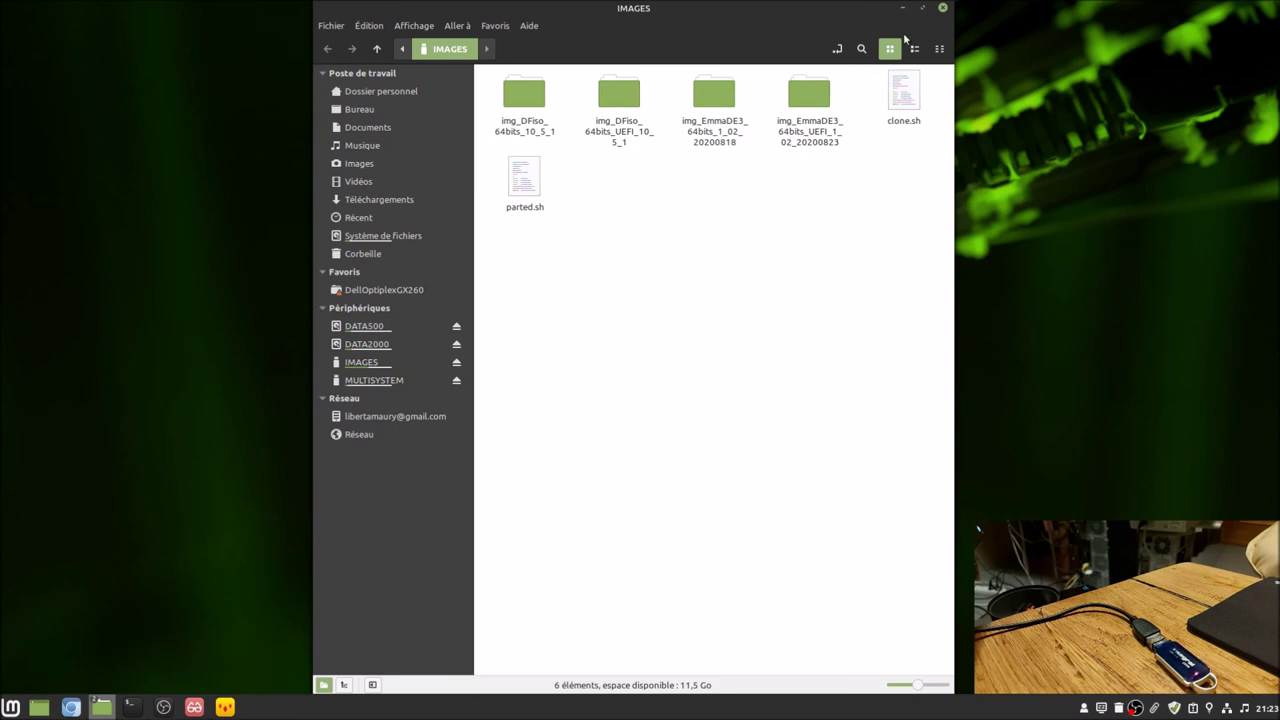
- Close the IMAGES file window and the elevated-privileges file manager window behind it
{"action": "left_click_drag", "start_coordinate": [858, 18], "coordinate": [959, 132]}
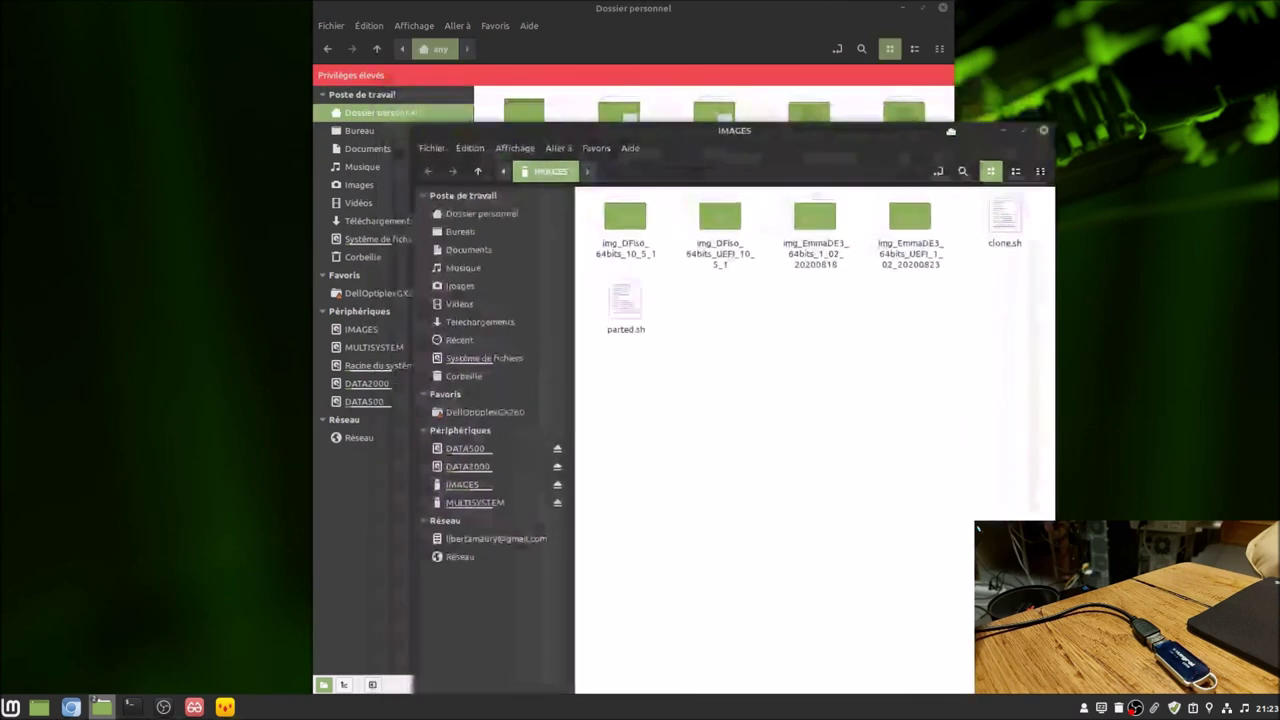
{"action": "left_click", "coordinate": [1042, 121]}
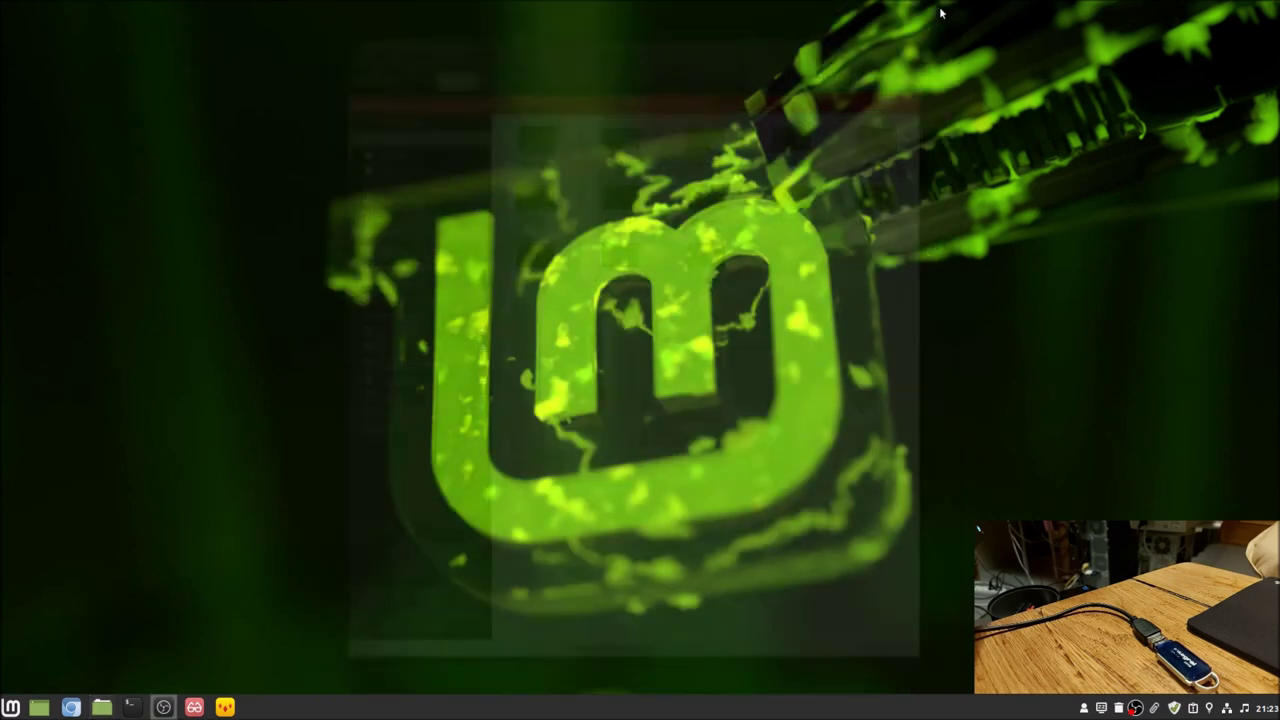
{"action": "left_click", "coordinate": [942, 8]}
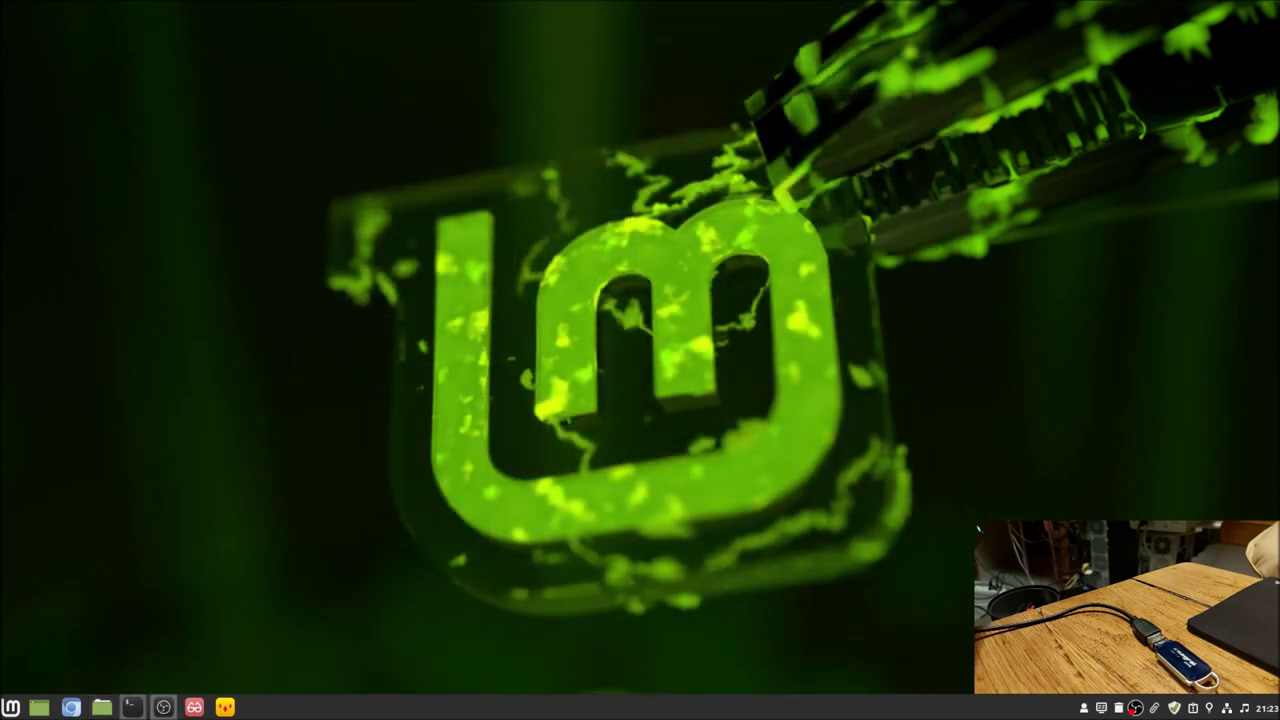
- Check in a regular file manager which actions are allowed on the img_DFiso_64bits_10_5_1 folder of IMAGES, and close the window
{"action": "left_click", "coordinate": [102, 707]}
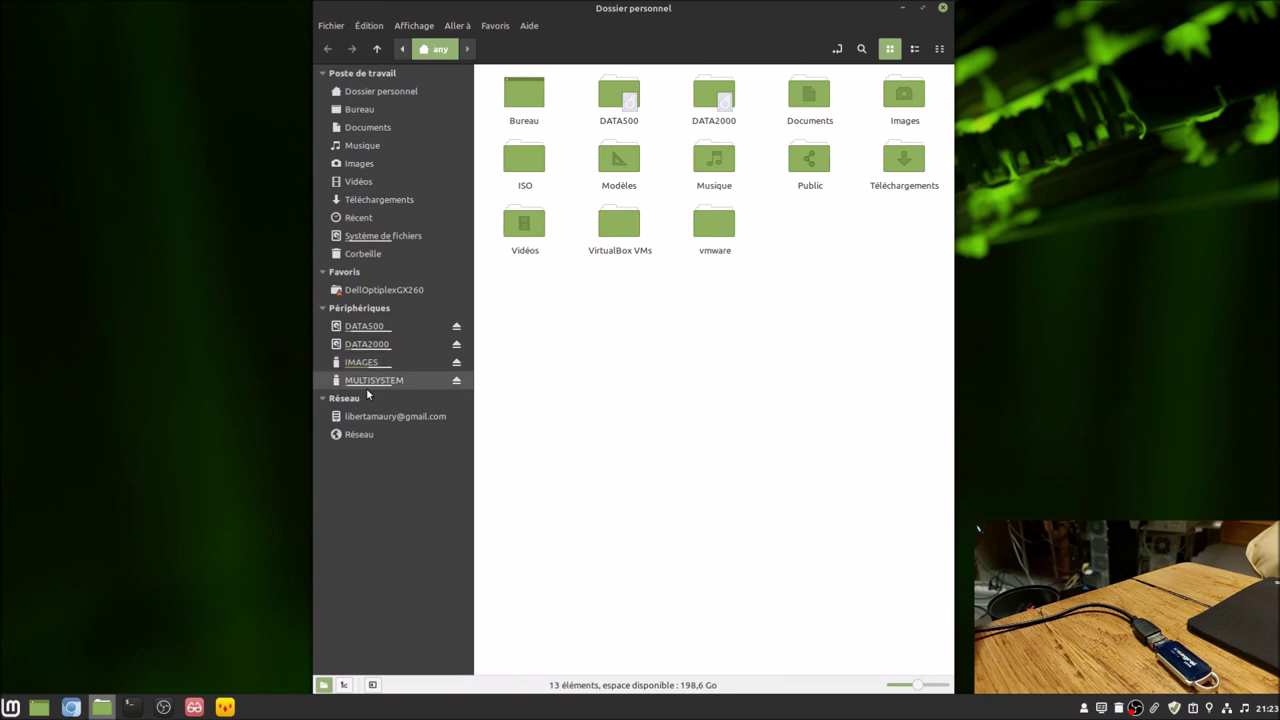
{"action": "mouse_move", "coordinate": [378, 389]}
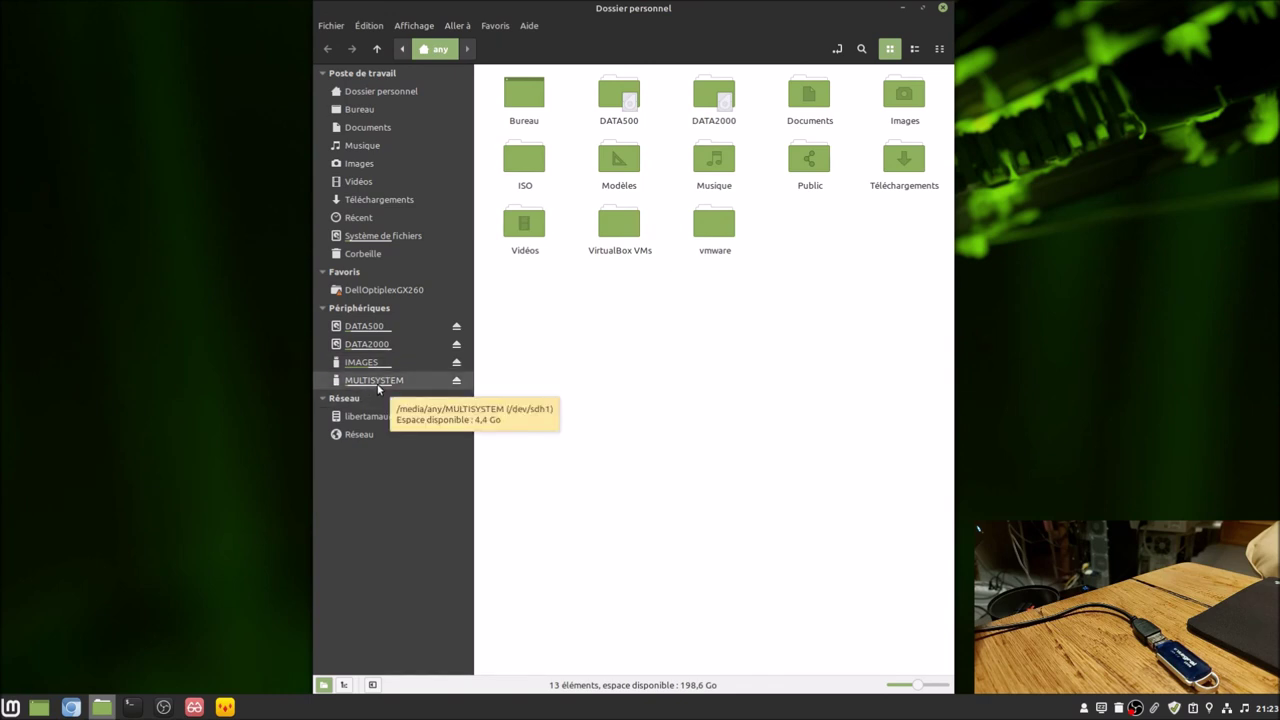
{"action": "left_click", "coordinate": [372, 365]}
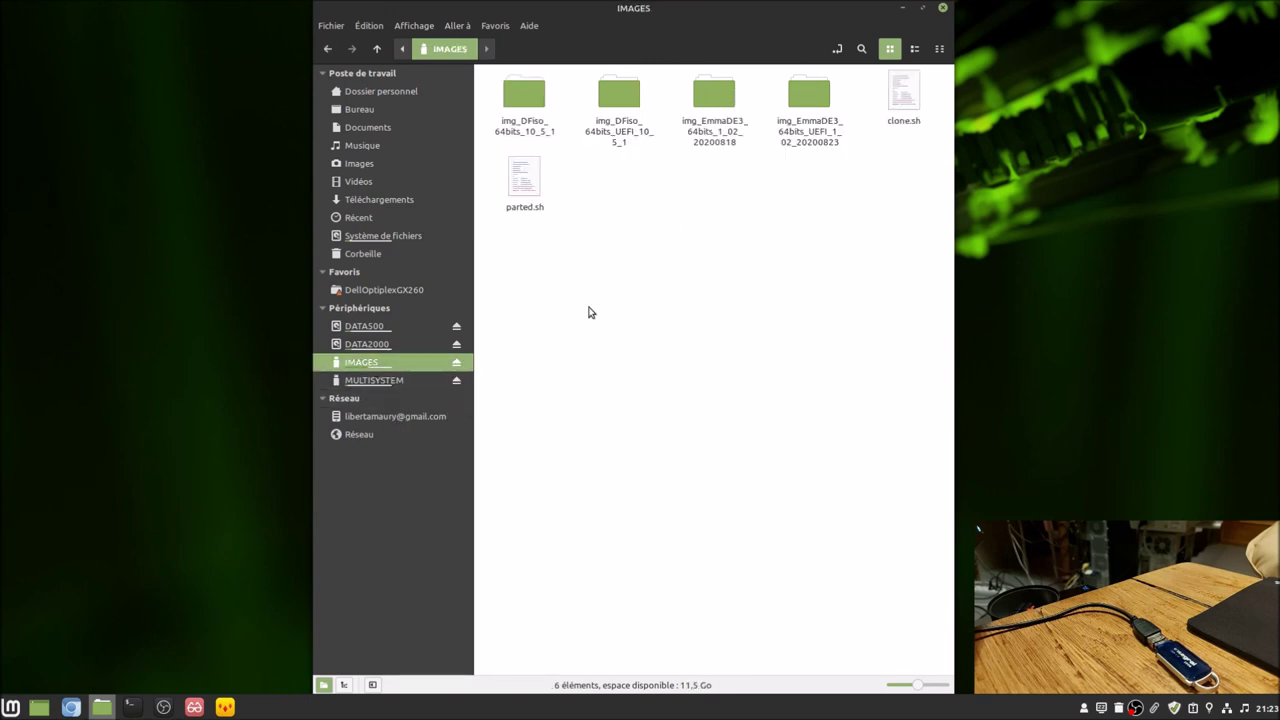
{"action": "right_click", "coordinate": [525, 96]}
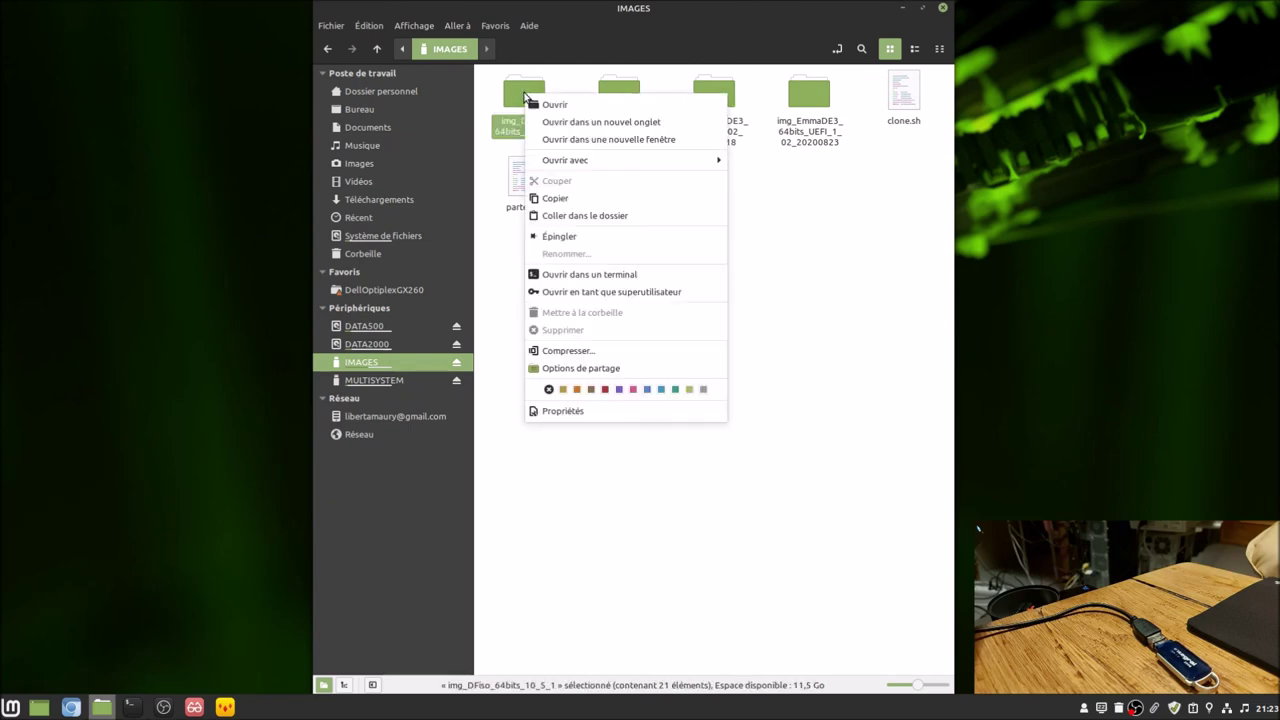
{"action": "left_click", "coordinate": [870, 338]}
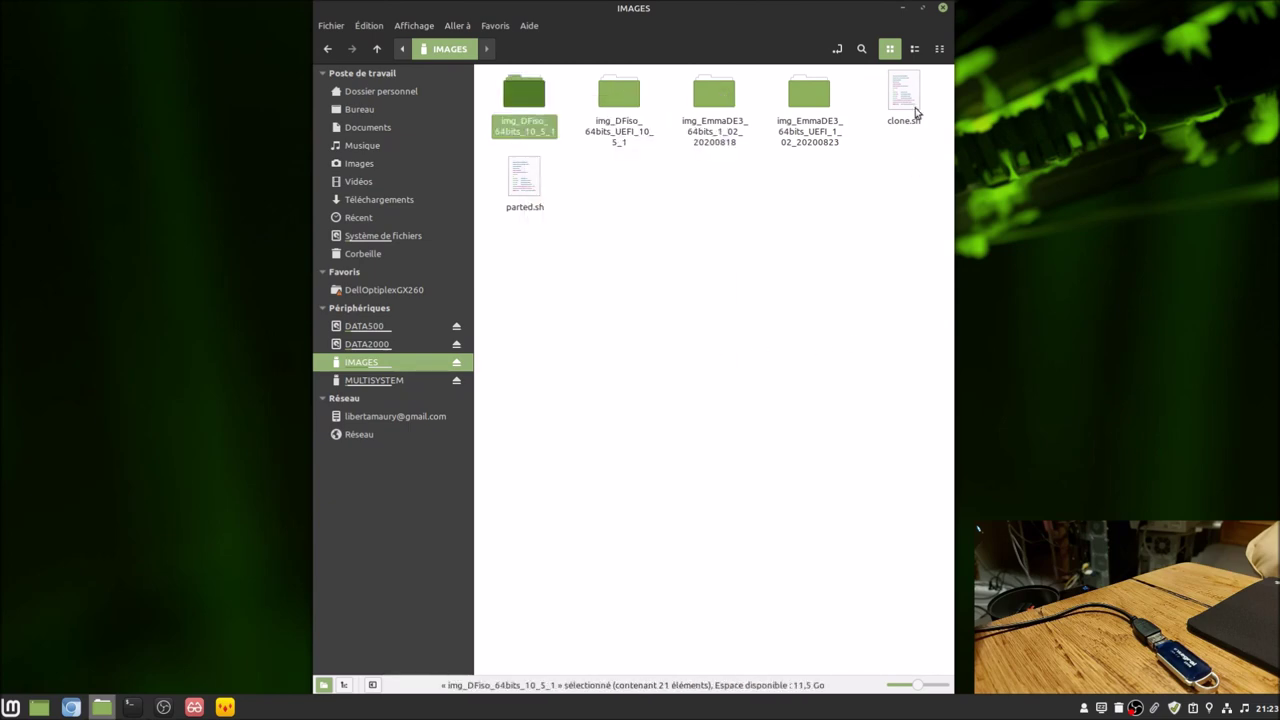
{"action": "left_click", "coordinate": [942, 9]}
- Stop the running terminal process and relaunch the file manager with sudo nemo, entering the account password
{"action": "left_click", "coordinate": [130, 707]}
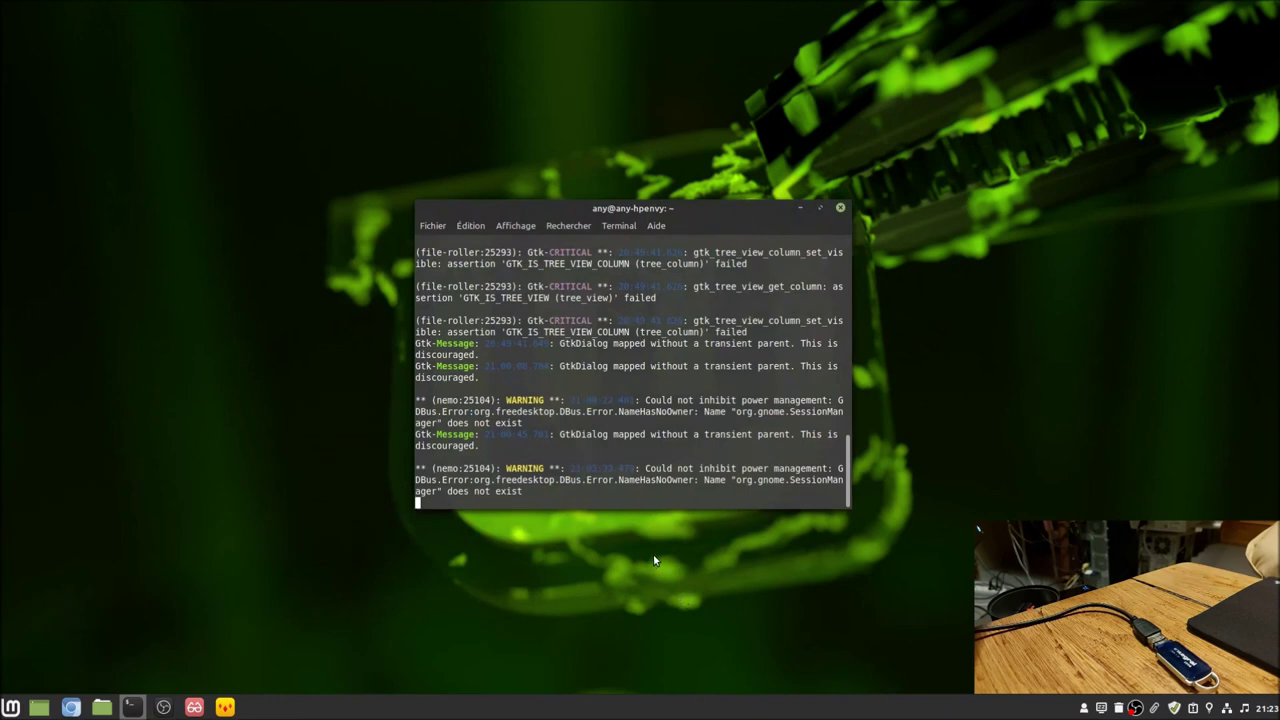
{"action": "key", "text": "ctrl+c"}
{"action": "type", "text": "sudo nemo"}
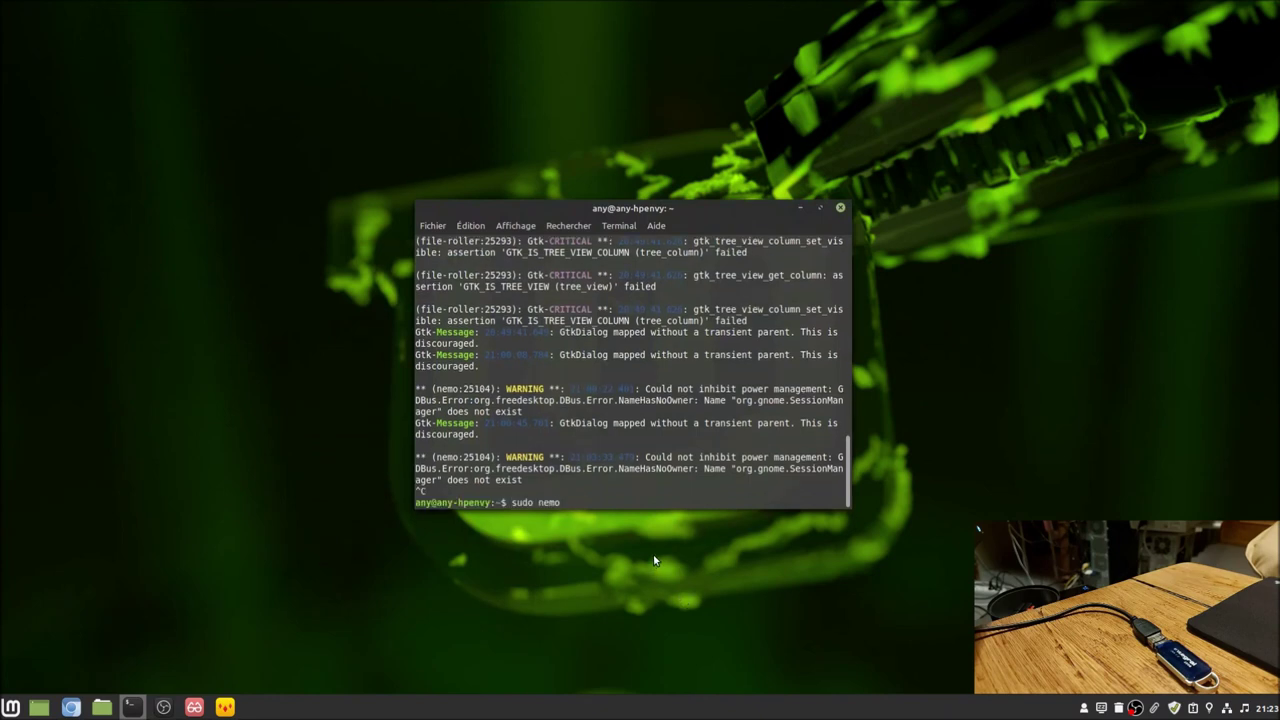
{"action": "key", "text": "Return"}
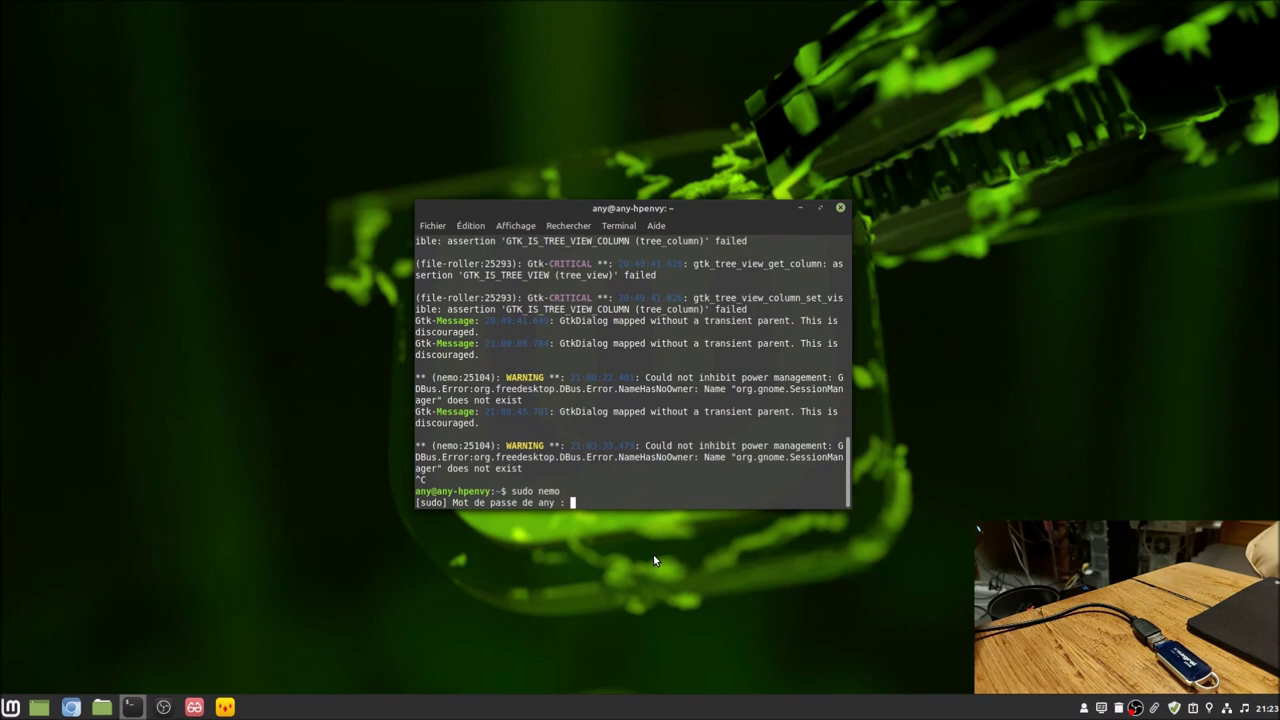
{"action": "type", "text": "********"}
{"action": "key", "text": "Return"}
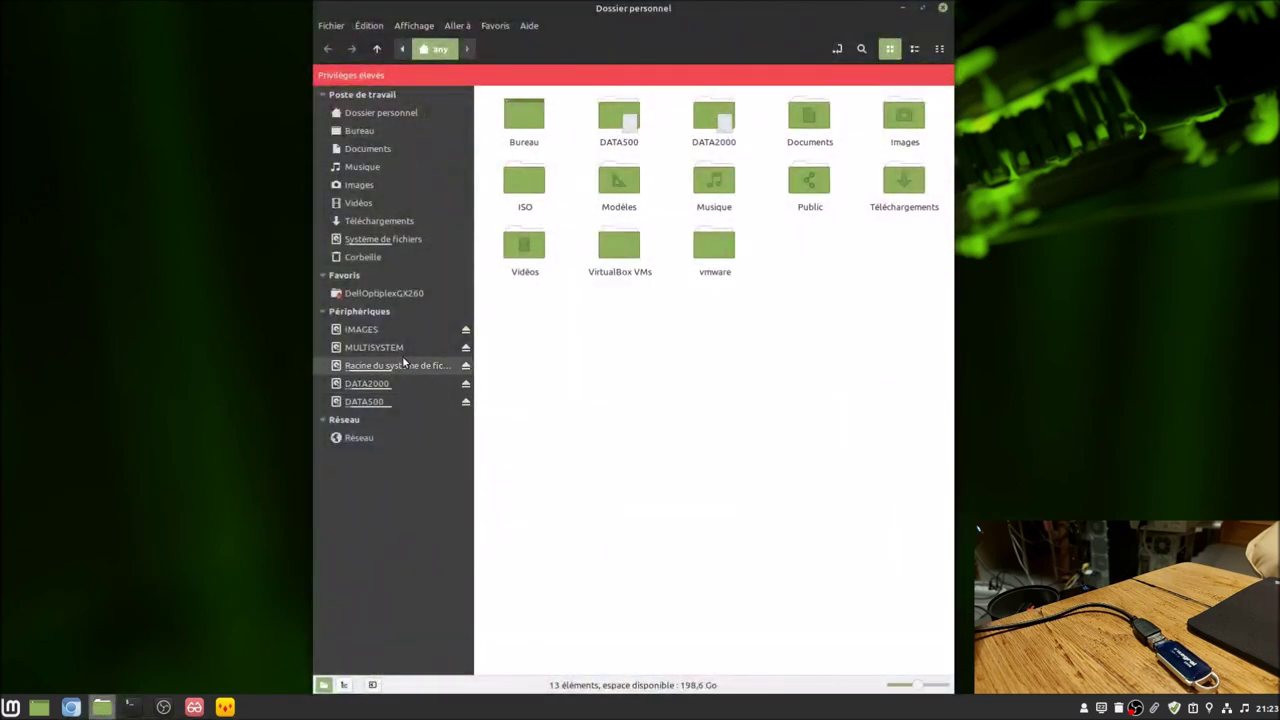
- Permanently delete the img_DFiso_64bits_UEFI_10_5_1 and img_EmmaDE3_64bits_UEFI_1_02_20200823 folders from the IMAGES partition
{"action": "left_click", "coordinate": [374, 331]}
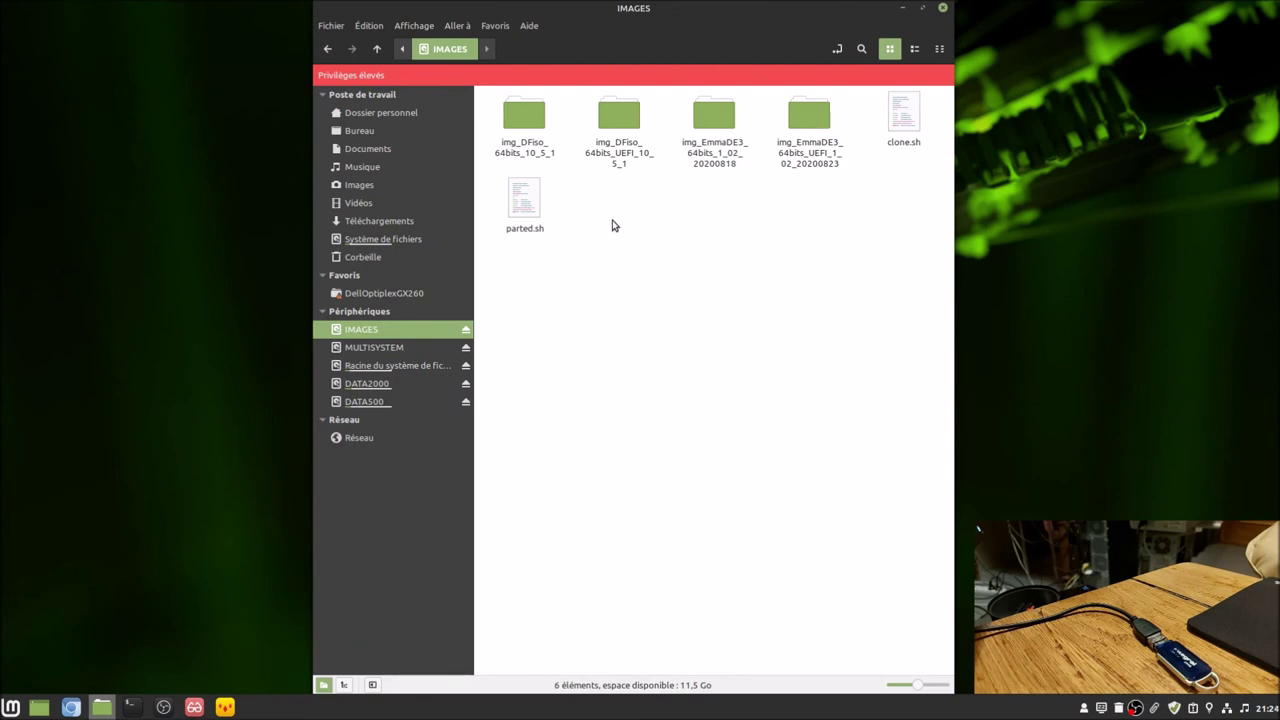
{"action": "left_click", "coordinate": [617, 160]}
{"action": "left_click", "coordinate": [818, 160], "text": "ctrl"}
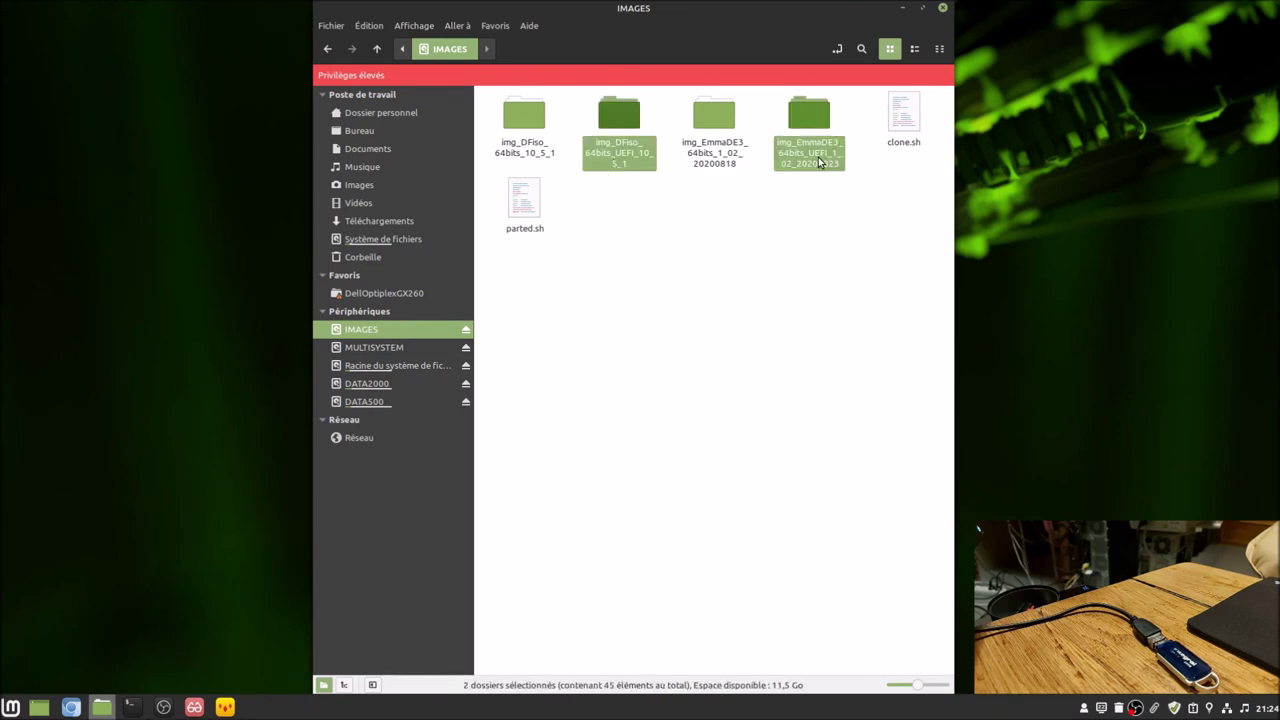
{"action": "right_click", "coordinate": [818, 162]}
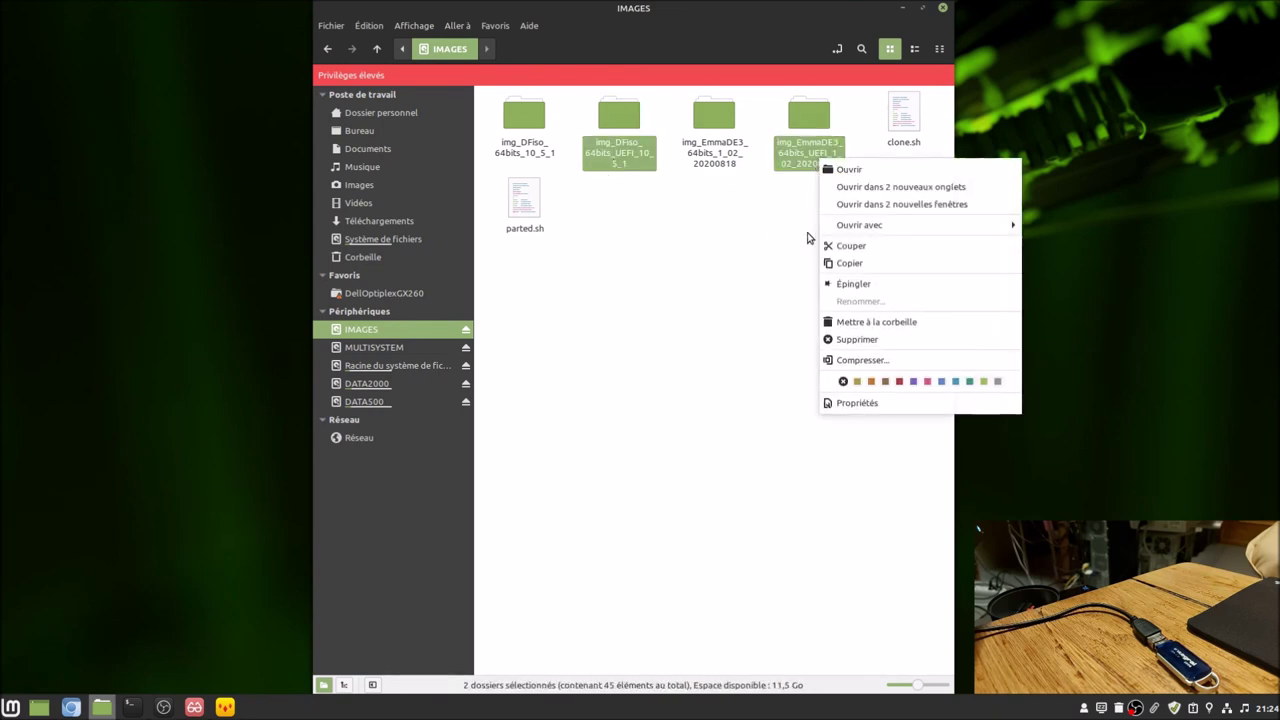
{"action": "left_click", "coordinate": [847, 342]}
{"action": "left_click", "coordinate": [728, 406]}
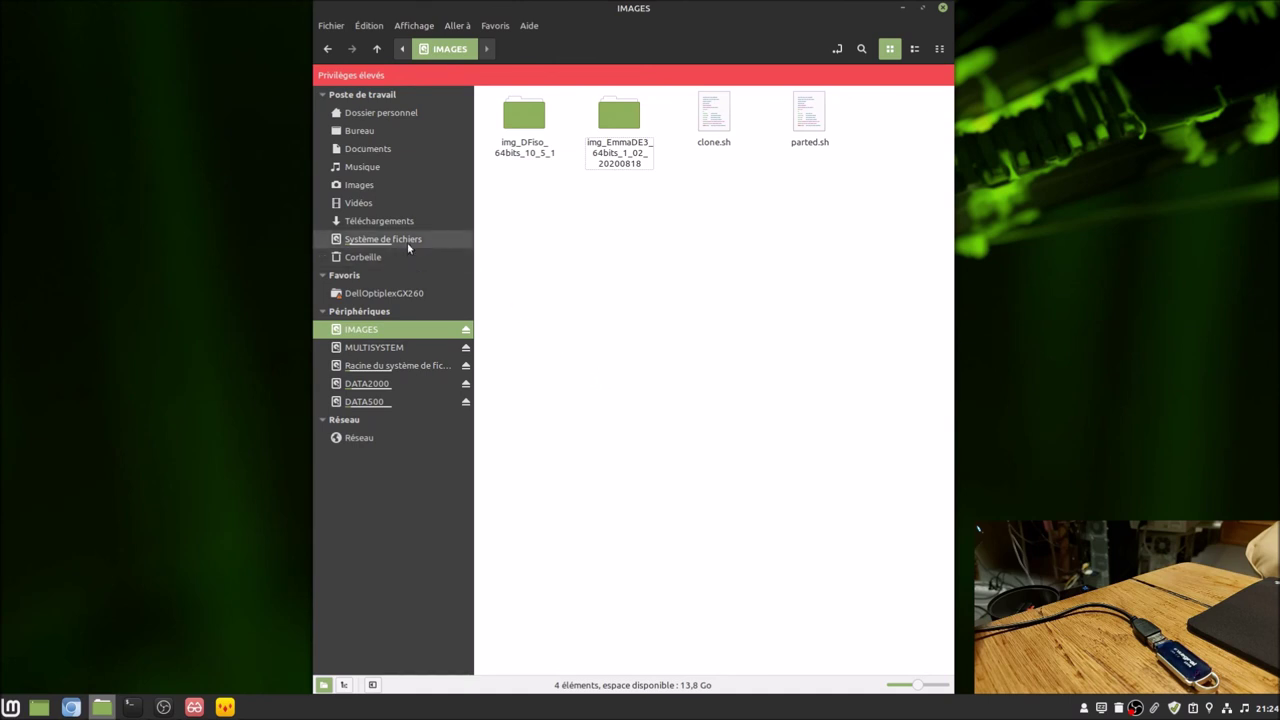
- Look through the clones-DF folder in clé-USB-réemploi on DATA2000, and return to IMAGES to check its available folder actions
{"action": "left_click", "coordinate": [380, 384]}
{"action": "double_click", "coordinate": [531, 121]}
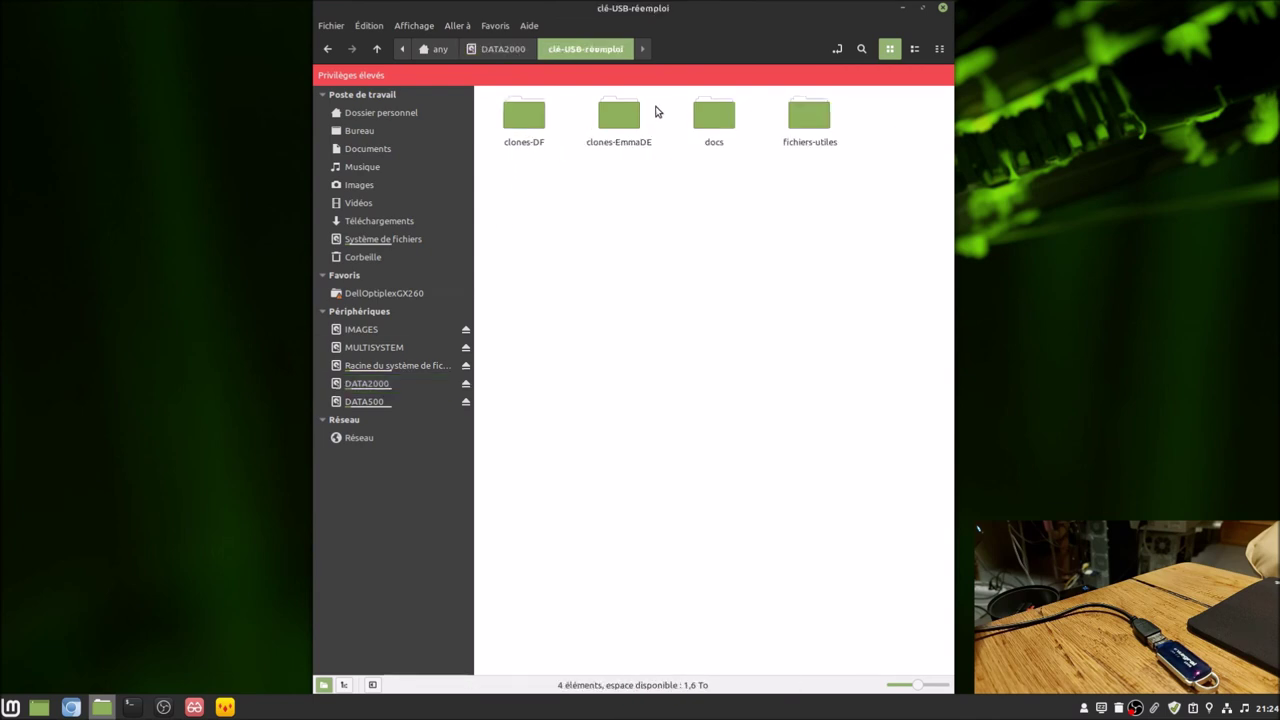
{"action": "double_click", "coordinate": [532, 126]}
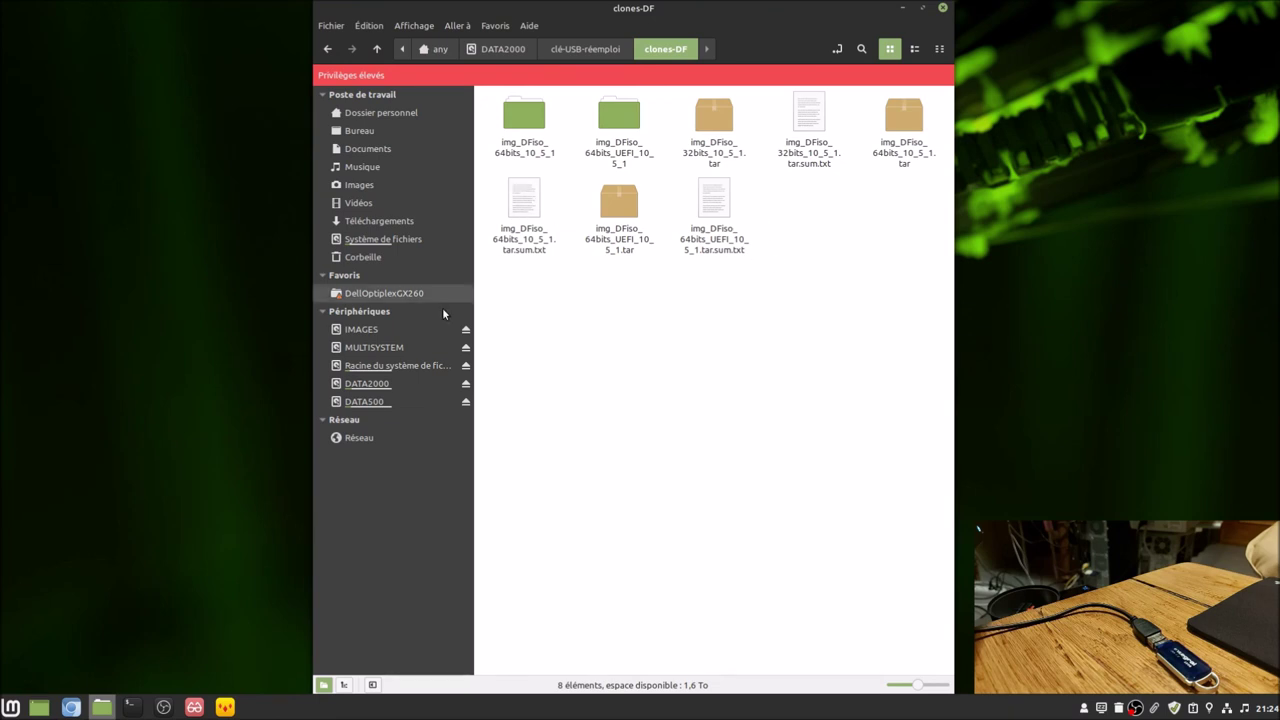
{"action": "left_click", "coordinate": [375, 330]}
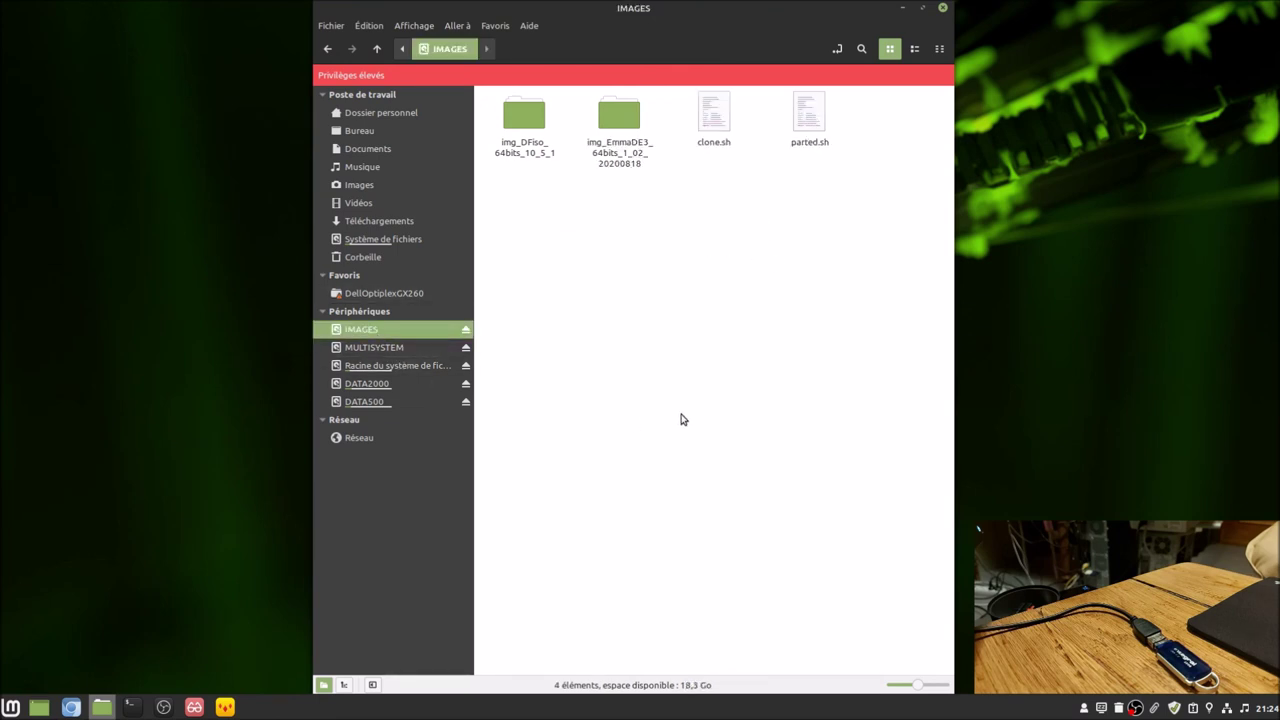
{"action": "right_click", "coordinate": [653, 338]}
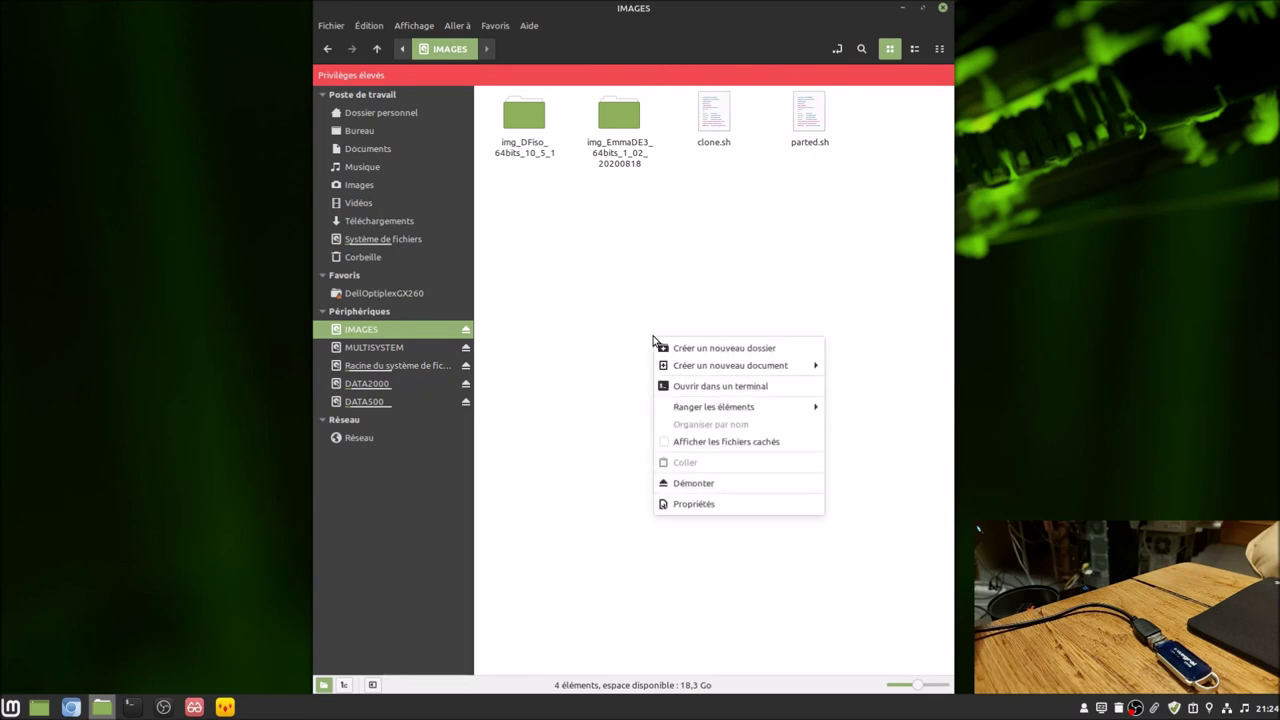
{"action": "left_click", "coordinate": [574, 418]}
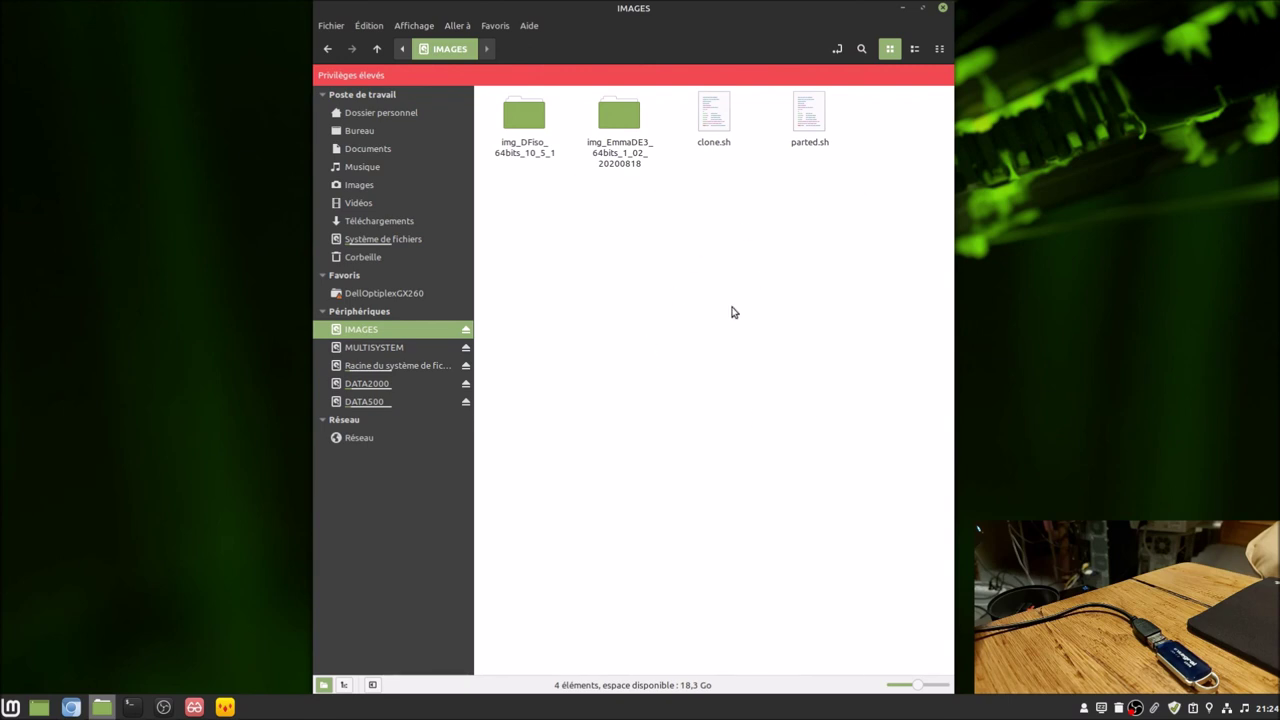
- Permanently delete the clone.sh and parted.sh scripts from the IMAGES partition
{"action": "mouse_move", "coordinate": [693, 194]}
{"action": "left_mouse_down"}
{"action": "mouse_move", "coordinate": [737, 157]}
{"action": "mouse_move", "coordinate": [811, 134]}
{"action": "mouse_move", "coordinate": [810, 121]}
{"action": "left_mouse_up"}
{"action": "right_click", "coordinate": [810, 121]}
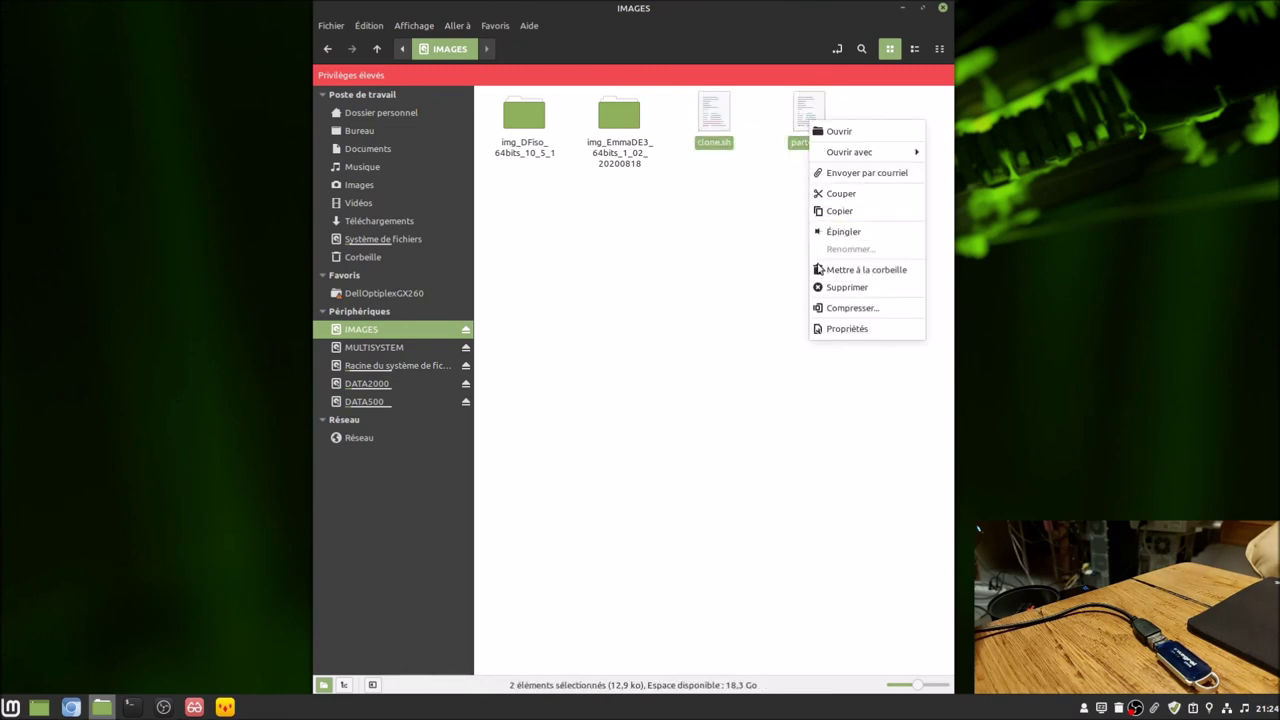
{"action": "left_click", "coordinate": [829, 288]}
{"action": "left_click", "coordinate": [747, 410]}
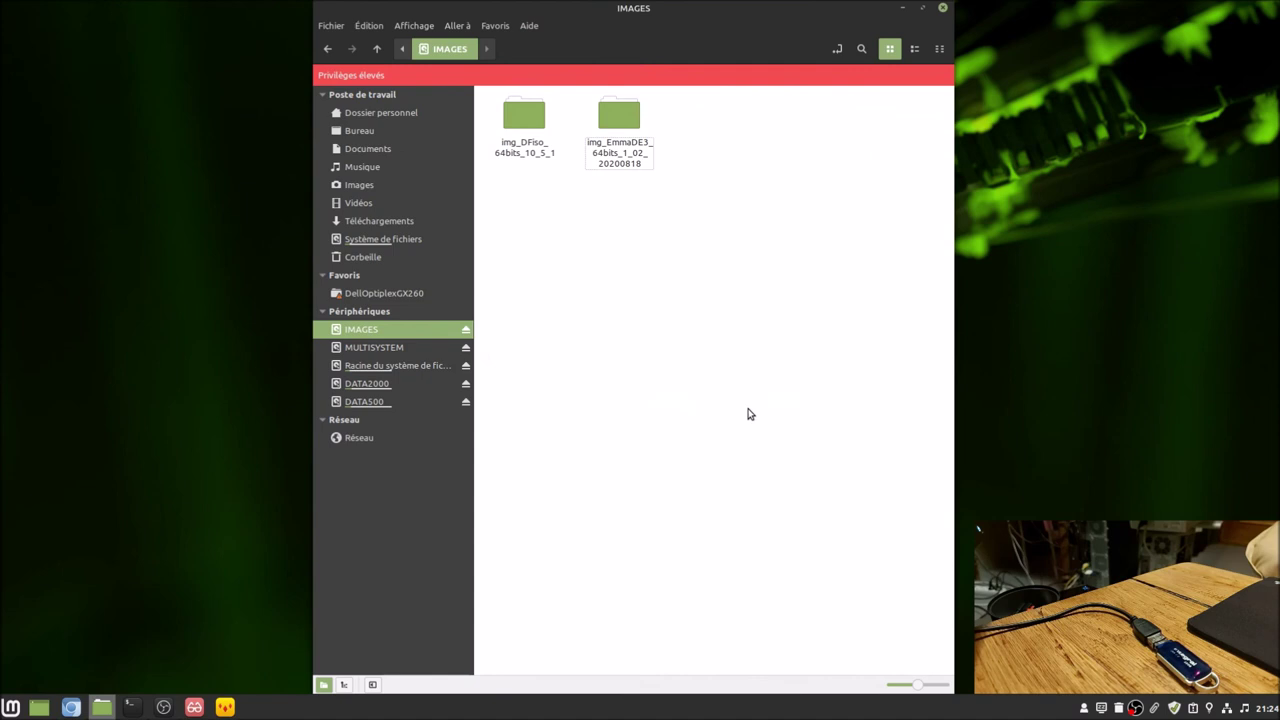